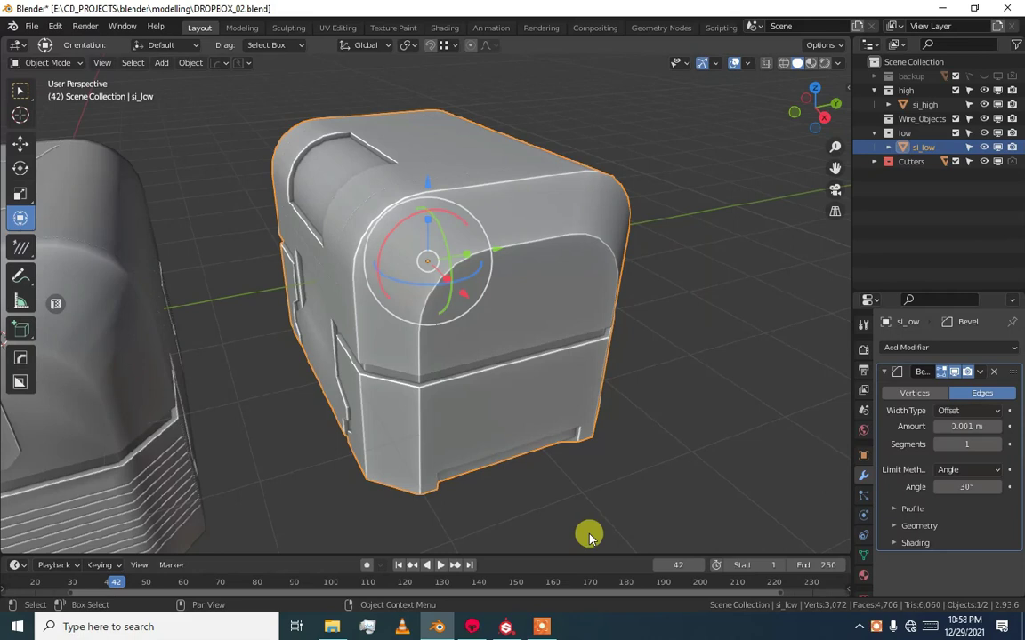
Step: Compare the detailed and simplified box models and check their si_high and si_low object names in the scene hierarchy
{"action": "middle_click_drag", "start_coordinate": [565, 472], "coordinate": [554, 442]}
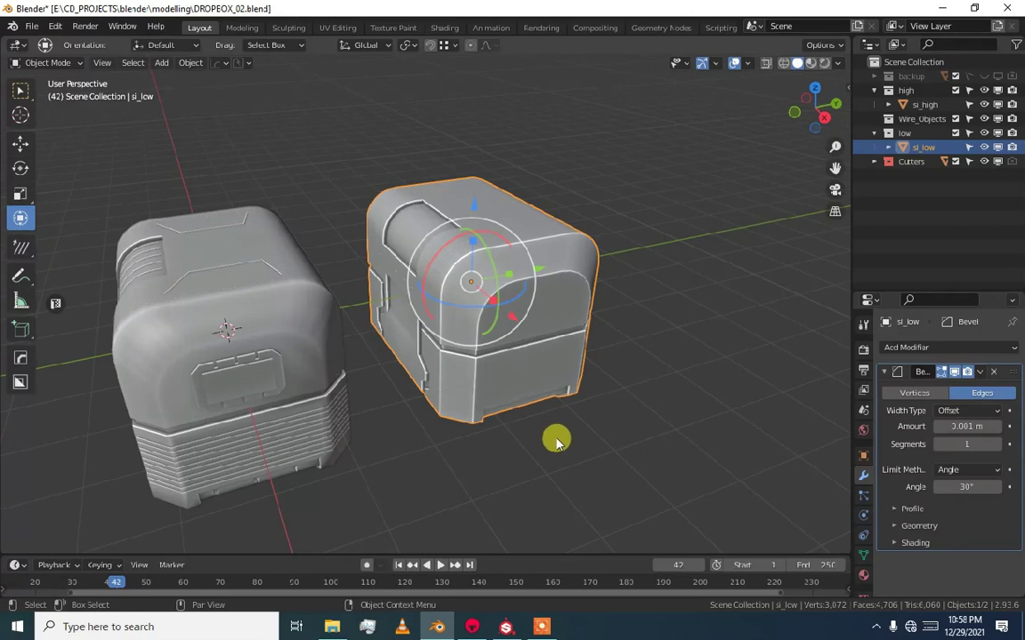
{"action": "scroll", "coordinate": [524, 329], "scroll_direction": "up", "scroll_amount": 2}
{"action": "middle_click_drag", "start_coordinate": [563, 204], "coordinate": [709, 233]}
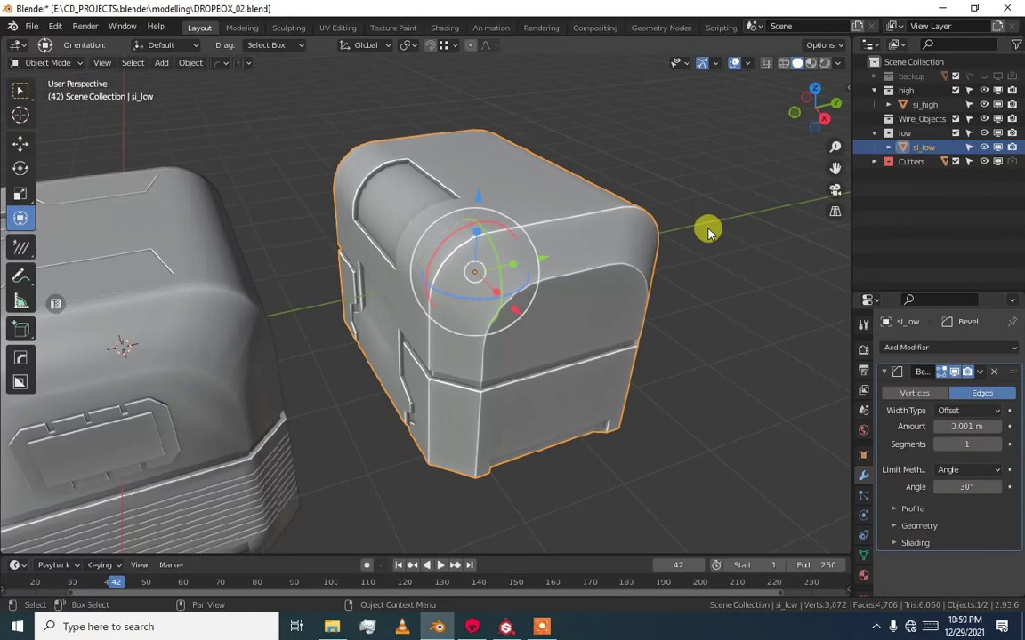
{"action": "middle_click_drag", "start_coordinate": [435, 316], "coordinate": [540, 292], "text": "shift"}
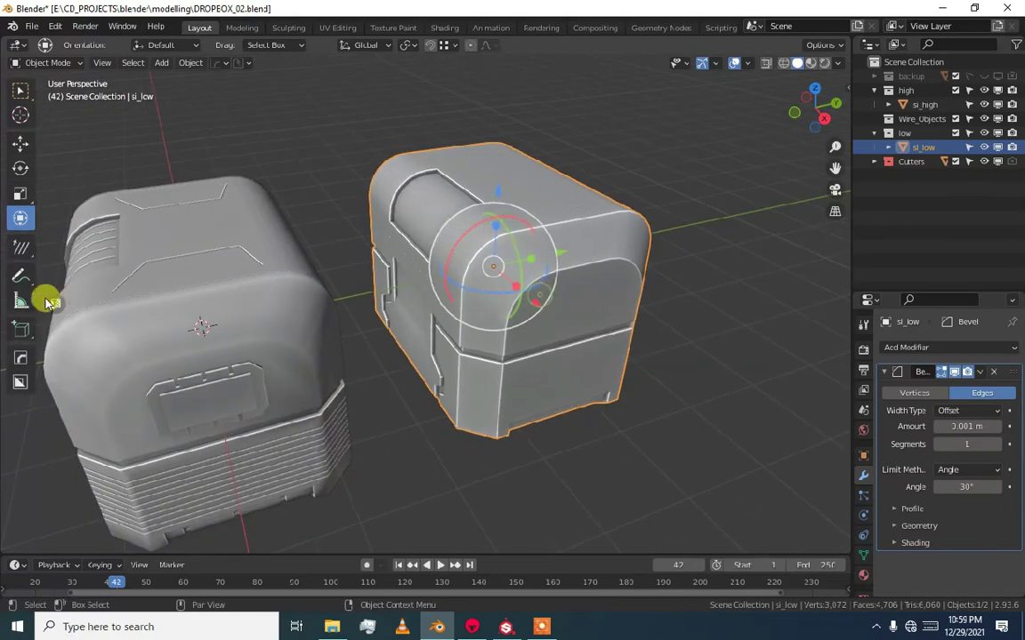
{"action": "left_click", "coordinate": [51, 302]}
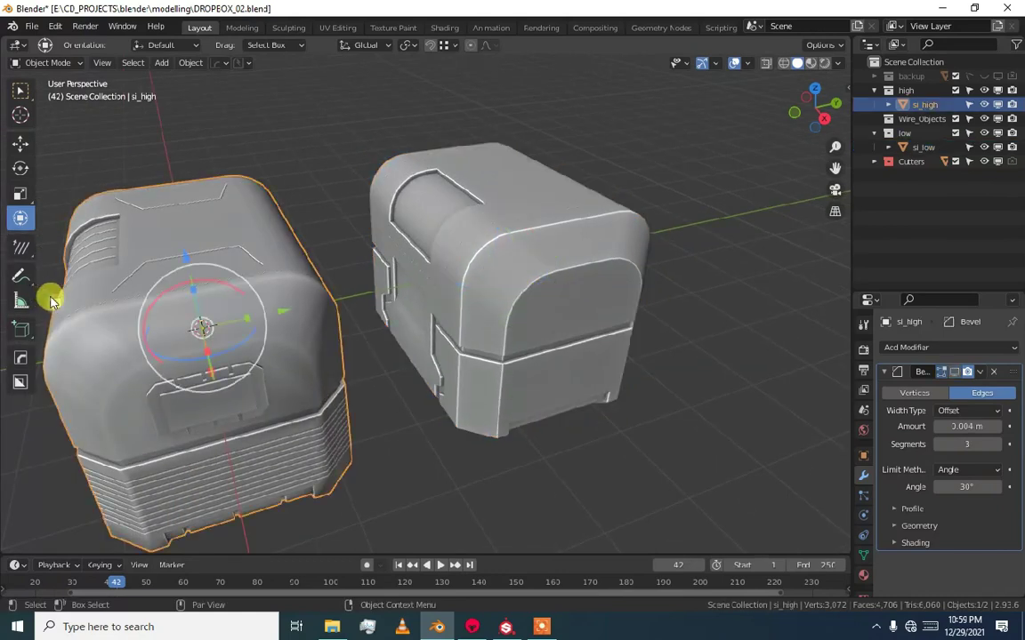
{"action": "left_click", "coordinate": [489, 220]}
{"action": "left_click", "coordinate": [924, 104]}
{"action": "left_click", "coordinate": [924, 146]}
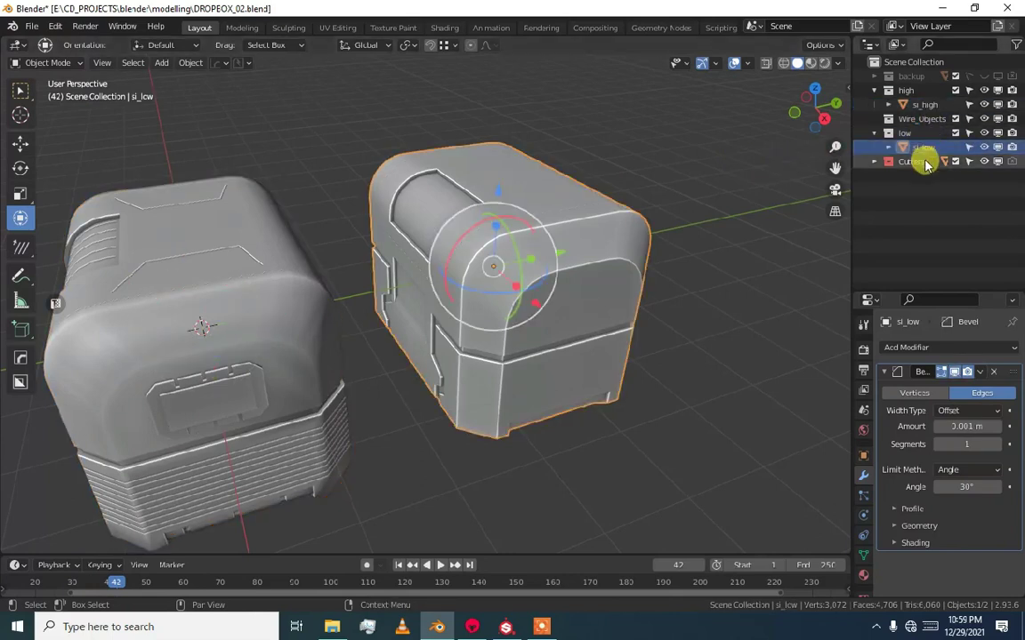
Step: Enlarge the properties area and check the mesh data name of si_low against its object name
{"action": "left_click_drag", "start_coordinate": [882, 291], "coordinate": [887, 209]}
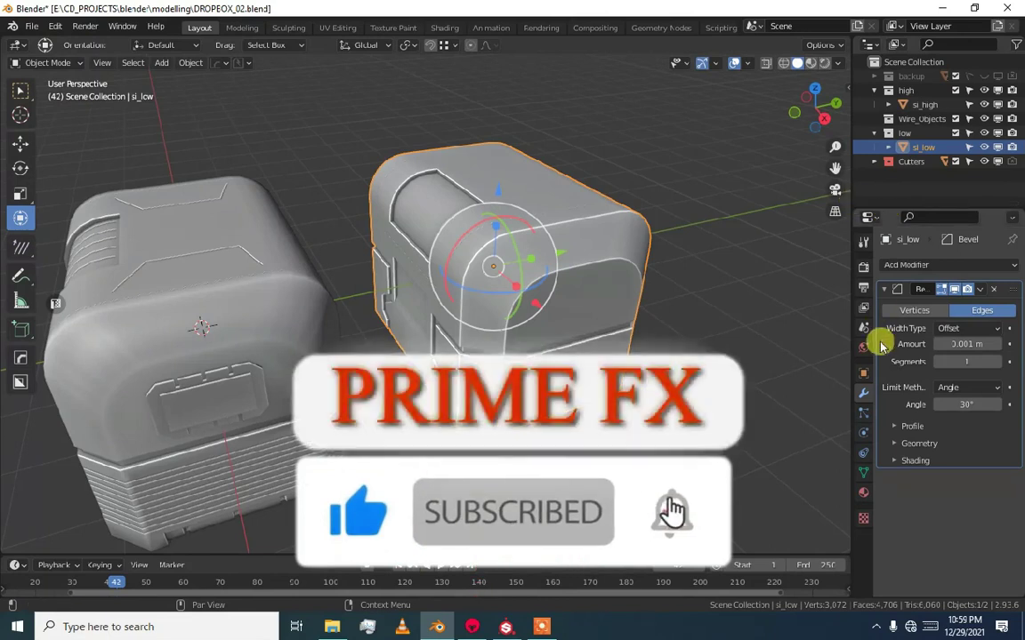
{"action": "left_click", "coordinate": [861, 474]}
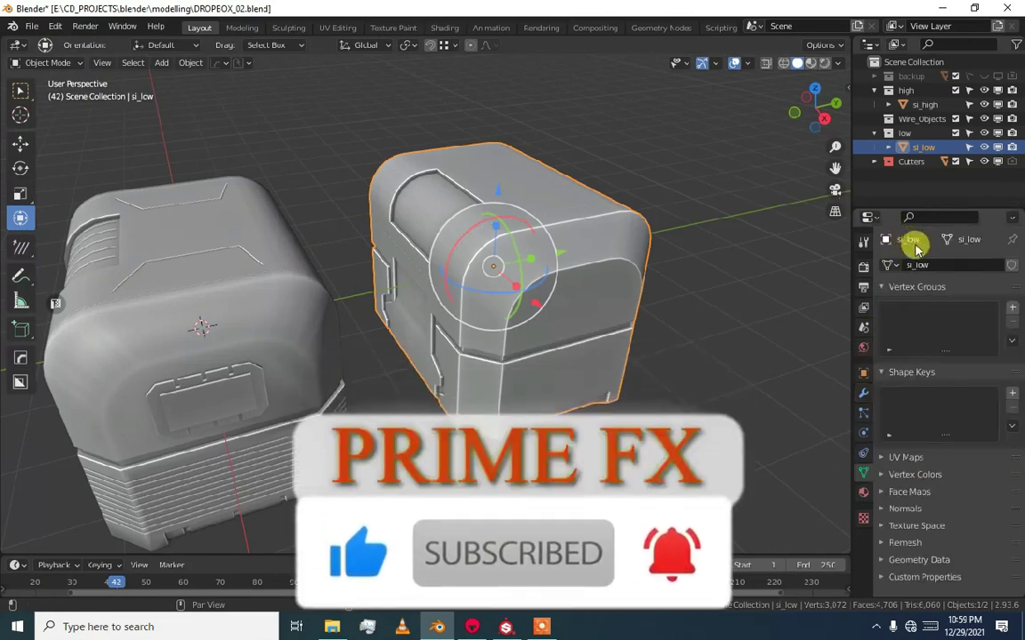
{"action": "double_click", "coordinate": [936, 266]}
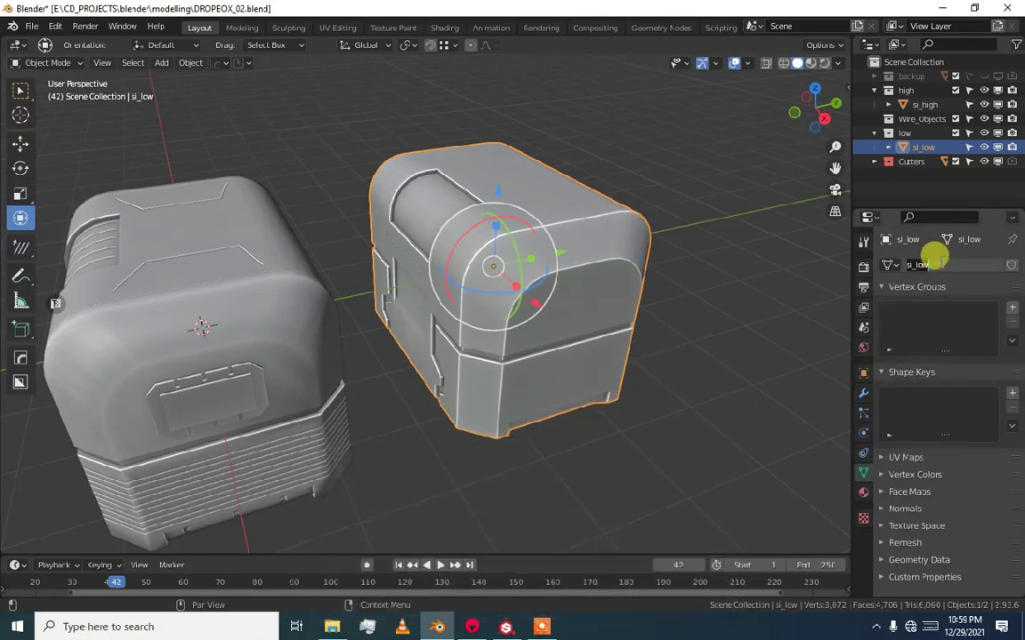
{"action": "key", "text": "Escape"}
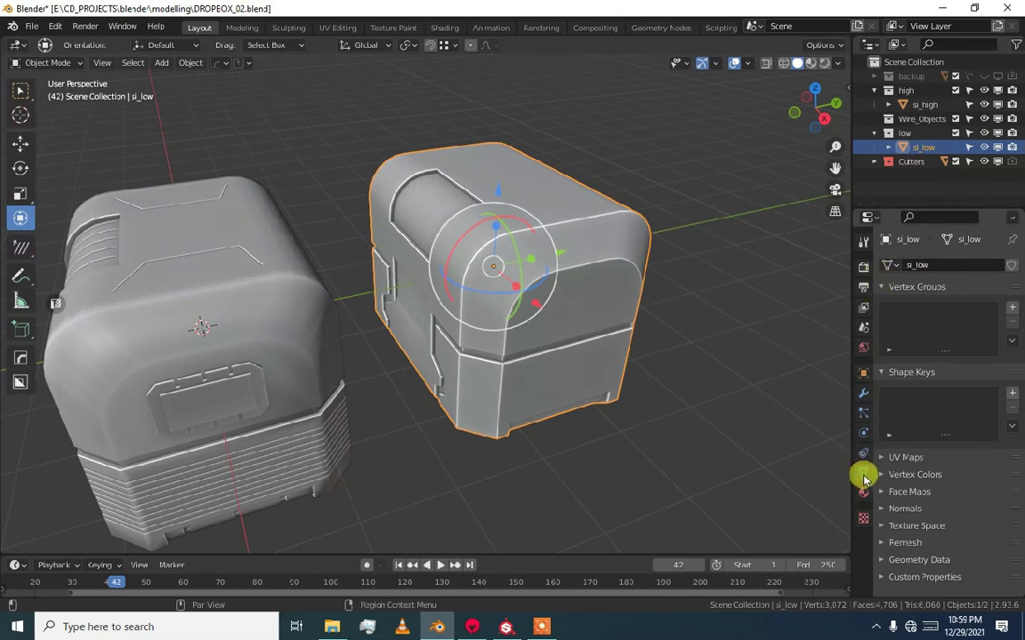
{"action": "left_click", "coordinate": [917, 265]}
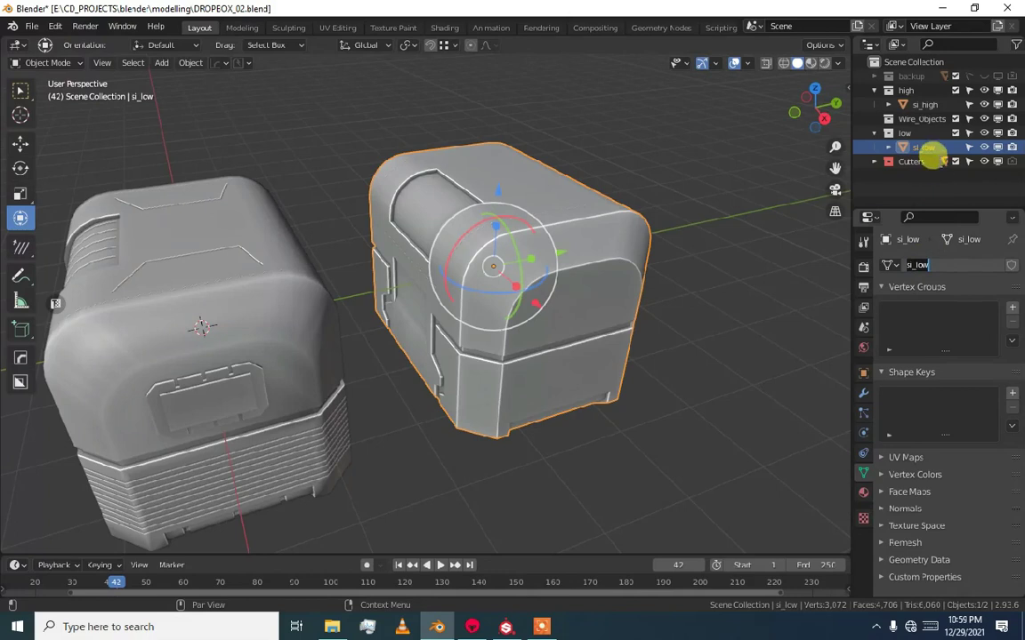
{"action": "scroll", "coordinate": [580, 281], "scroll_direction": "down", "scroll_amount": 3}
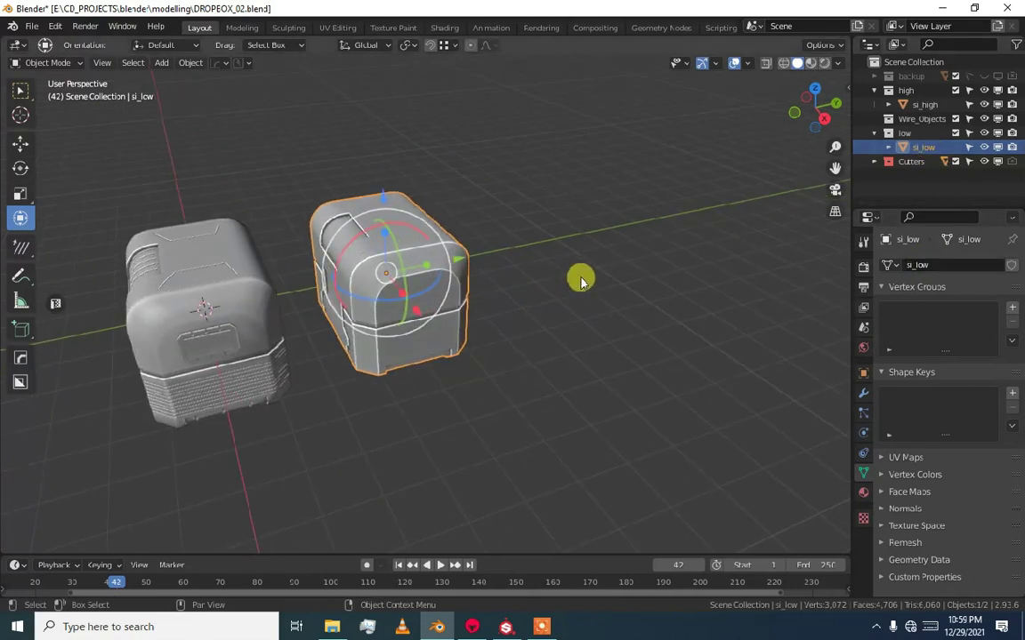
Step: Add a 2 m cube and move it about 12.5 m along the Y axis, past the low-poly box
{"action": "scroll", "coordinate": [524, 279], "scroll_direction": "up", "scroll_amount": 2}
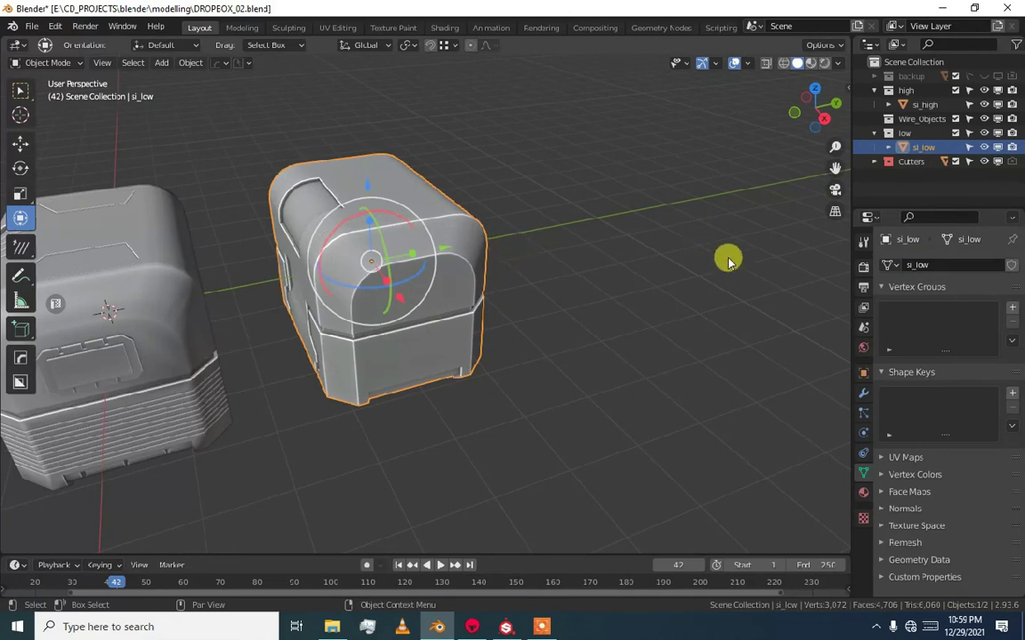
{"action": "left_click", "coordinate": [645, 269]}
{"action": "key", "text": "shift+a"}
{"action": "mouse_move", "coordinate": [625, 271]}
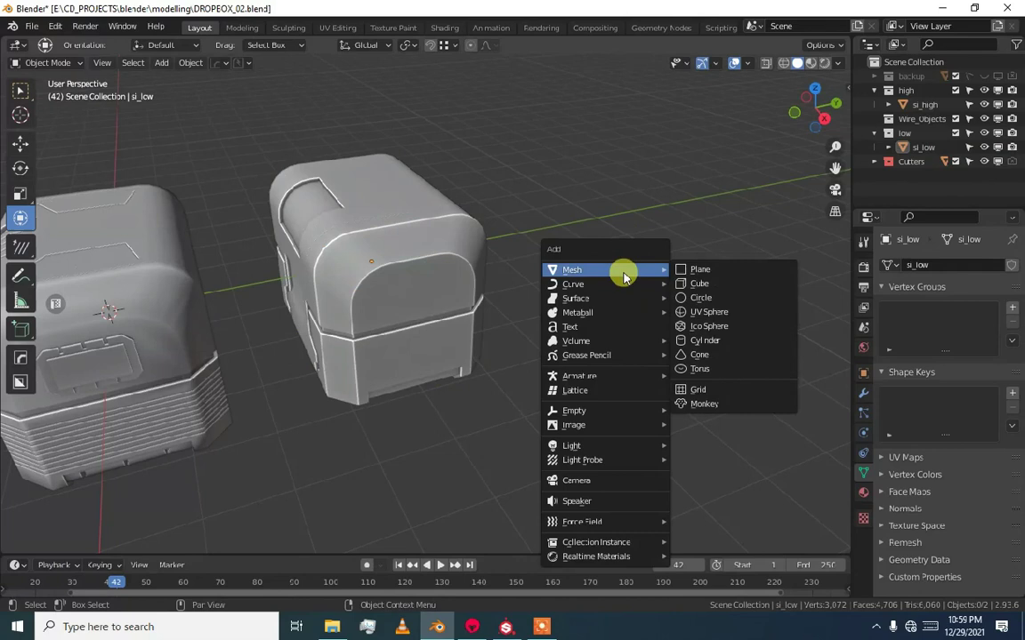
{"action": "left_click", "coordinate": [695, 283]}
{"action": "middle_click_drag", "start_coordinate": [661, 279], "coordinate": [639, 294]}
{"action": "key", "text": "g"}
{"action": "key", "text": "y"}
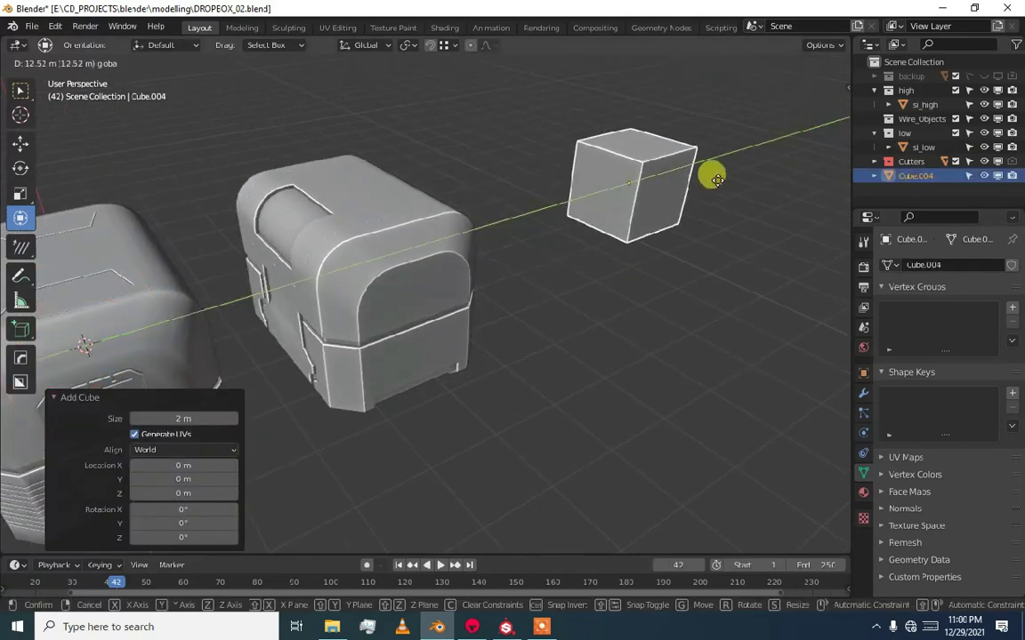
{"action": "left_click", "coordinate": [712, 171]}
Step: Cut a rectangular notch into the cube's upper edge with BoxCutter
{"action": "scroll", "coordinate": [482, 300], "scroll_direction": "up", "scroll_amount": 3}
{"action": "middle_click_drag", "start_coordinate": [533, 284], "coordinate": [415, 223]}
{"action": "scroll", "coordinate": [446, 277], "scroll_direction": "up", "scroll_amount": 2}
{"action": "key", "text": "alt+w"}
{"action": "mouse_move", "coordinate": [415, 222]}
{"action": "left_mouse_down"}
{"action": "mouse_move", "coordinate": [493, 309]}
{"action": "mouse_move", "coordinate": [410, 332]}
{"action": "mouse_move", "coordinate": [475, 338]}
{"action": "left_mouse_up"}
{"action": "middle_click_drag", "start_coordinate": [494, 373], "coordinate": [477, 278]}
Step: Apply the HardOps Sharpen operation to the notched cube
{"action": "key", "text": "q"}
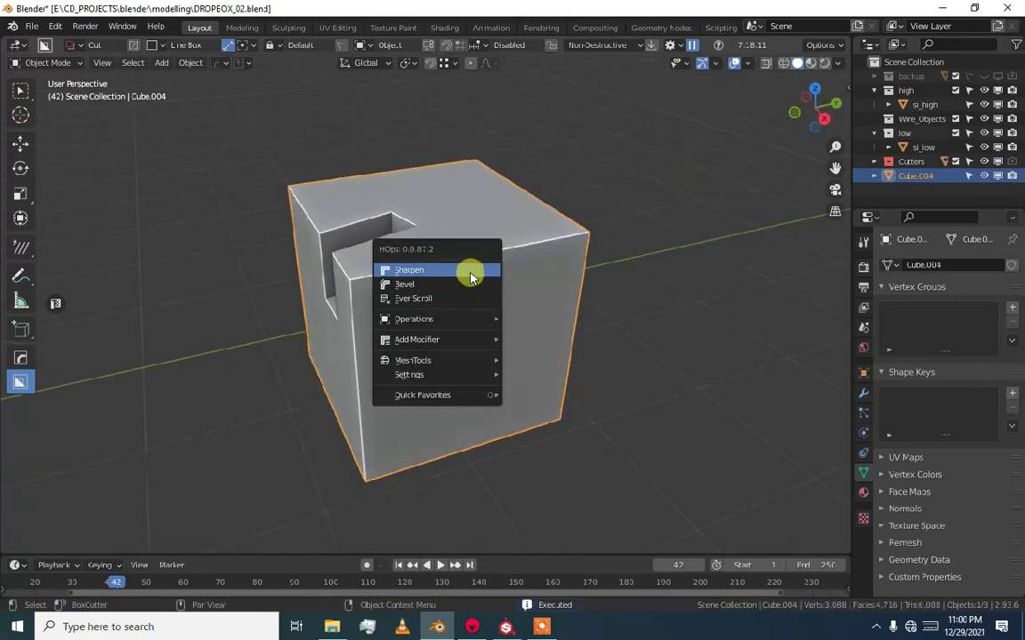
{"action": "left_click", "coordinate": [471, 269]}
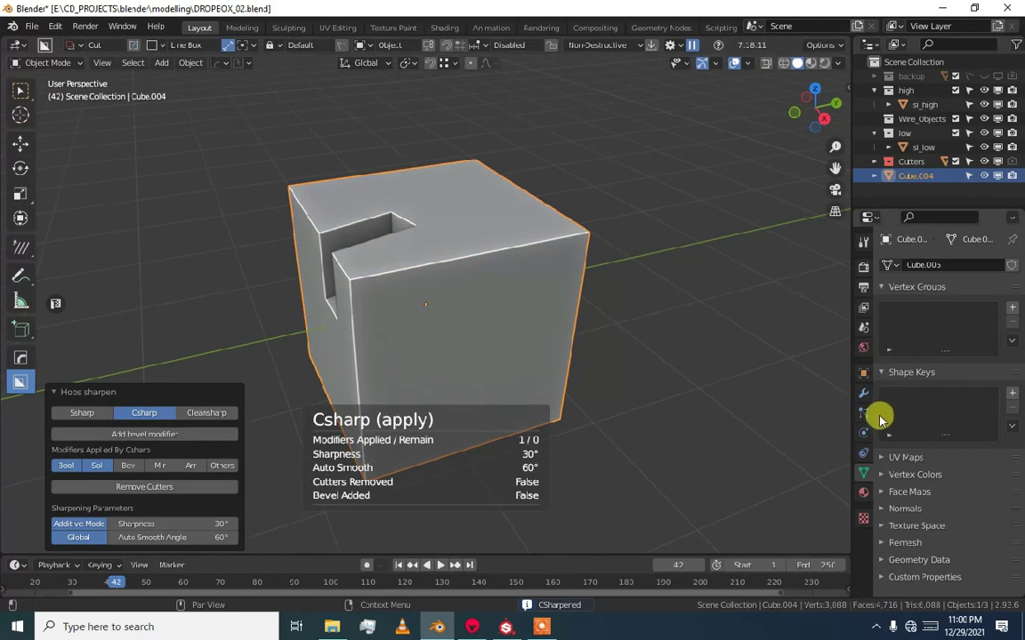
{"action": "middle_click_drag", "start_coordinate": [573, 274], "coordinate": [778, 194]}
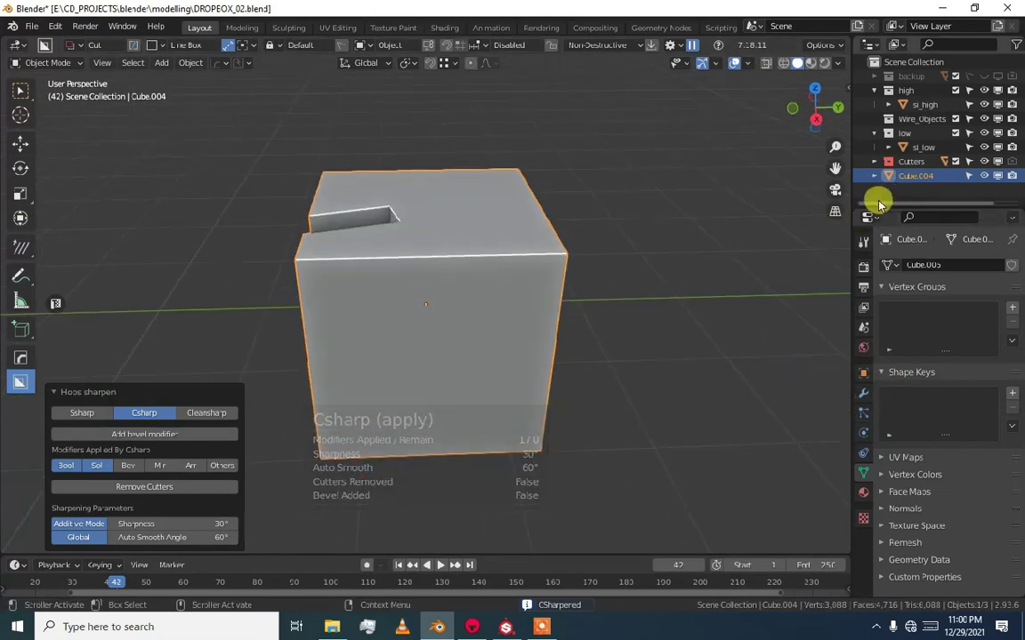
Step: Compare the test cube's object name with its mesh data name
{"action": "left_click", "coordinate": [876, 199]}
{"action": "left_click", "coordinate": [874, 175]}
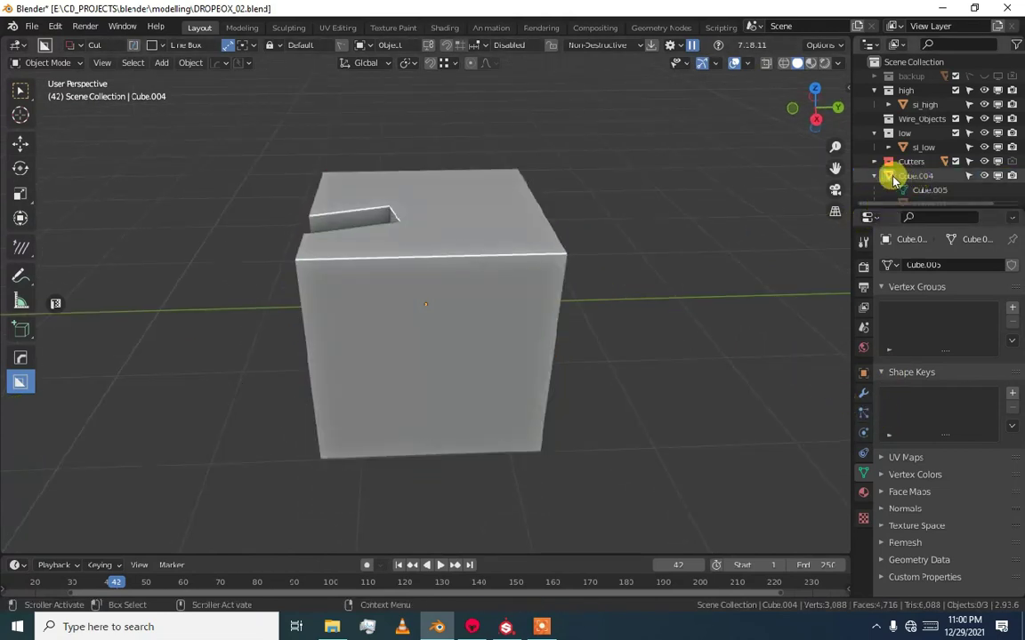
{"action": "left_click", "coordinate": [890, 176]}
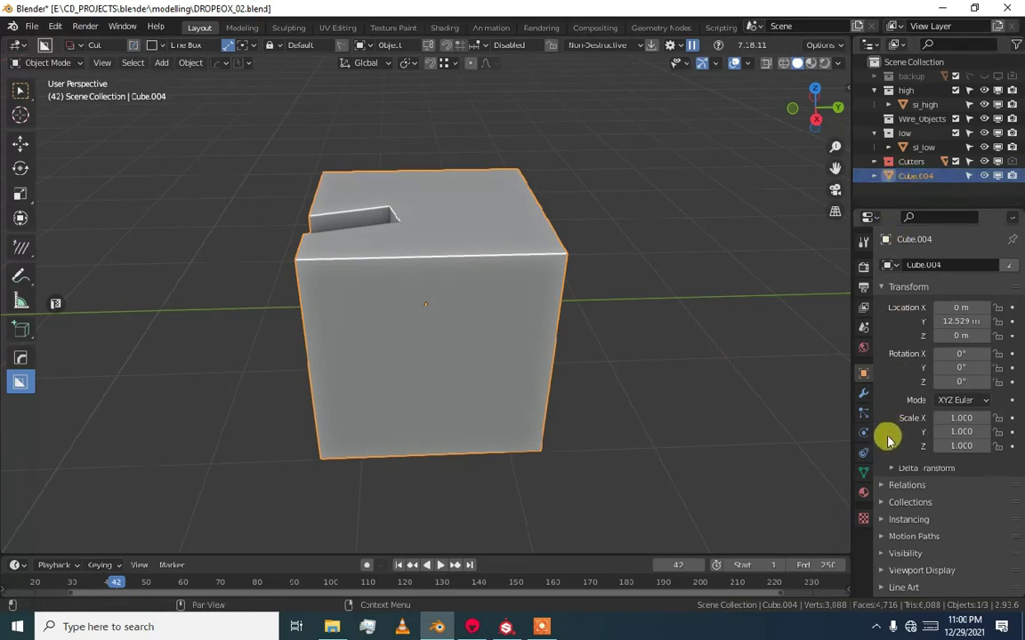
{"action": "left_click", "coordinate": [863, 472]}
{"action": "middle_click_drag", "start_coordinate": [681, 288], "coordinate": [610, 272]}
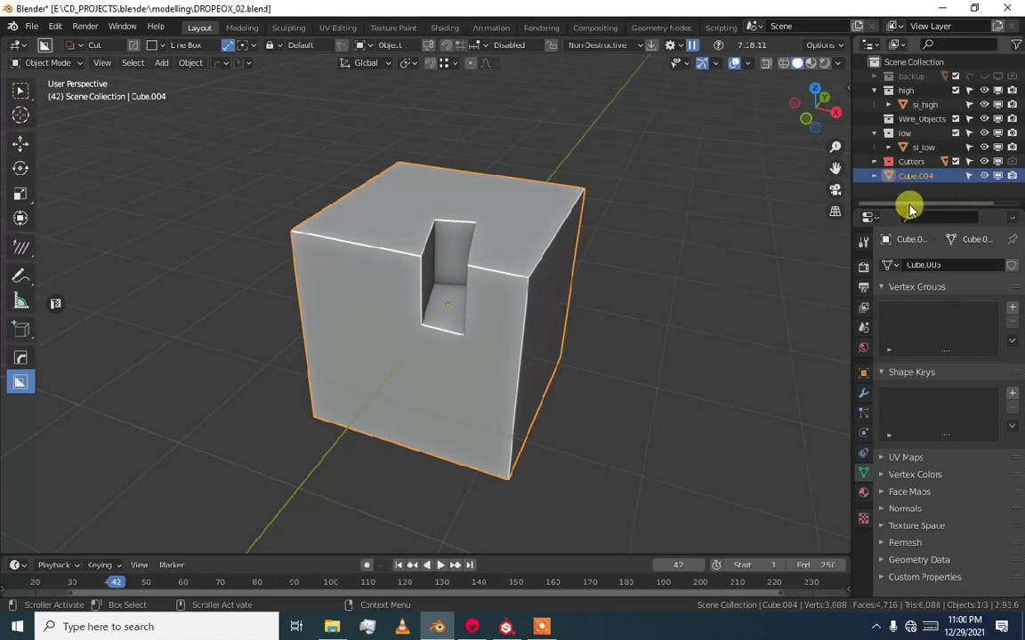
Step: Delete the notched test cube from the scene
{"action": "key", "text": "x"}
{"action": "left_click", "coordinate": [552, 255]}
{"action": "scroll", "coordinate": [590, 221], "scroll_direction": "down", "scroll_amount": 6}
{"action": "middle_click_drag", "start_coordinate": [568, 291], "coordinate": [744, 214]}
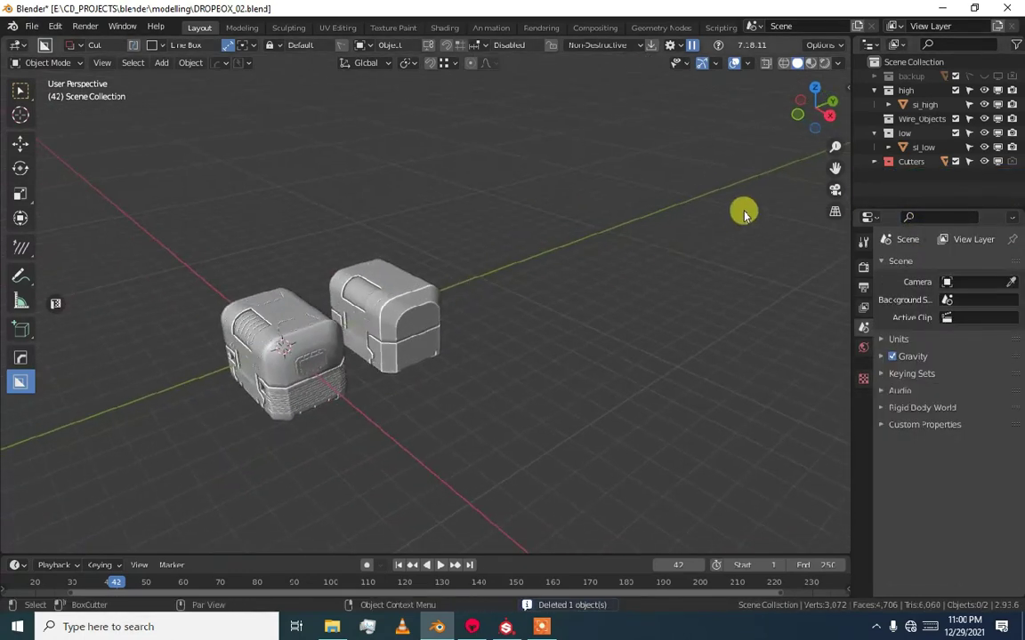
Step: Look inside the Cutters collection, collapse it again and exclude it from the view layer
{"action": "left_click", "coordinate": [906, 163]}
{"action": "left_click", "coordinate": [876, 163]}
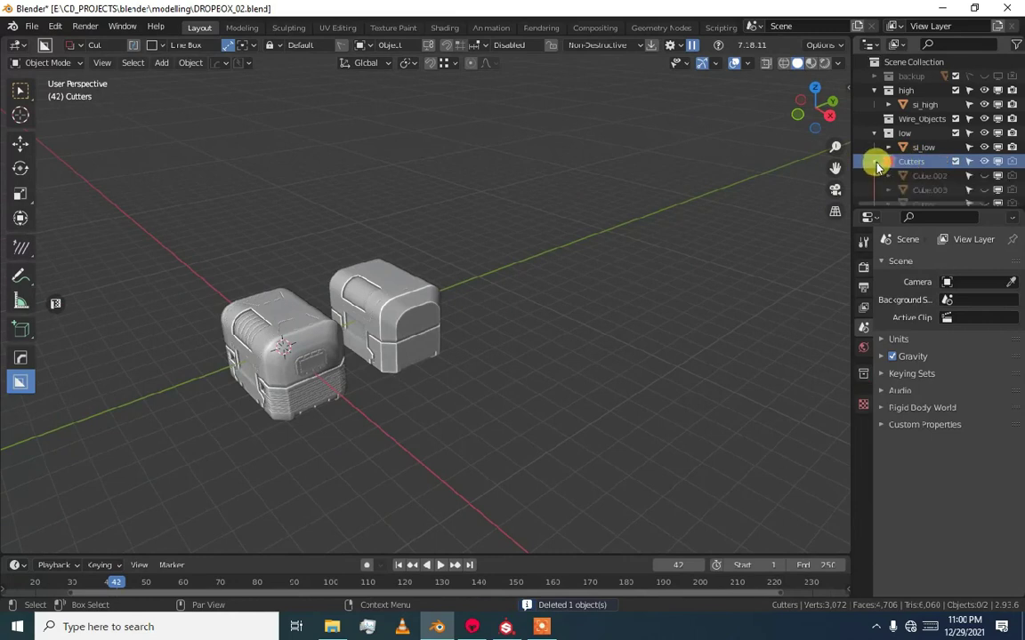
{"action": "left_click", "coordinate": [875, 163]}
{"action": "scroll", "coordinate": [596, 217], "scroll_direction": "down", "scroll_amount": 2}
{"action": "middle_click_drag", "start_coordinate": [597, 217], "coordinate": [744, 215]}
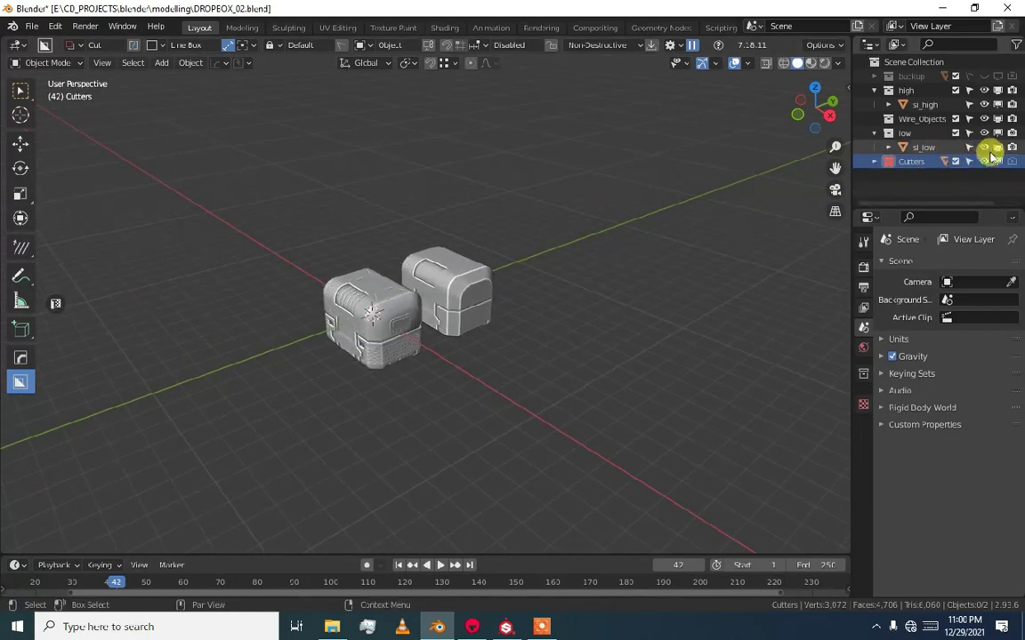
{"action": "left_click", "coordinate": [955, 161]}
{"action": "scroll", "coordinate": [407, 252], "scroll_direction": "up", "scroll_amount": 5}
Step: Select the low-poly box, switch to the Transform tool, frame both boxes and clear the selection
{"action": "left_click", "coordinate": [429, 273]}
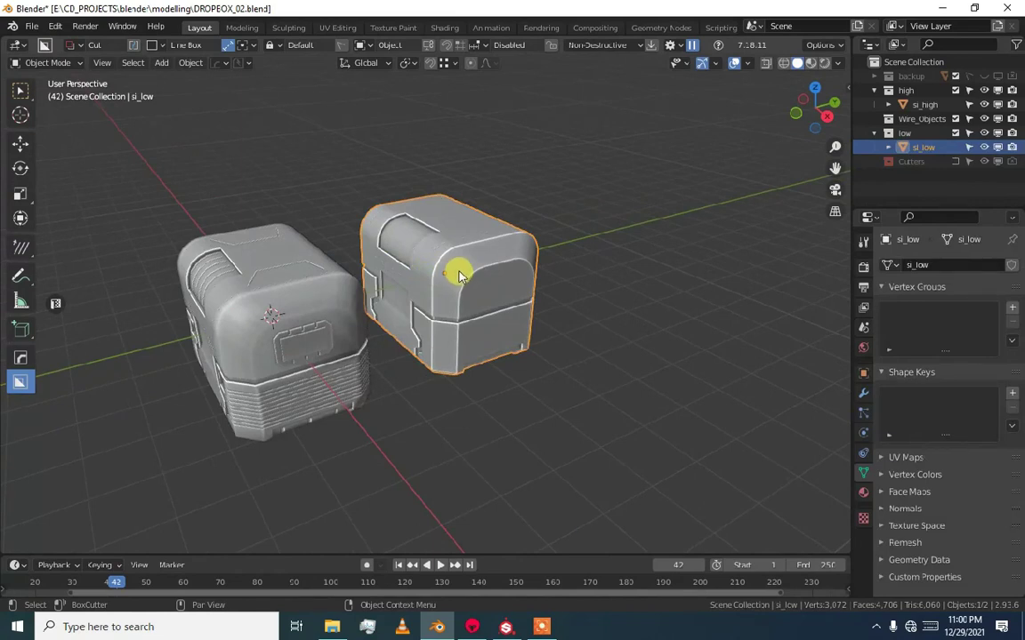
{"action": "middle_click_drag", "start_coordinate": [459, 274], "coordinate": [476, 275], "text": "shift"}
{"action": "key", "text": "alt+w"}
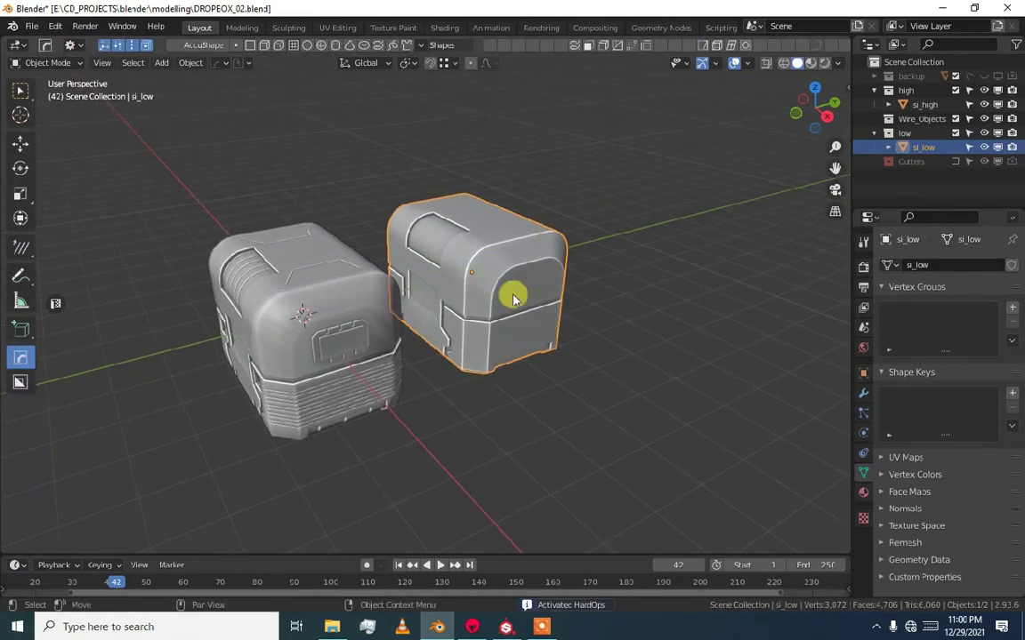
{"action": "left_click", "coordinate": [21, 218]}
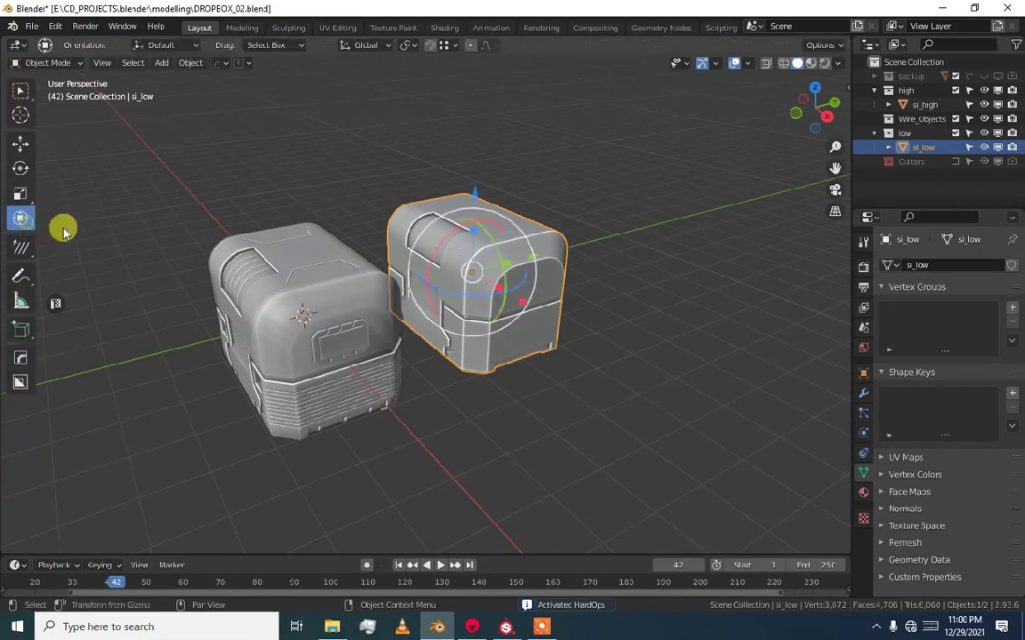
{"action": "key", "text": "KP_Decimal"}
{"action": "key", "text": "Home"}
{"action": "left_click", "coordinate": [570, 221]}
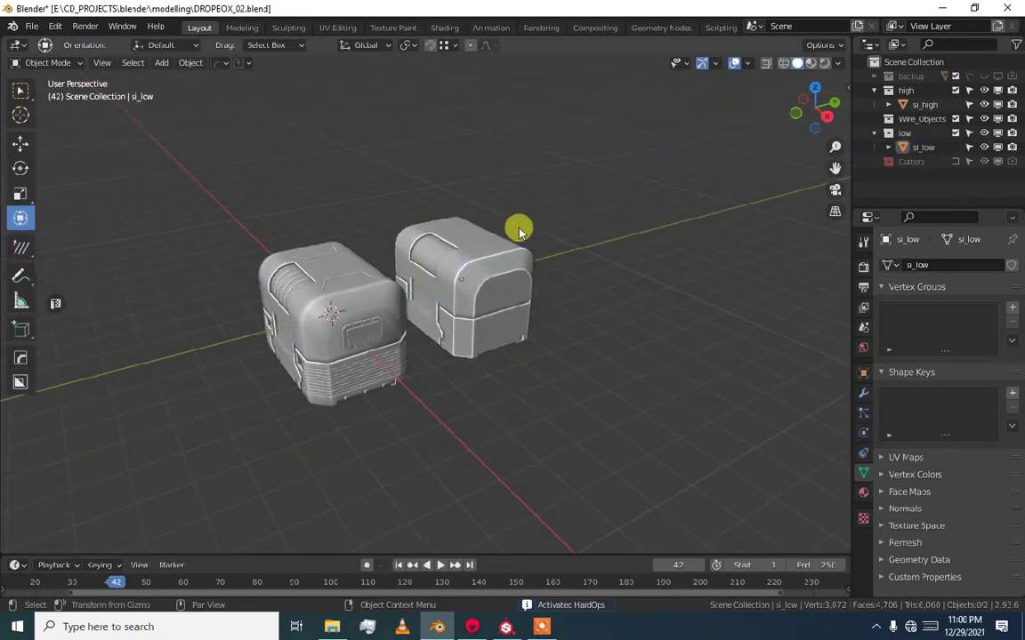
Step: Switch to Marmoset Toolbag, use the Default workspace and add a new bake project to the scene
{"action": "left_click", "coordinate": [476, 628]}
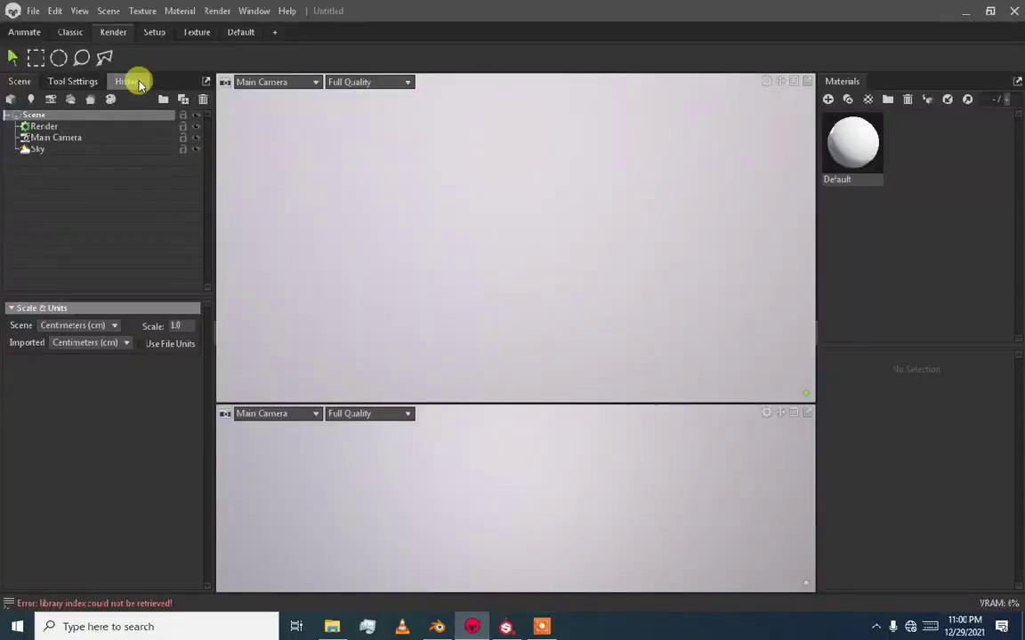
{"action": "left_click", "coordinate": [246, 32]}
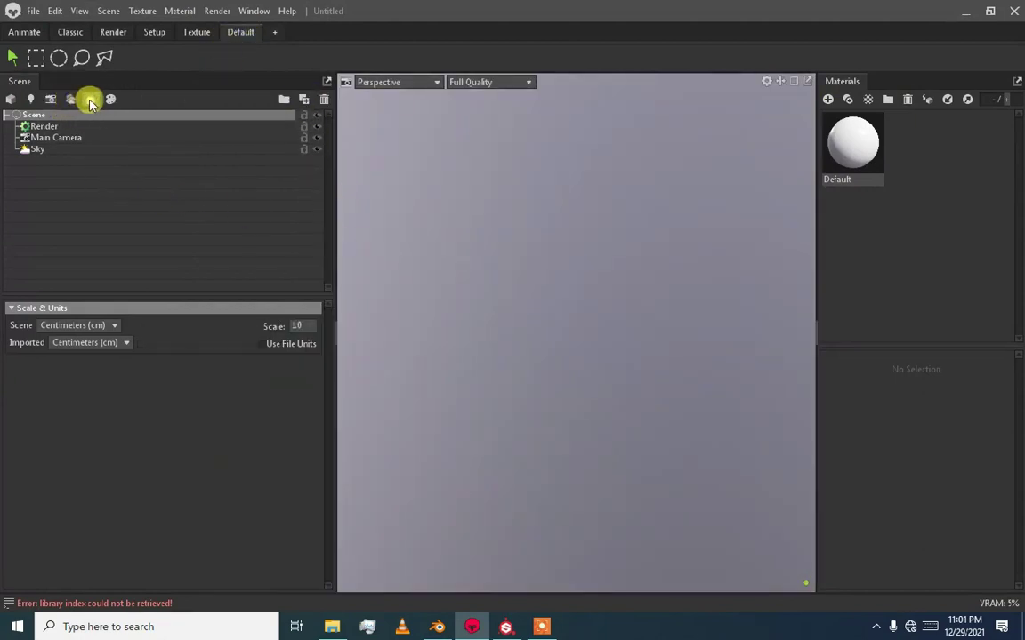
{"action": "left_click", "coordinate": [91, 102]}
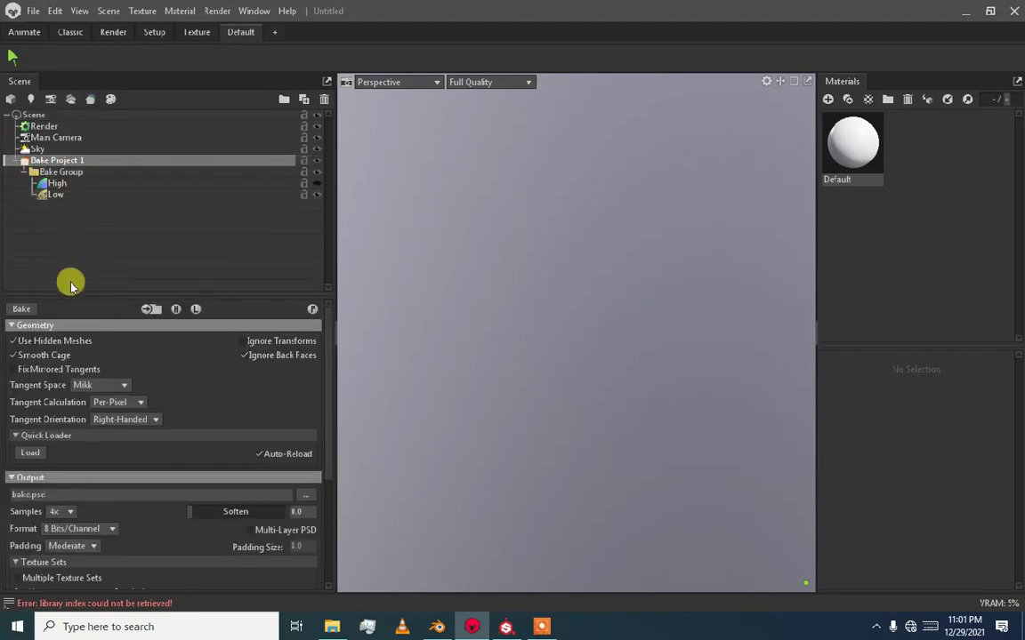
Step: Start the bake project's Quick Loader and browse to the files folder on the Desktop containing si_high and si_low
{"action": "left_click", "coordinate": [29, 454]}
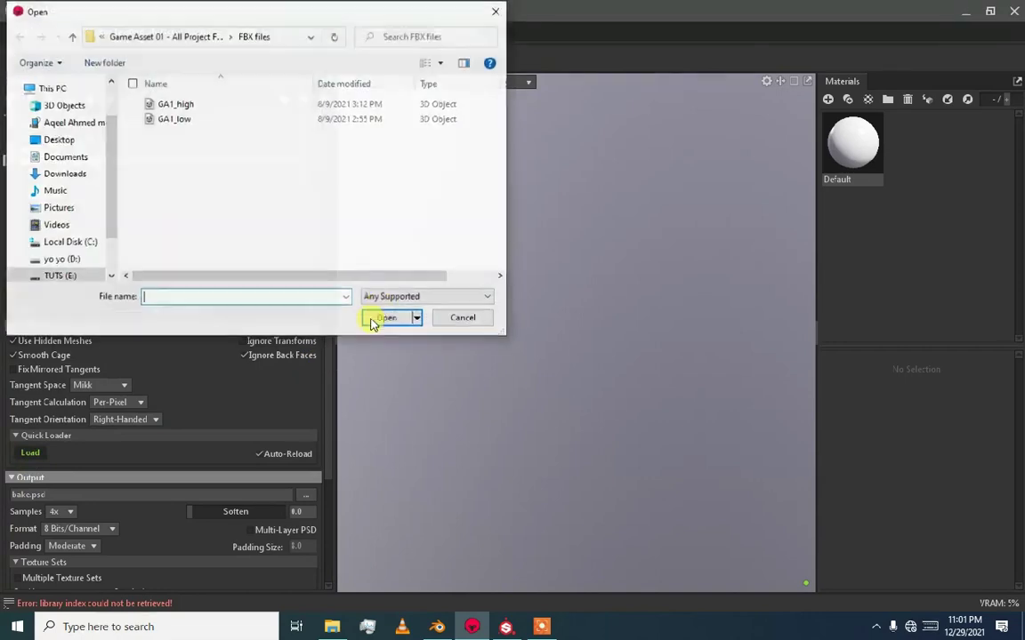
{"action": "scroll", "coordinate": [134, 169], "scroll_direction": "down", "scroll_amount": 1}
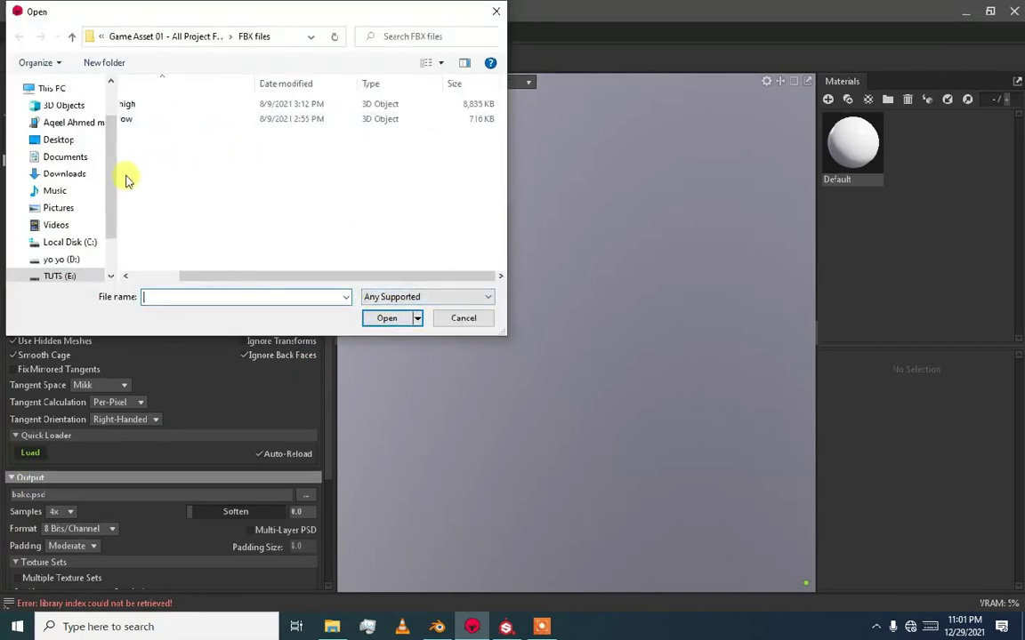
{"action": "scroll", "coordinate": [40, 196], "scroll_direction": "down", "scroll_amount": 1}
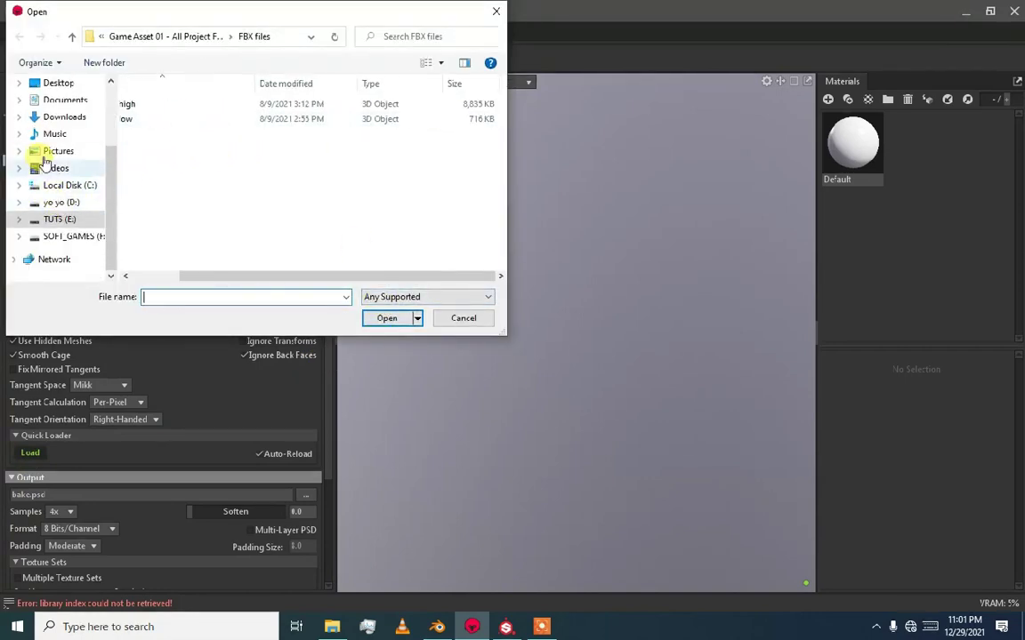
{"action": "left_click", "coordinate": [68, 84]}
{"action": "double_click", "coordinate": [190, 118]}
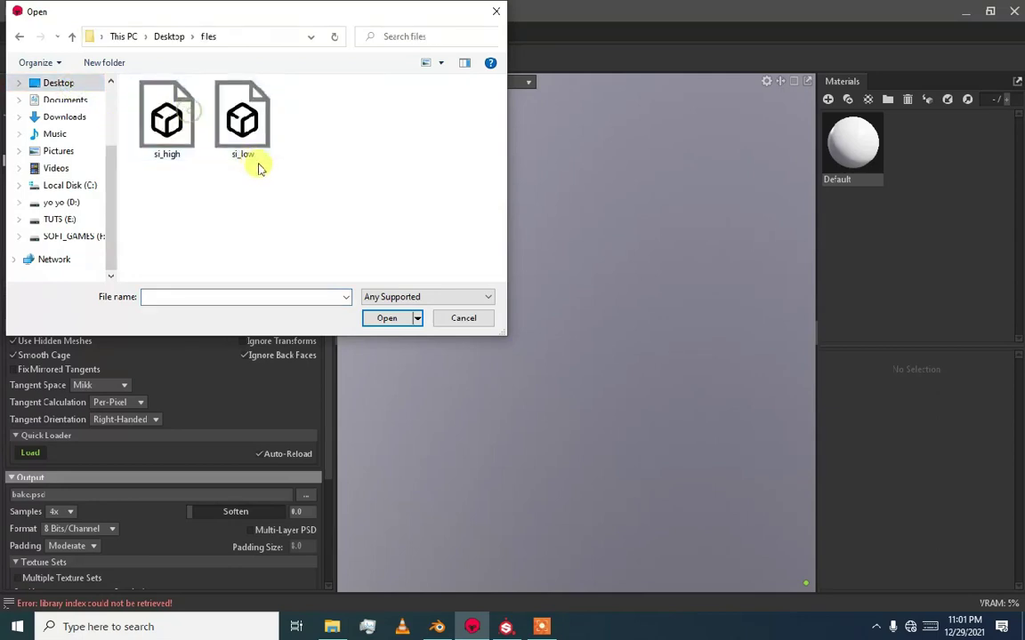
{"action": "key", "text": "ctrl+a"}
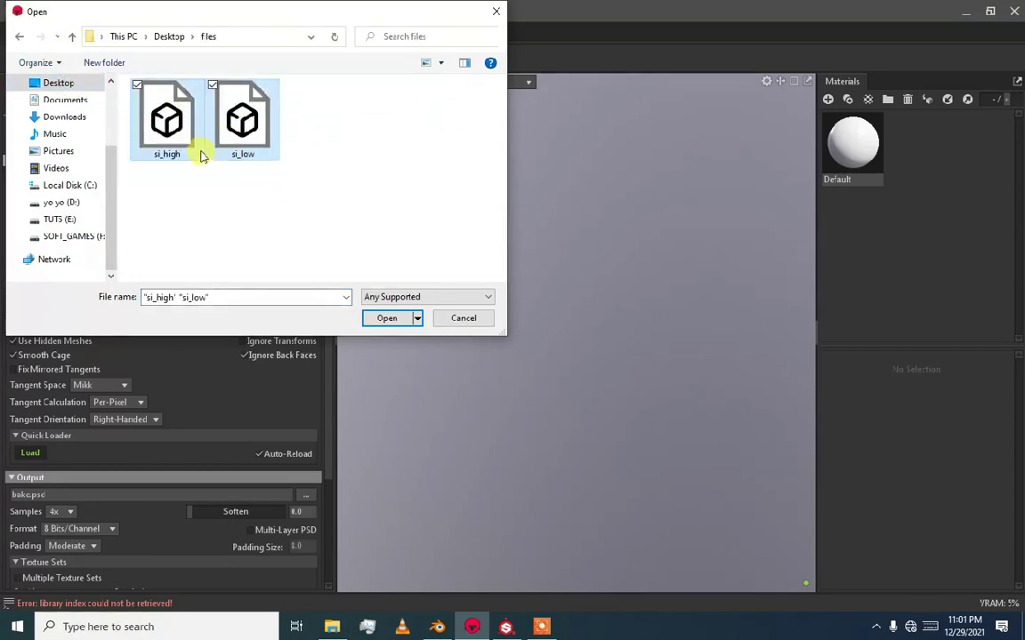
{"action": "left_click", "coordinate": [164, 169]}
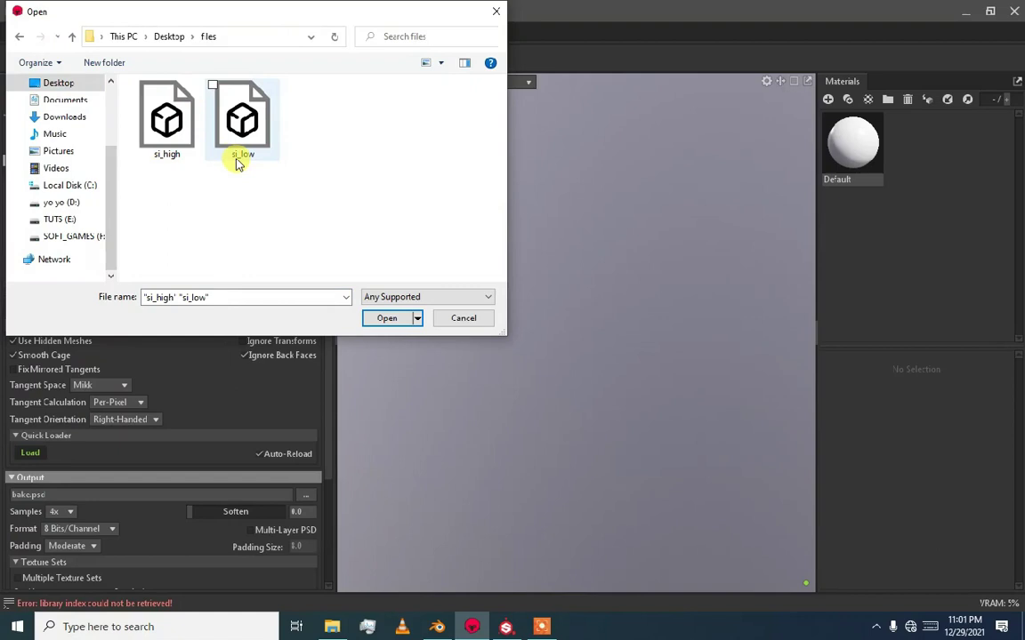
Step: Switch to Blender, check the names of the si_low and si_high objects, and return to Marmoset Toolbag
{"action": "left_click", "coordinate": [437, 626]}
{"action": "left_click", "coordinate": [945, 147]}
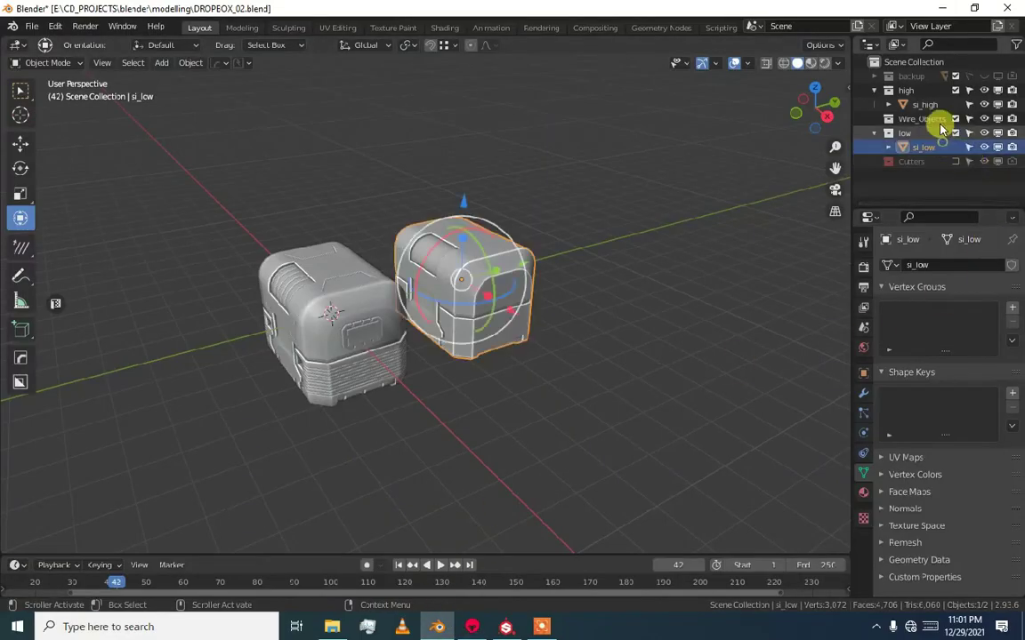
{"action": "left_click", "coordinate": [935, 105]}
{"action": "left_click", "coordinate": [933, 146]}
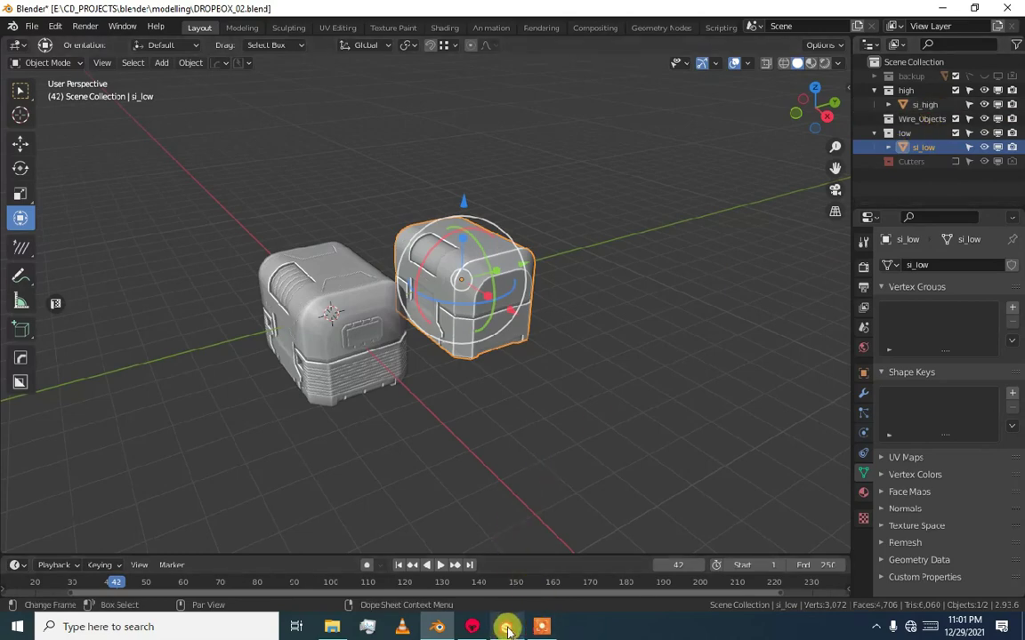
{"action": "left_click", "coordinate": [506, 625]}
{"action": "left_click", "coordinate": [474, 628]}
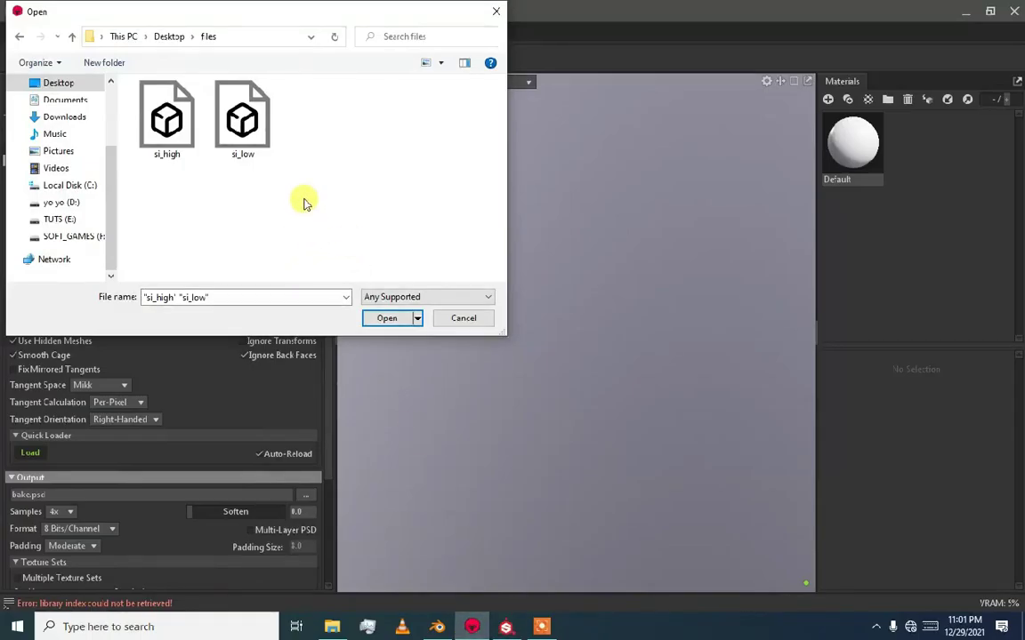
Step: Load both si_high and si_low into the bake project and expand the si bake group
{"action": "left_click_drag", "start_coordinate": [287, 200], "coordinate": [128, 127]}
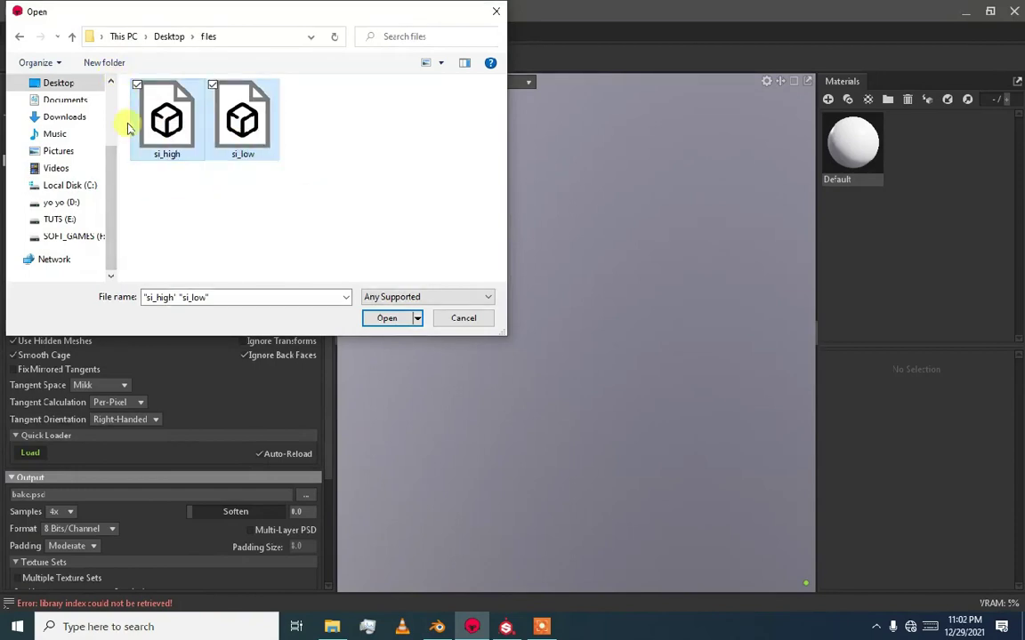
{"action": "left_click", "coordinate": [383, 320]}
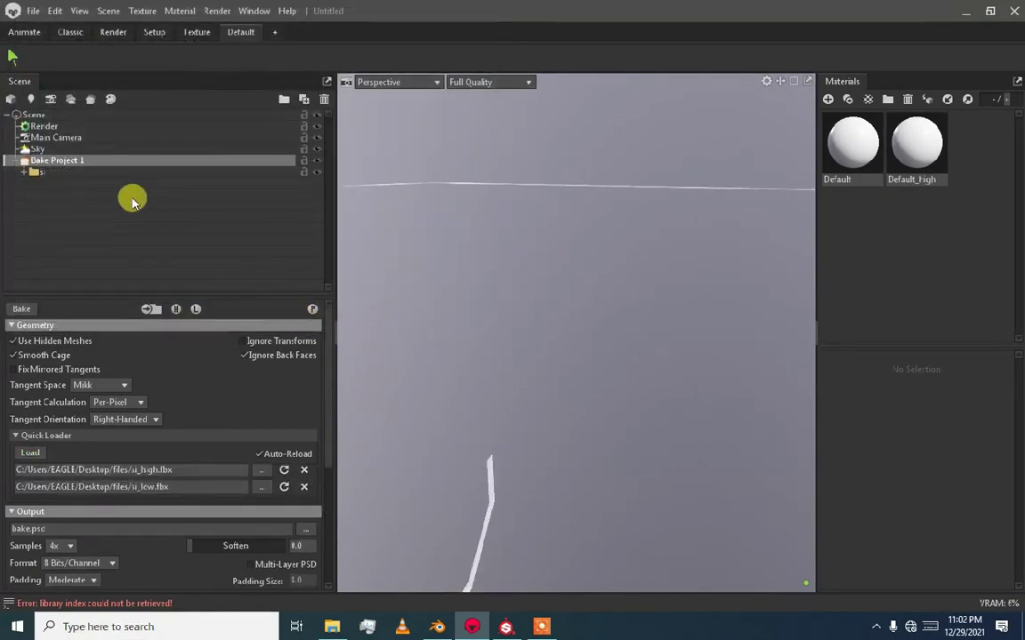
{"action": "left_click", "coordinate": [25, 172]}
{"action": "left_click", "coordinate": [26, 174]}
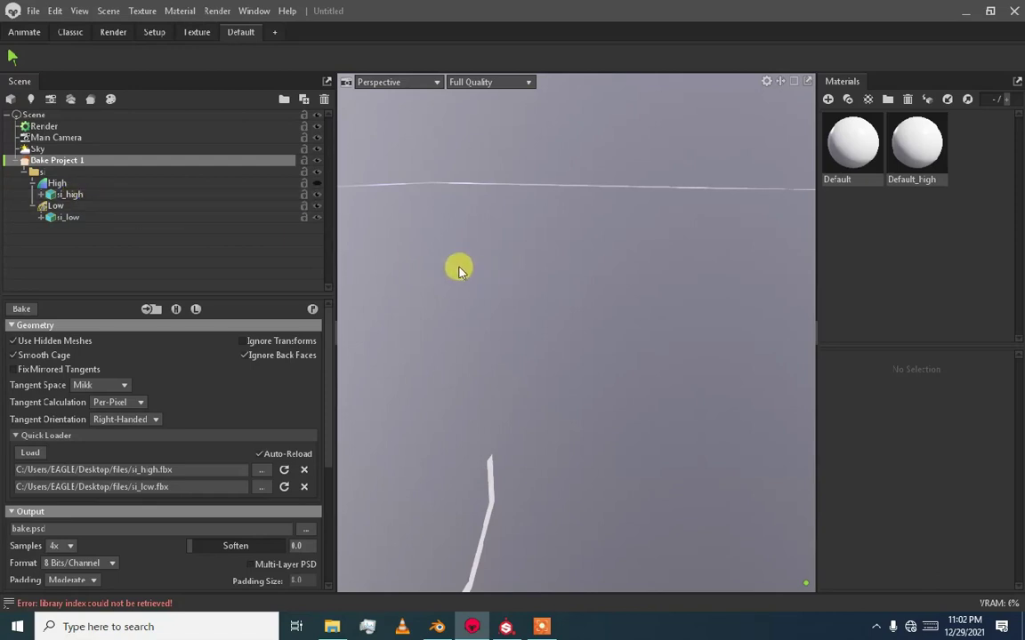
Step: Orbit around the loaded low-poly box to inspect it as a whole
{"action": "left_click_drag", "start_coordinate": [496, 264], "coordinate": [363, 268]}
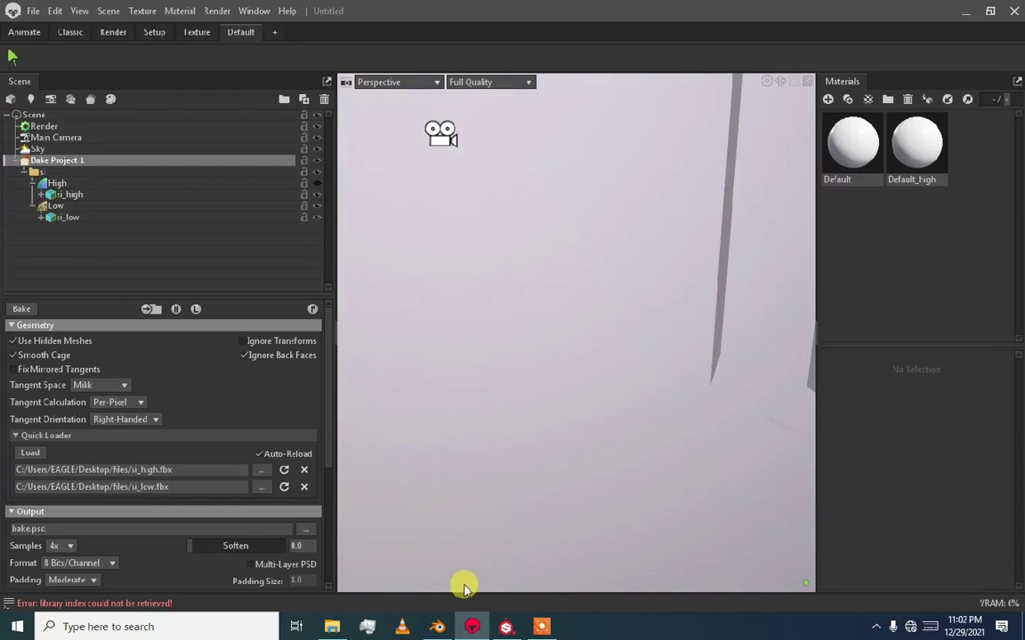
{"action": "left_click", "coordinate": [540, 623]}
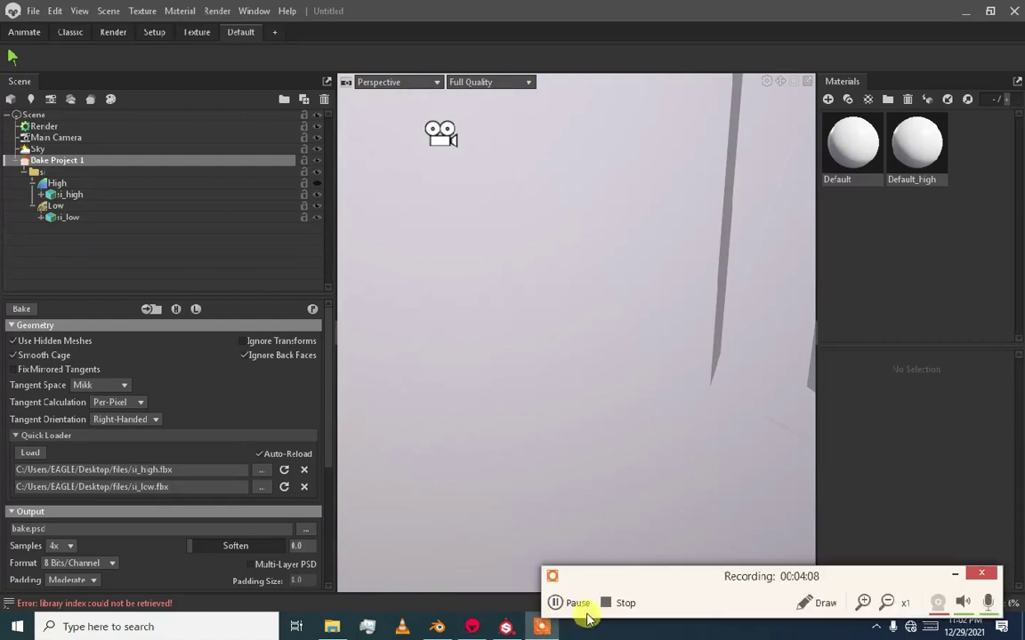
{"action": "left_click", "coordinate": [574, 603]}
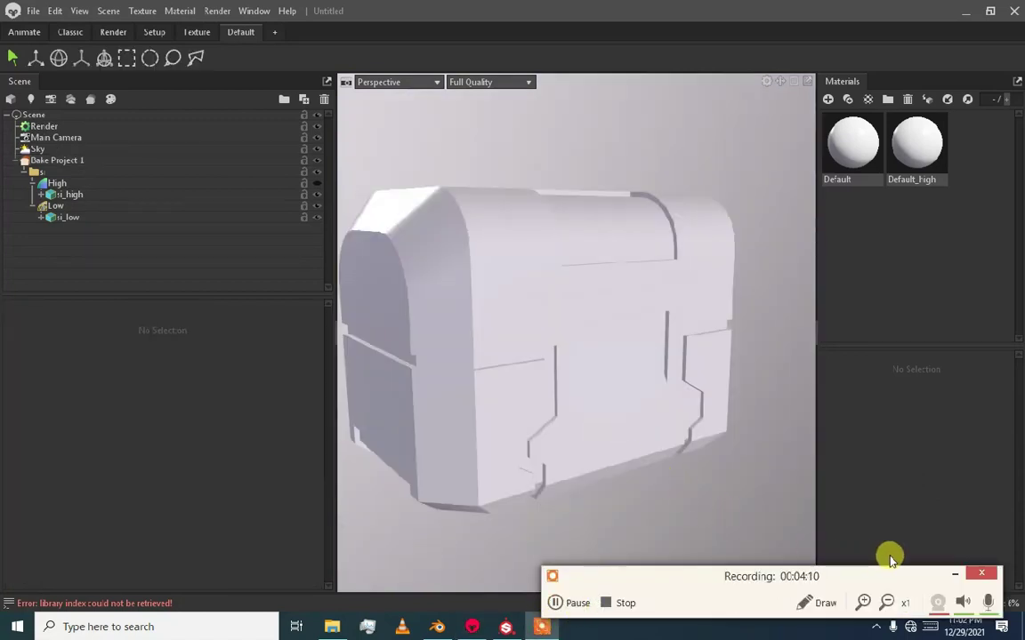
{"action": "left_click", "coordinate": [955, 573]}
{"action": "left_click_drag", "start_coordinate": [613, 377], "coordinate": [626, 355]}
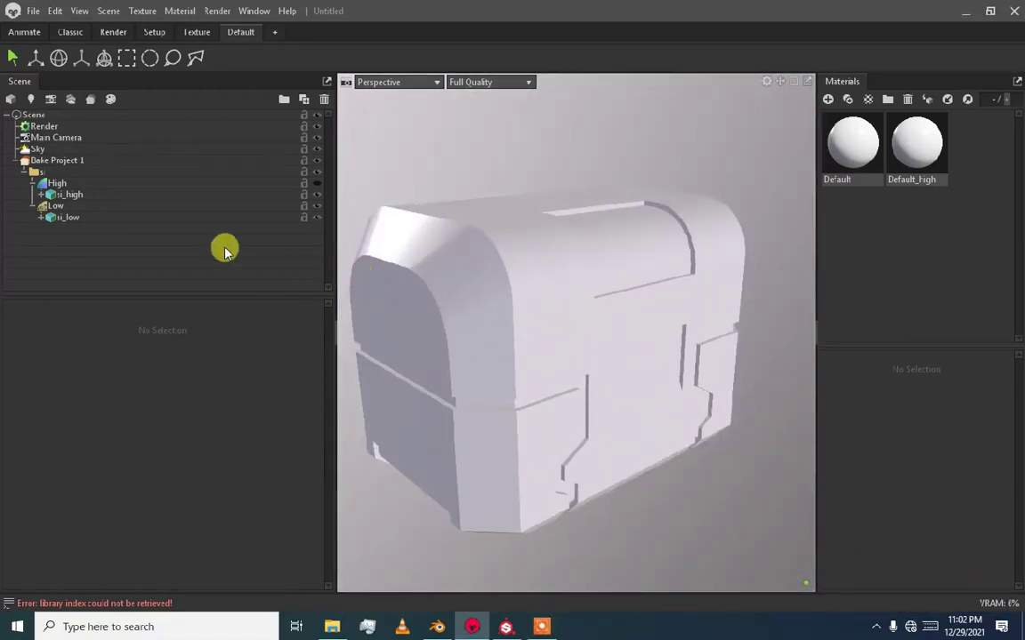
Step: Hide the bake project's low-poly objects, show its high-poly objects, and collapse the Geometry settings
{"action": "left_click", "coordinate": [58, 160]}
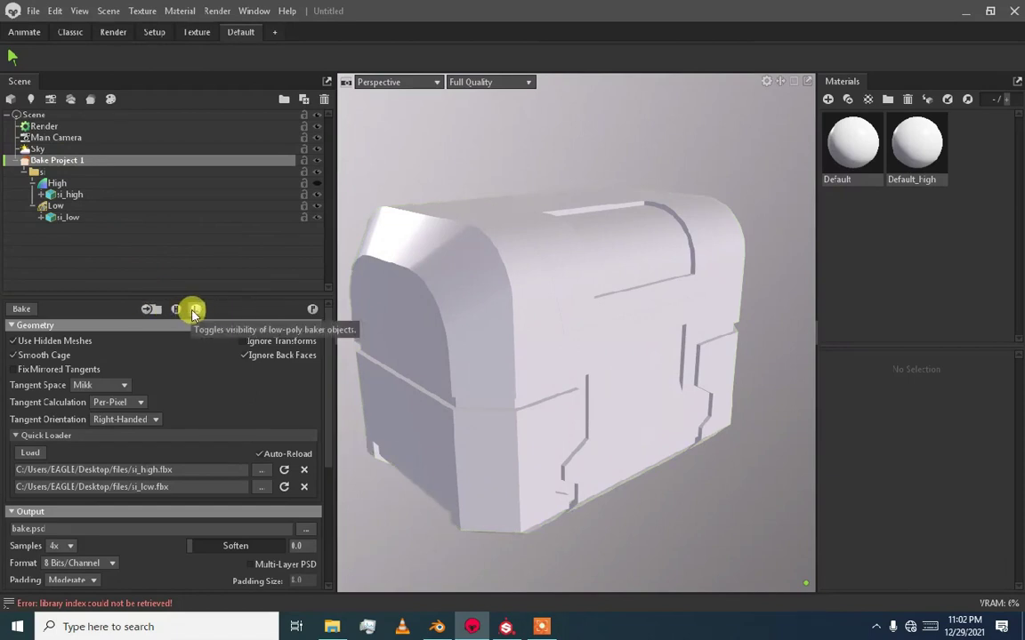
{"action": "left_click", "coordinate": [194, 311]}
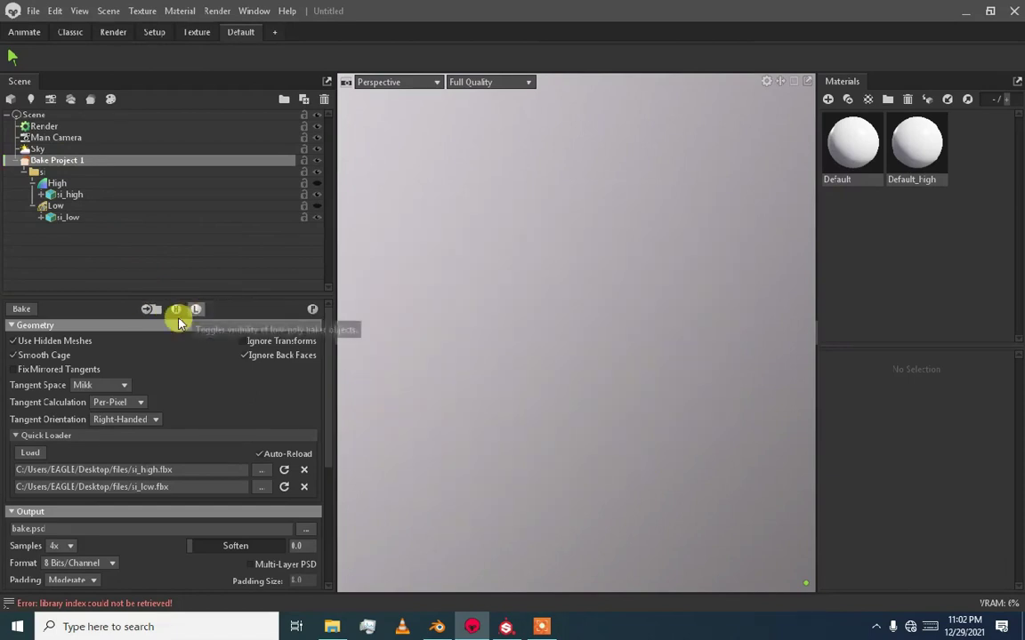
{"action": "left_click", "coordinate": [175, 323]}
{"action": "left_click", "coordinate": [176, 316]}
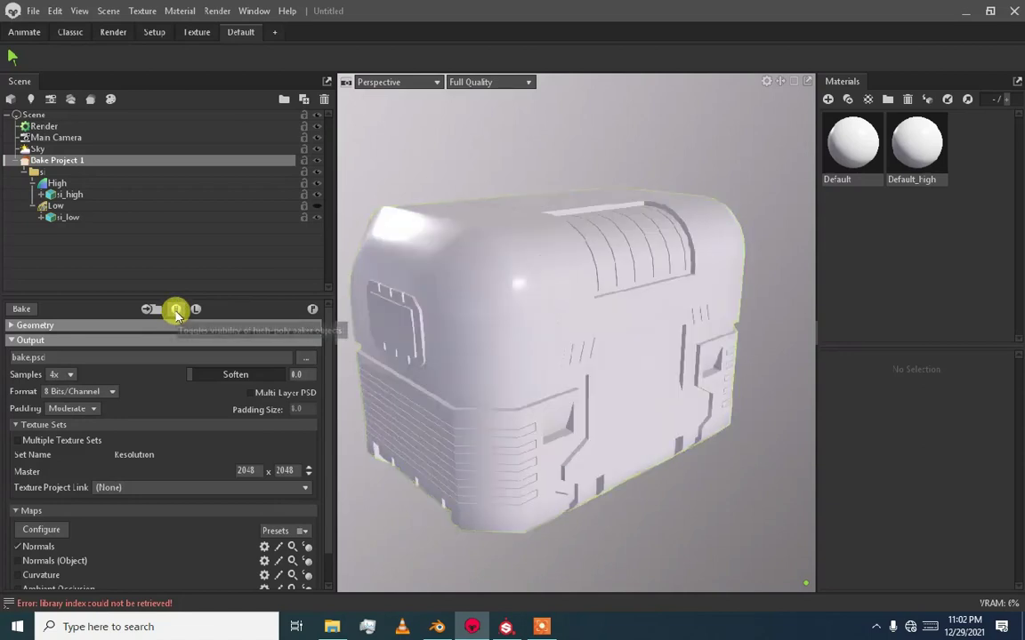
{"action": "left_click_drag", "start_coordinate": [564, 297], "coordinate": [414, 303]}
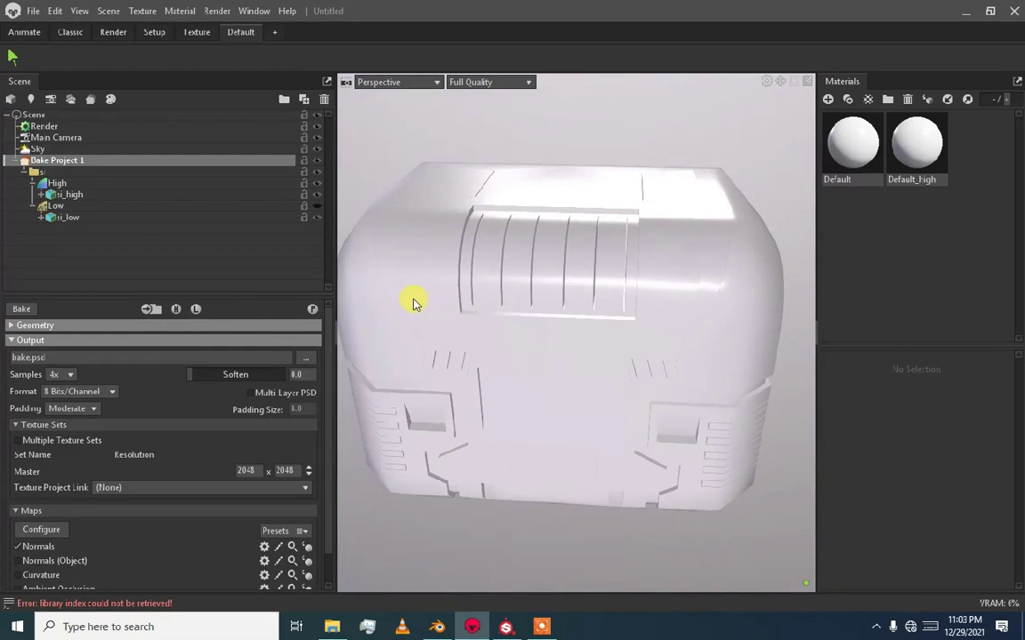
Step: Switch to Blender and examine the UV layout of the si_low box in a UV editor beside the viewport
{"action": "left_click", "coordinate": [437, 627]}
{"action": "middle_click_drag", "start_coordinate": [486, 341], "coordinate": [153, 304]}
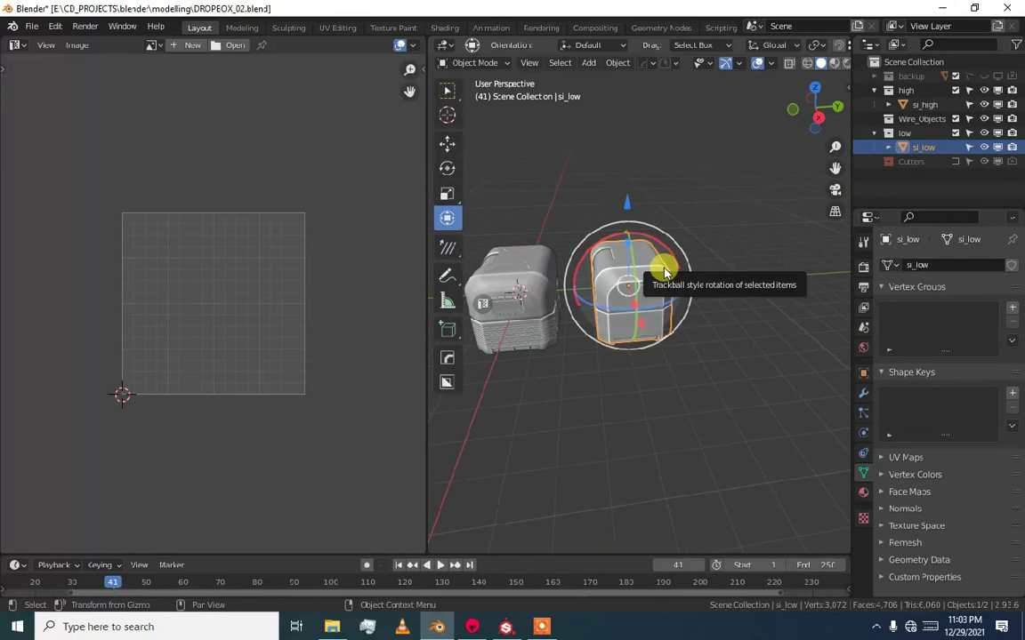
{"action": "key", "text": "Tab"}
{"action": "scroll", "coordinate": [256, 270], "scroll_direction": "up", "scroll_amount": 5}
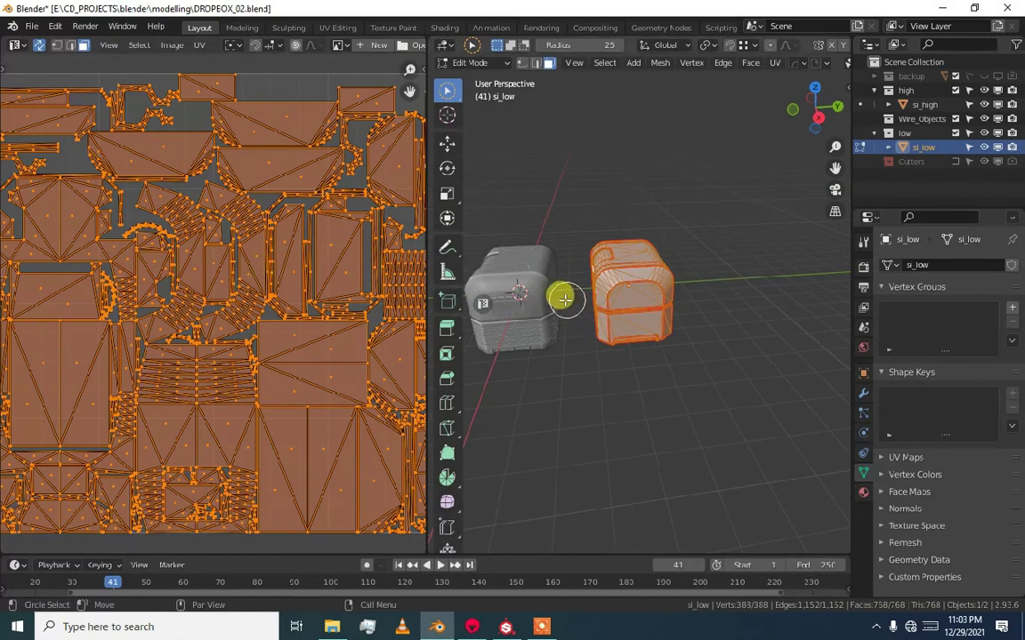
{"action": "key", "text": "Tab"}
Step: Examine the UV layout of the si_high box in Edit Mode, then return to Object Mode and clear the selection
{"action": "left_click", "coordinate": [538, 281]}
{"action": "key", "text": "Tab"}
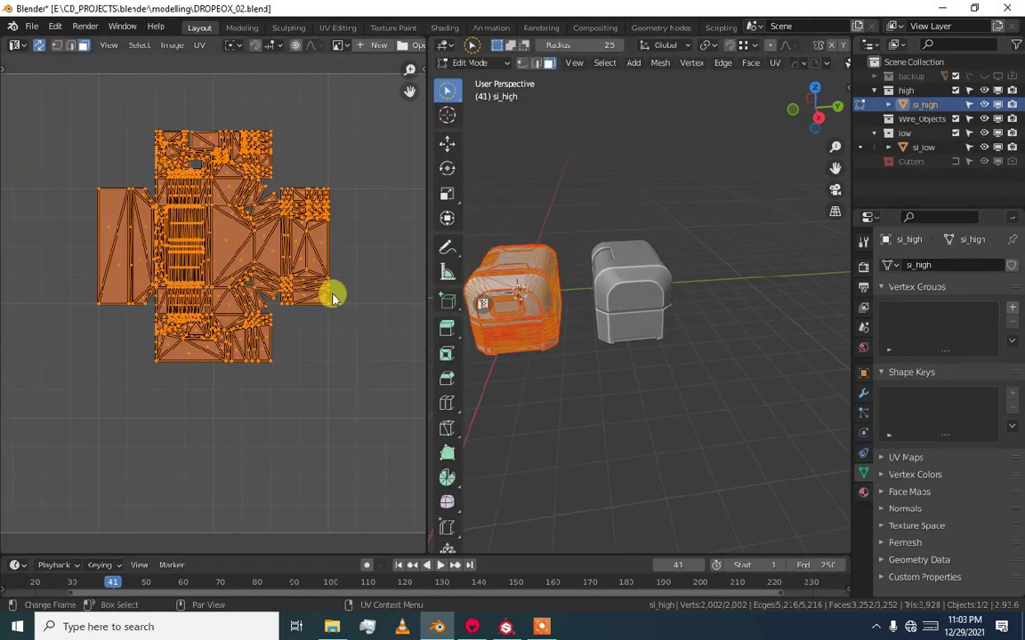
{"action": "scroll", "coordinate": [238, 265], "scroll_direction": "down", "scroll_amount": 5}
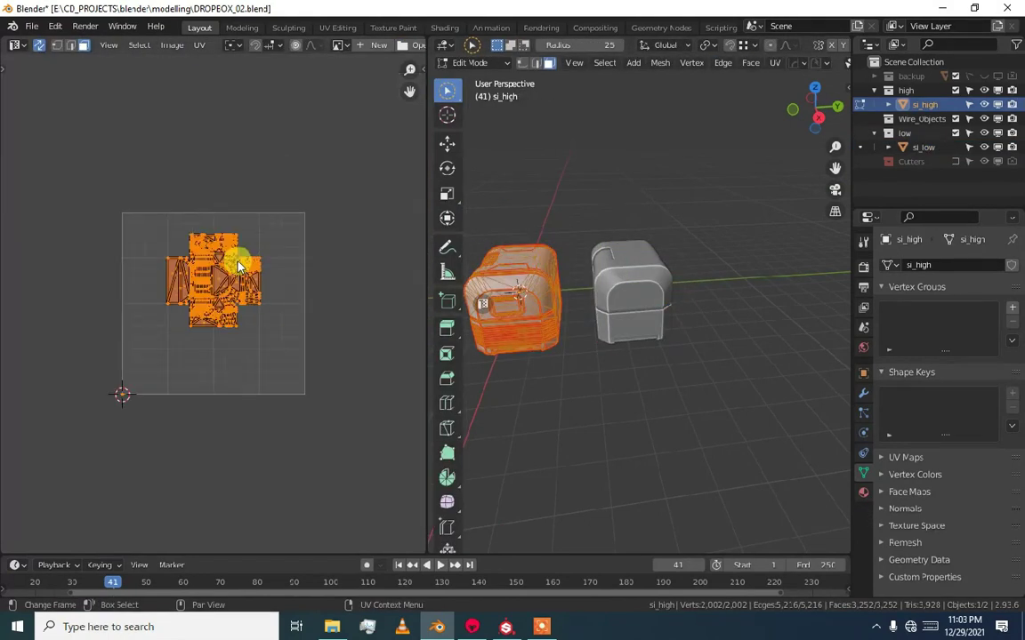
{"action": "scroll", "coordinate": [238, 265], "scroll_direction": "up", "scroll_amount": 3}
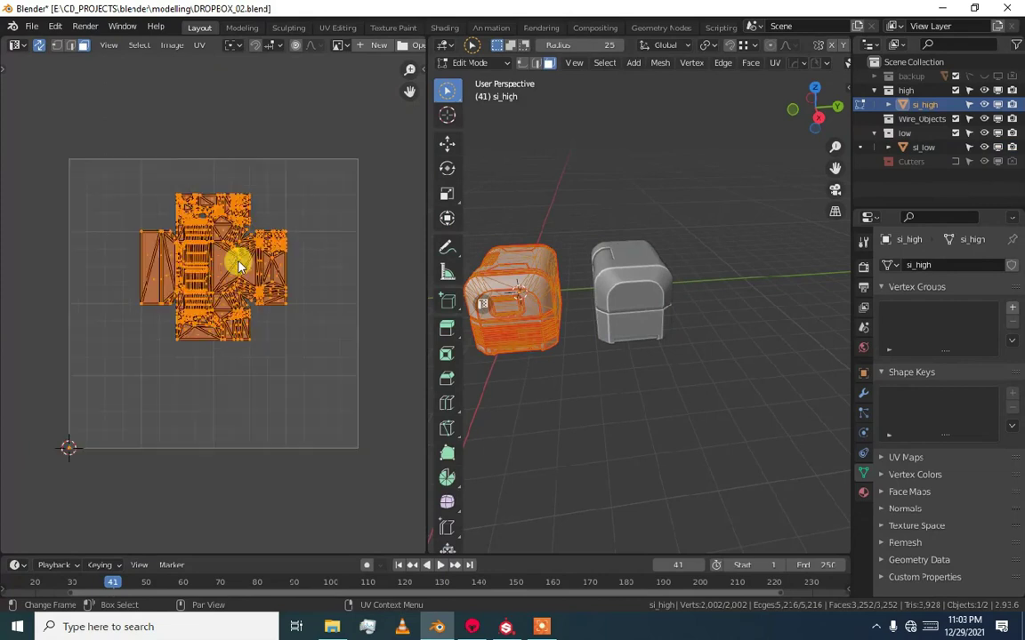
{"action": "key", "text": "Tab"}
{"action": "middle_click_drag", "start_coordinate": [469, 291], "coordinate": [683, 272]}
{"action": "left_click", "coordinate": [633, 245]}
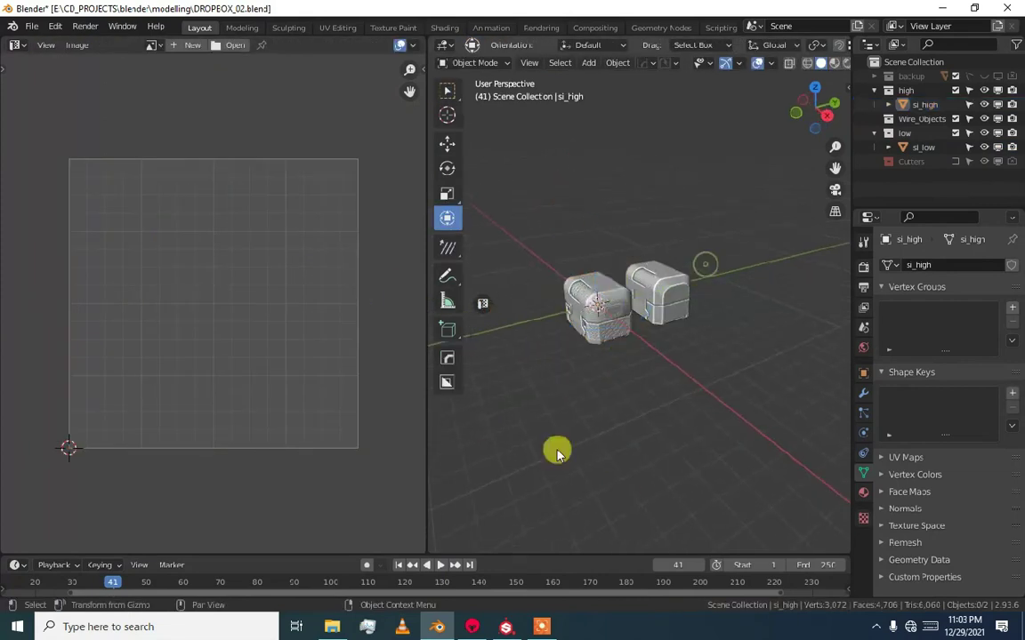
Step: Return to Marmoset Toolbag, inspect the settings of the Low, si and High entries, and reselect Bake Project 1
{"action": "left_click", "coordinate": [471, 627]}
{"action": "left_click_drag", "start_coordinate": [557, 385], "coordinate": [408, 297]}
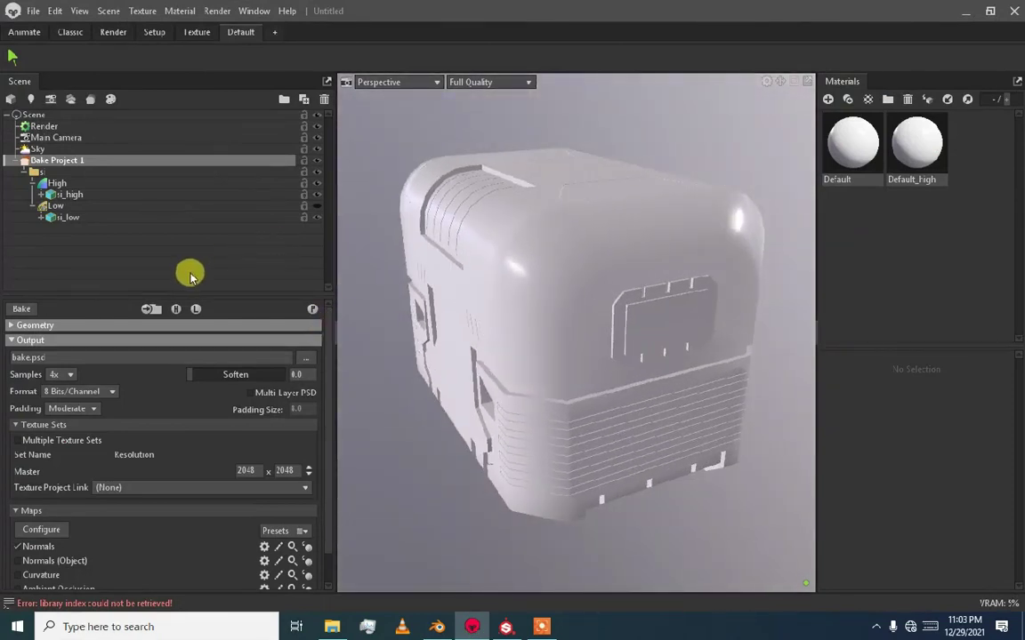
{"action": "left_click", "coordinate": [57, 205]}
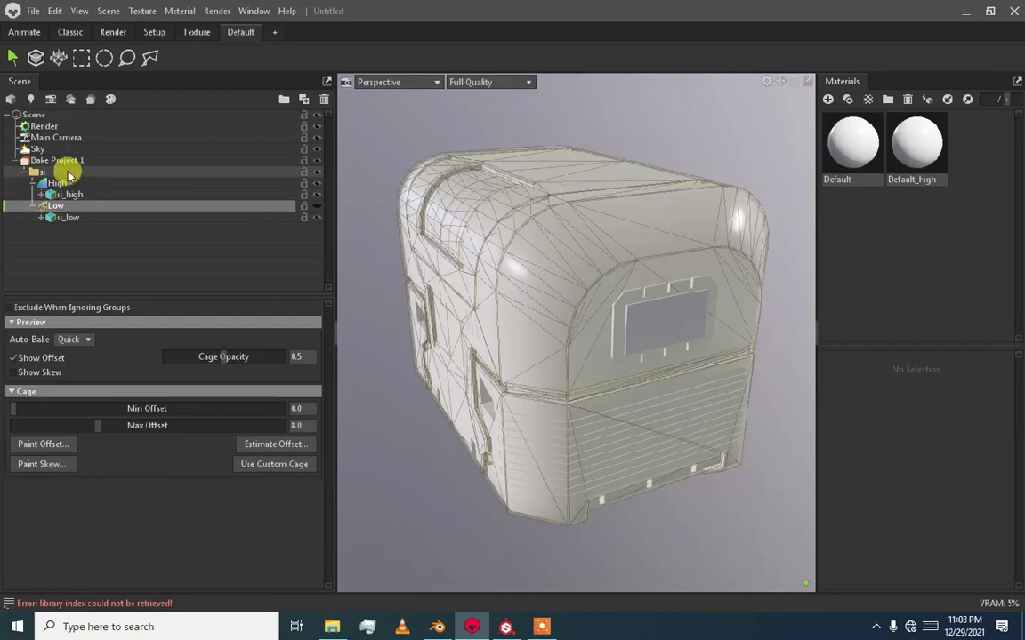
{"action": "left_click", "coordinate": [69, 172]}
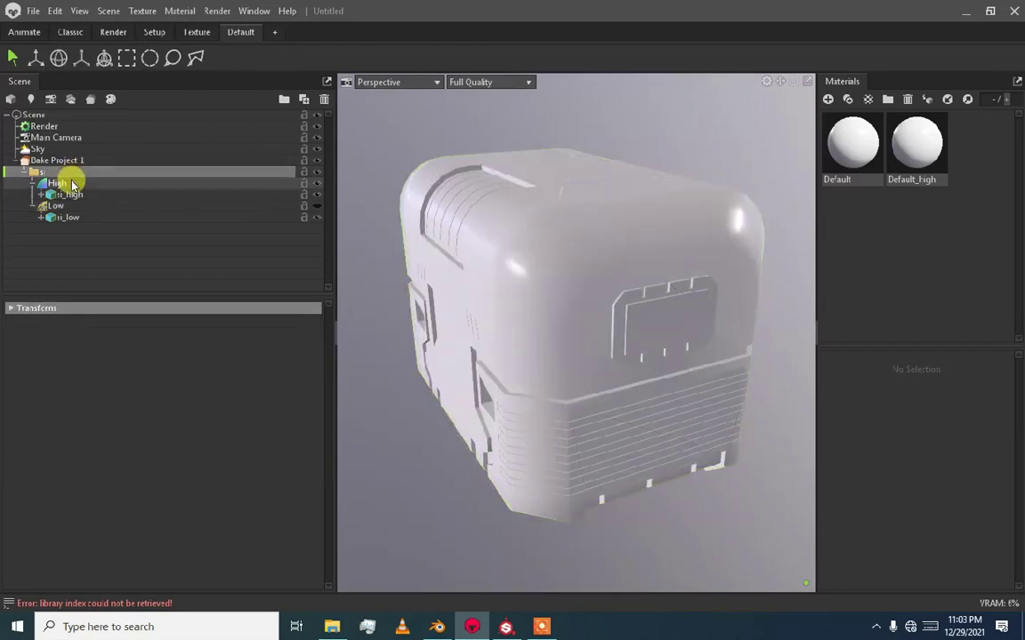
{"action": "left_click", "coordinate": [73, 183]}
{"action": "left_click", "coordinate": [85, 160]}
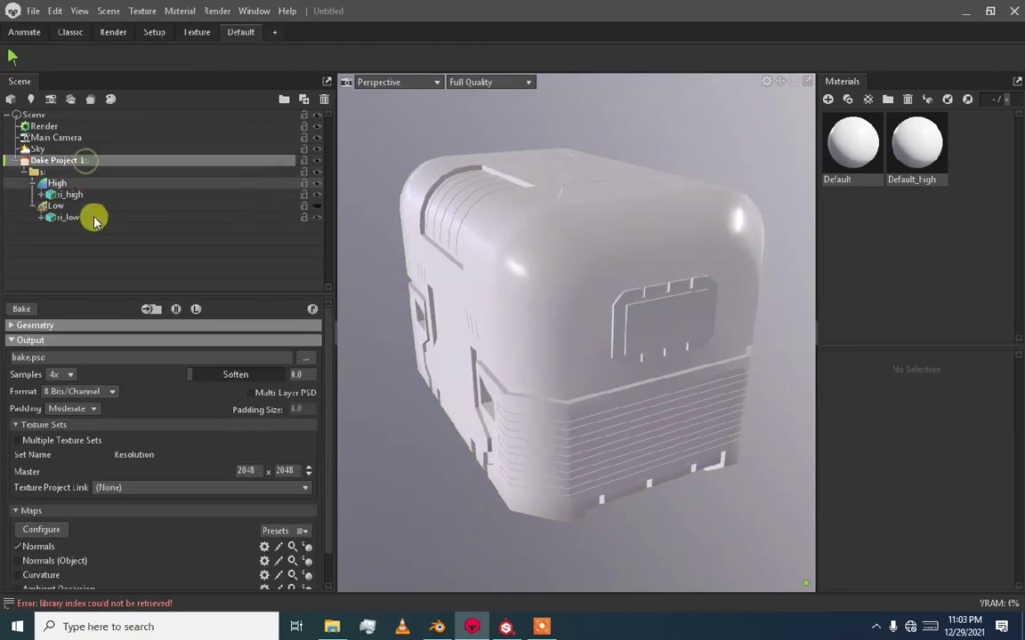
Step: Enable the Ambient Occlusion and Curvature maps for the bake in addition to Normals
{"action": "scroll", "coordinate": [156, 432], "scroll_direction": "down", "scroll_amount": 1}
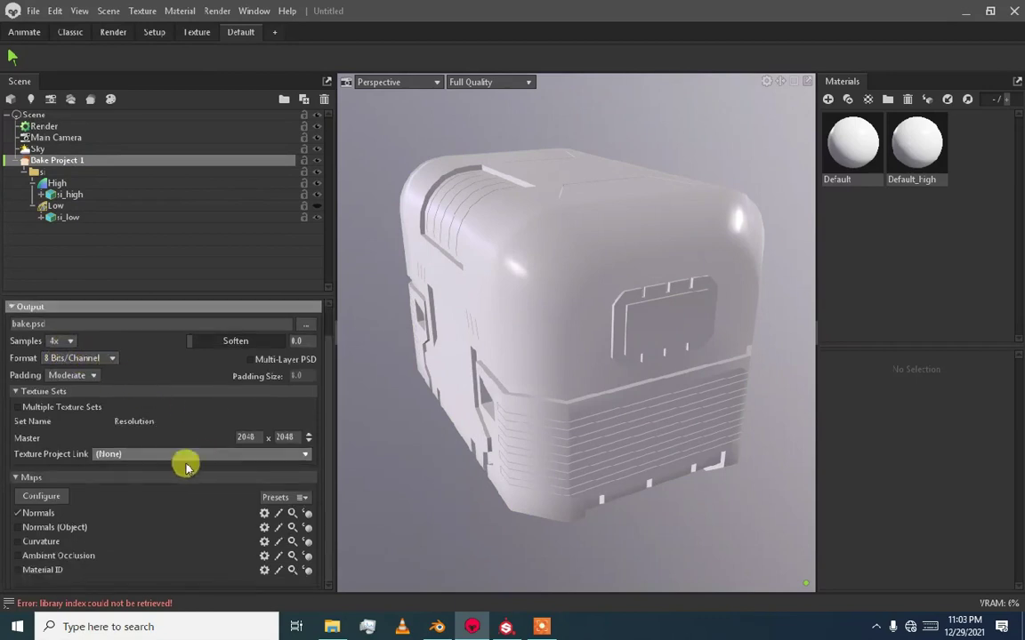
{"action": "left_click", "coordinate": [40, 556]}
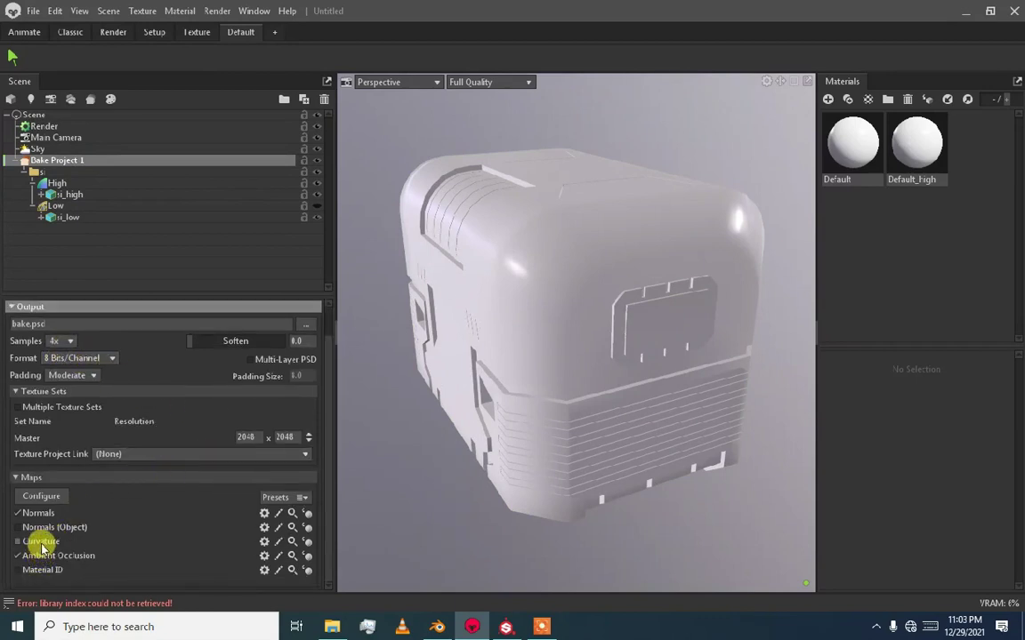
{"action": "left_click", "coordinate": [40, 542]}
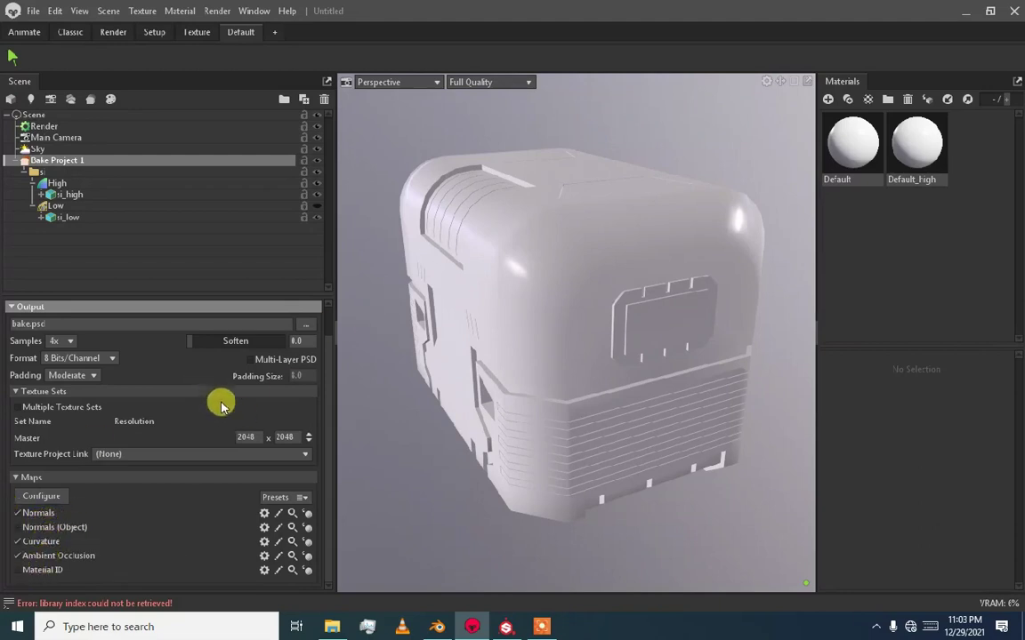
{"action": "left_click", "coordinate": [300, 498]}
{"action": "left_click", "coordinate": [269, 481]}
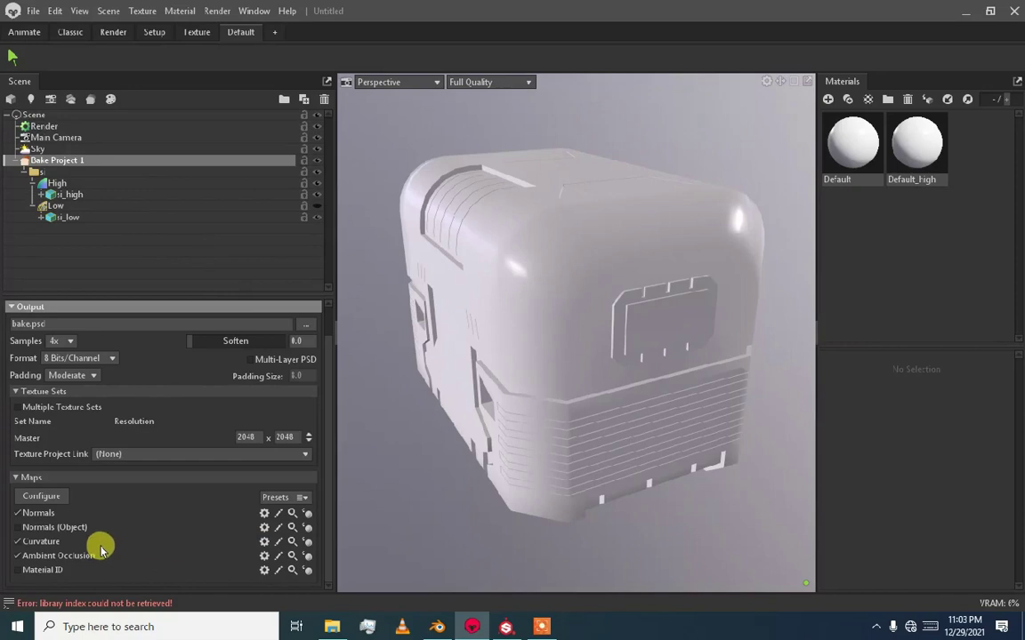
{"action": "scroll", "coordinate": [45, 338], "scroll_direction": "up", "scroll_amount": 1}
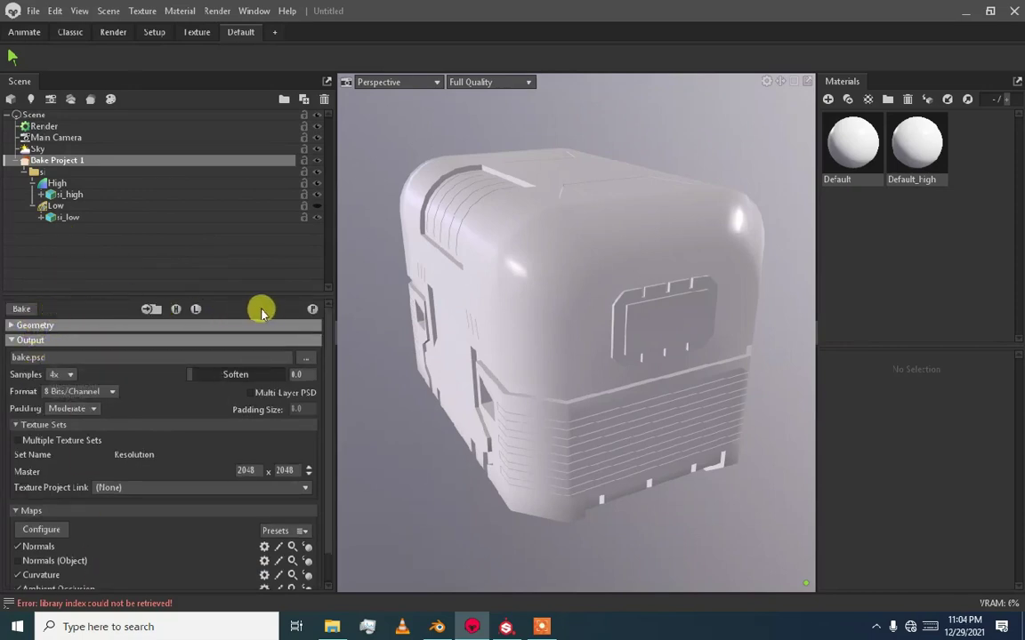
Step: Start previewing the bake, agree to choose a new output path, and create a folder named "bake test" in Desktop's files folder
{"action": "left_click", "coordinate": [310, 308]}
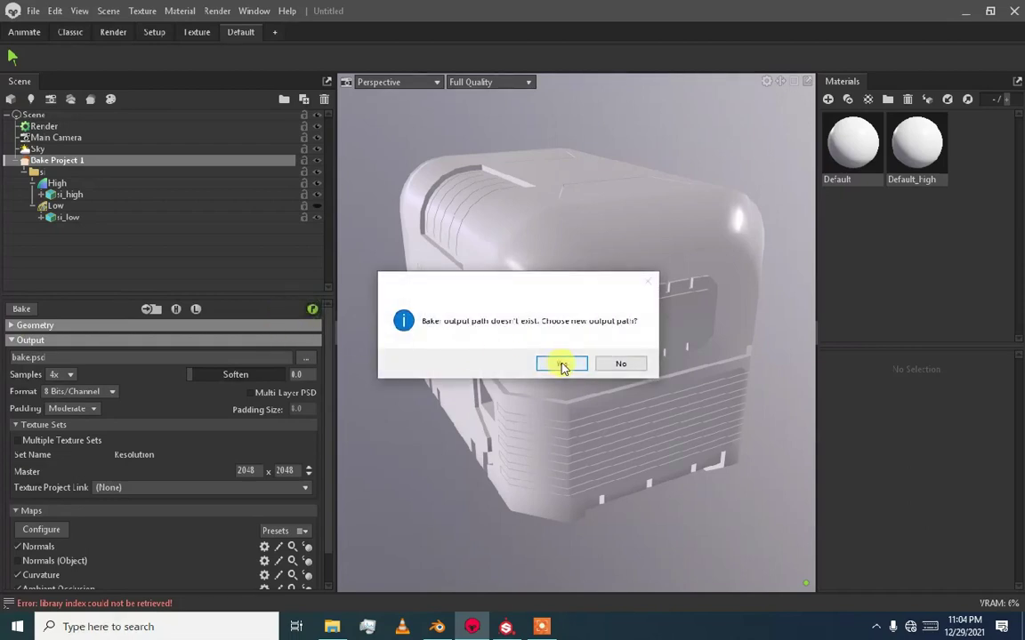
{"action": "left_click", "coordinate": [559, 363]}
{"action": "left_click", "coordinate": [200, 144]}
{"action": "right_click", "coordinate": [201, 144]}
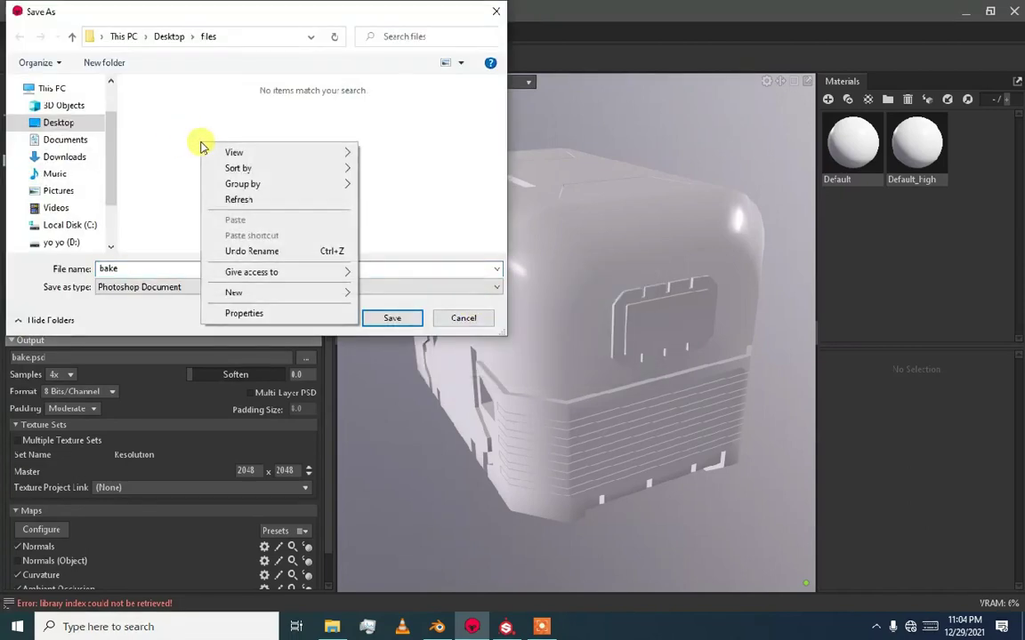
{"action": "mouse_move", "coordinate": [261, 293]}
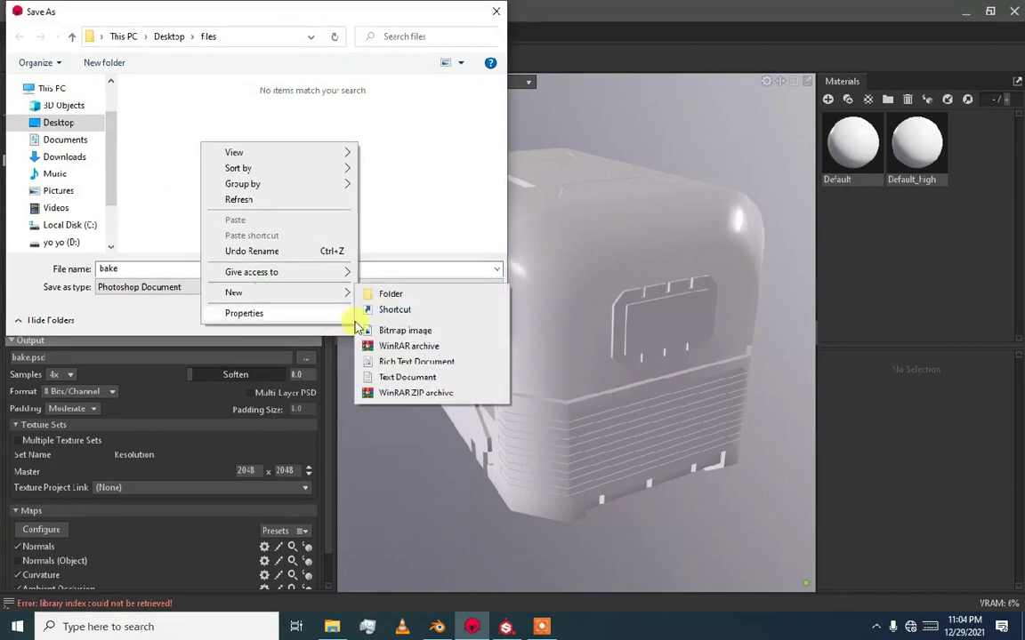
{"action": "left_click", "coordinate": [385, 295]}
{"action": "type", "text": "bake te"}
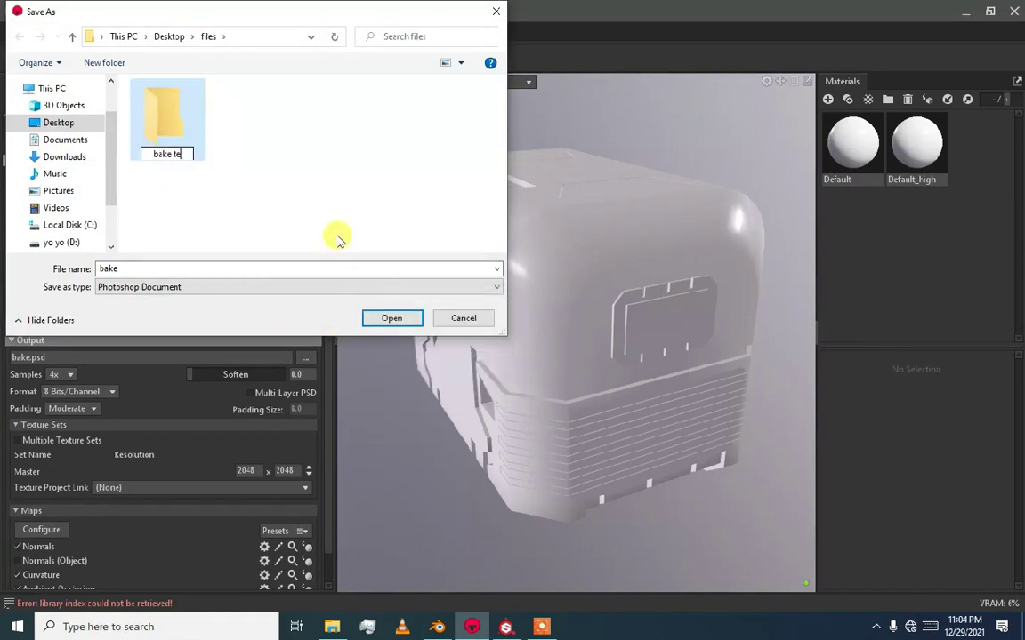
{"action": "type", "text": "st"}
Step: Save the bake output as "bake" in Portable Network Graphics format inside the bake test folder
{"action": "left_click", "coordinate": [245, 285]}
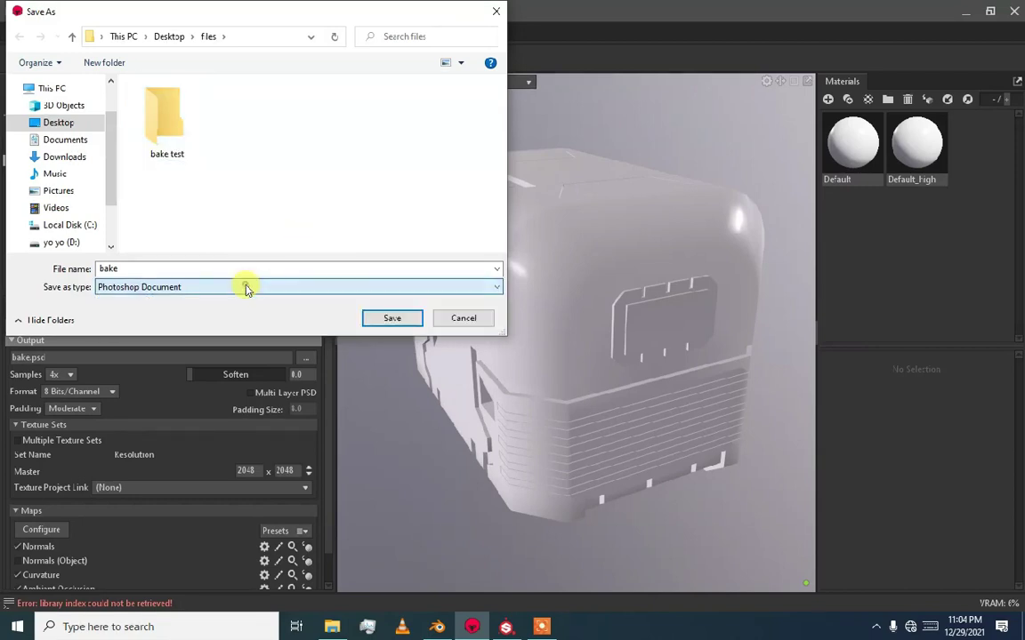
{"action": "left_click", "coordinate": [244, 286]}
{"action": "left_click", "coordinate": [224, 323]}
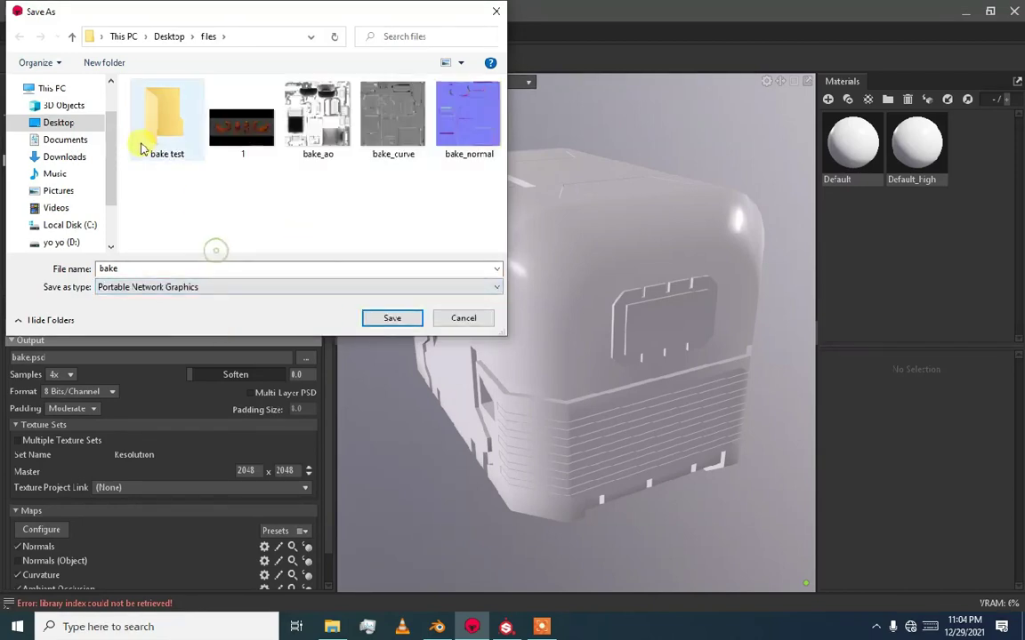
{"action": "left_click", "coordinate": [175, 153]}
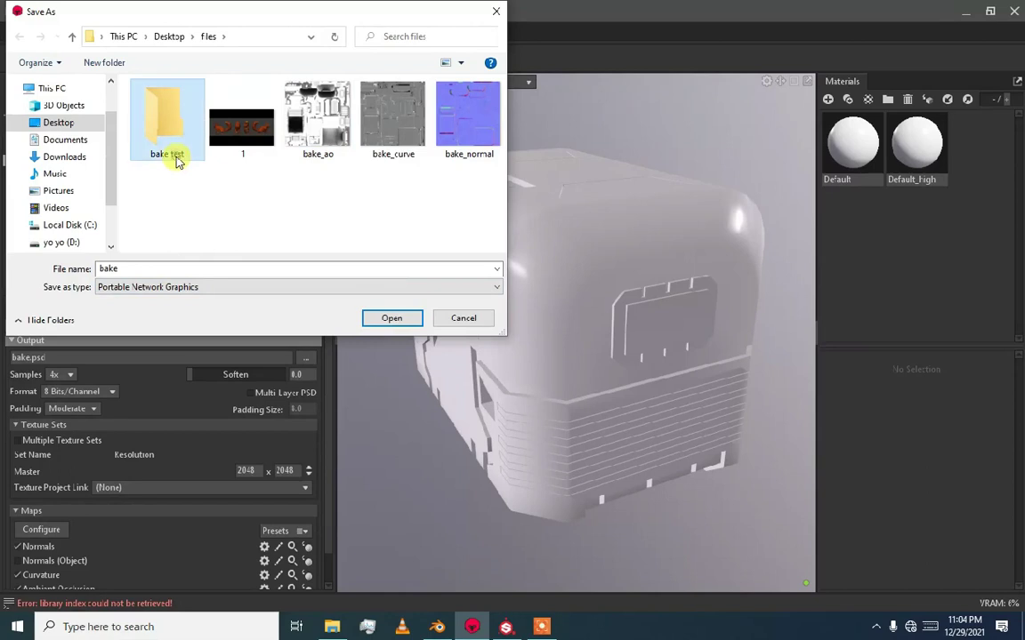
{"action": "double_click", "coordinate": [171, 107]}
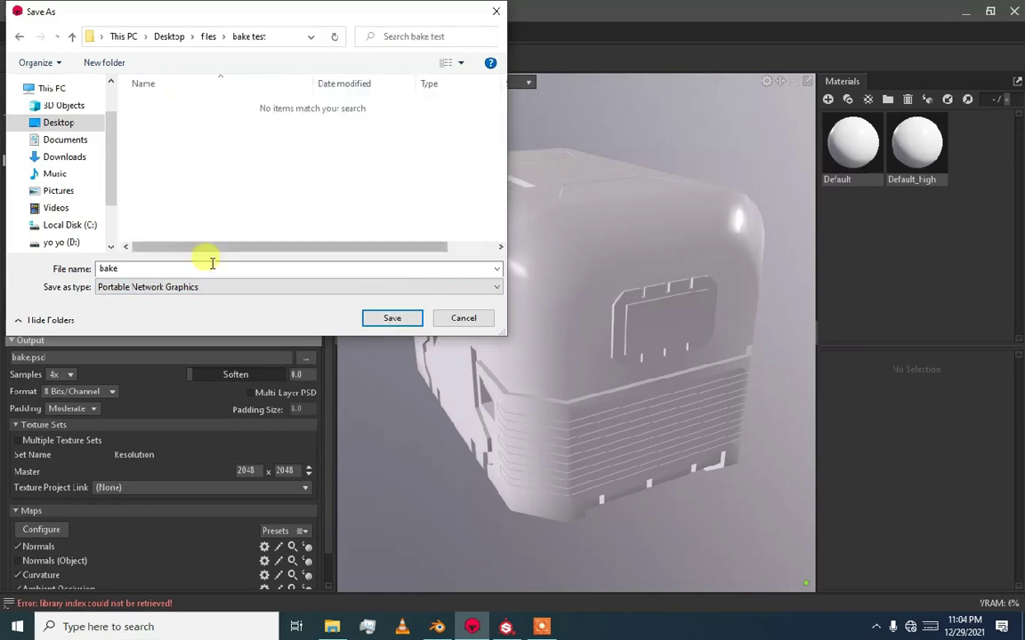
{"action": "left_click", "coordinate": [396, 318]}
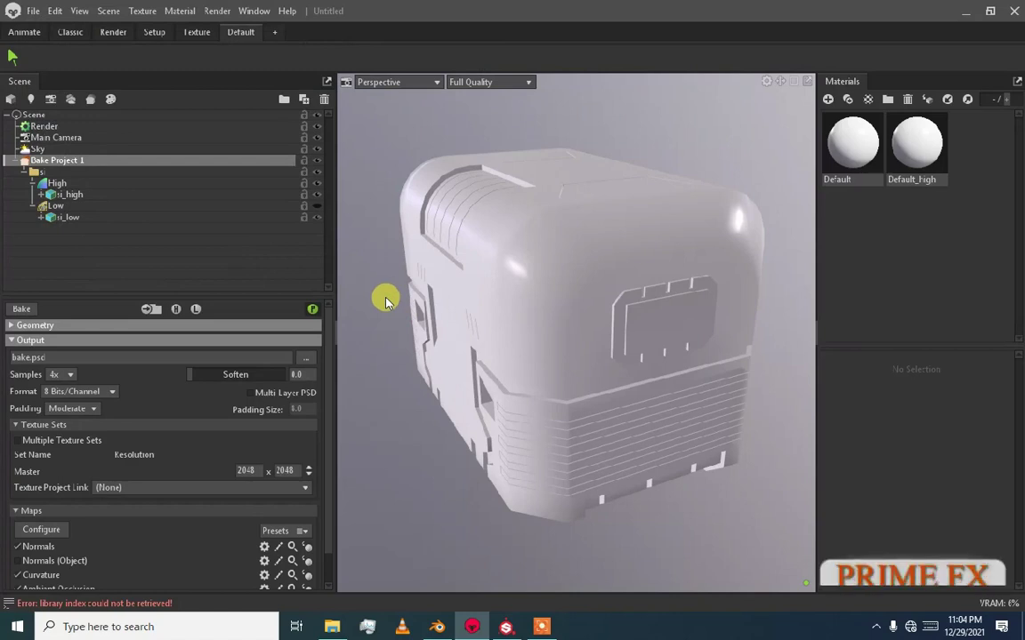
Step: Bake the enabled Normals, Curvature and Ambient Occlusion maps for Bake Project 1
{"action": "left_click", "coordinate": [176, 310]}
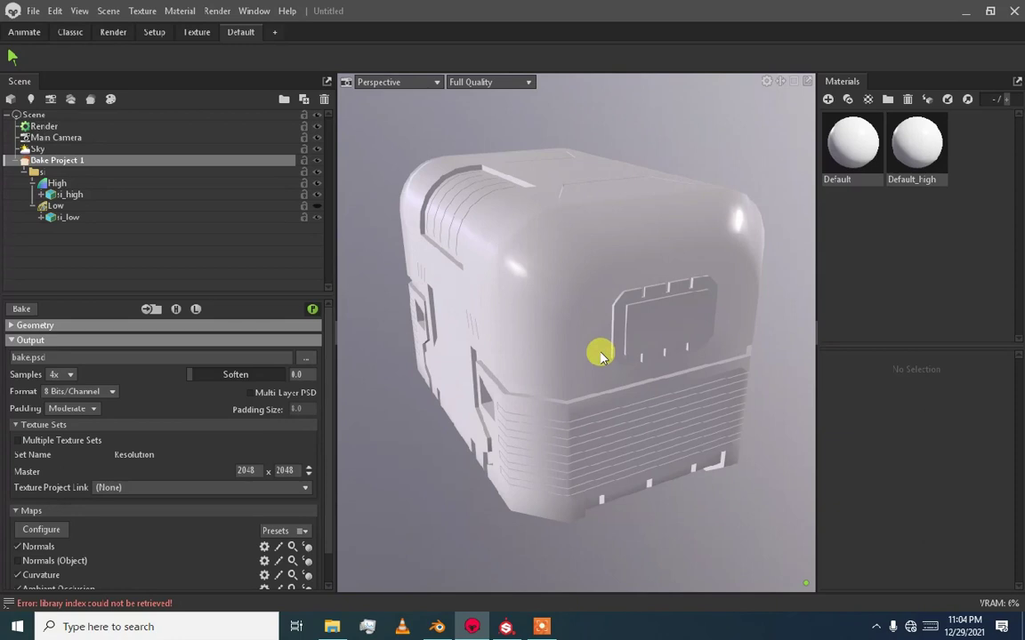
{"action": "key", "text": "ctrl+b"}
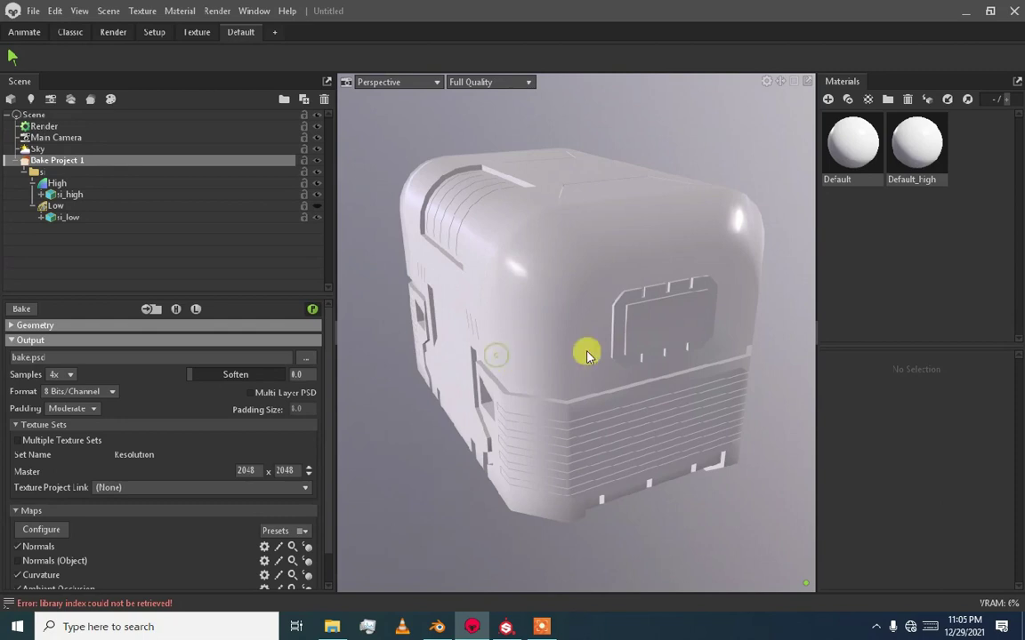
{"action": "left_click", "coordinate": [536, 335]}
{"action": "left_click_drag", "start_coordinate": [533, 336], "coordinate": [672, 336]}
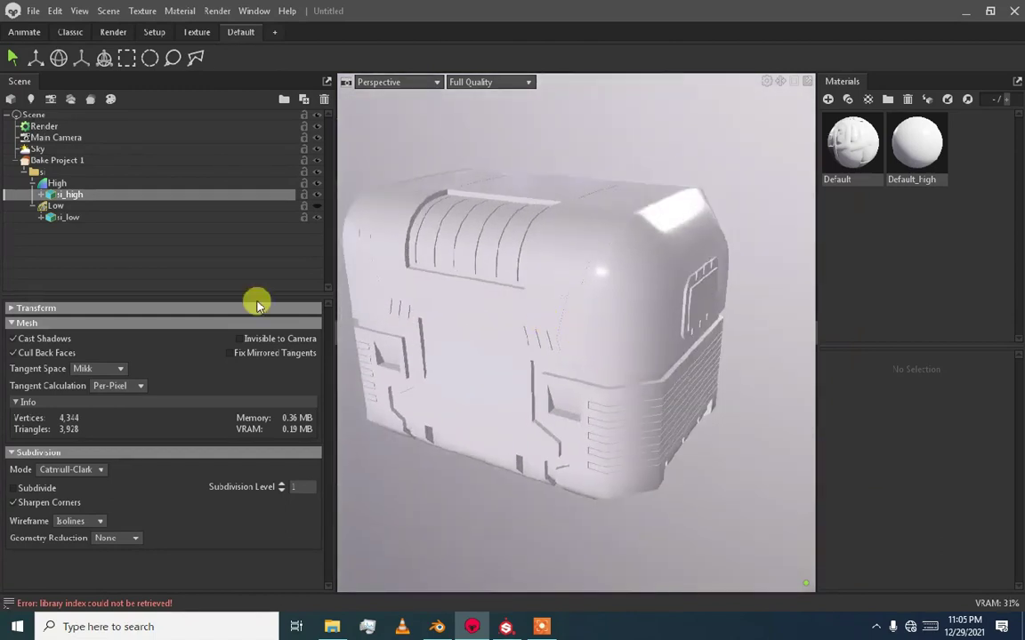
Step: Reselect Bake Project 1, hide its high-poly objects and show the low-poly objects with the baked maps
{"action": "left_click", "coordinate": [59, 161]}
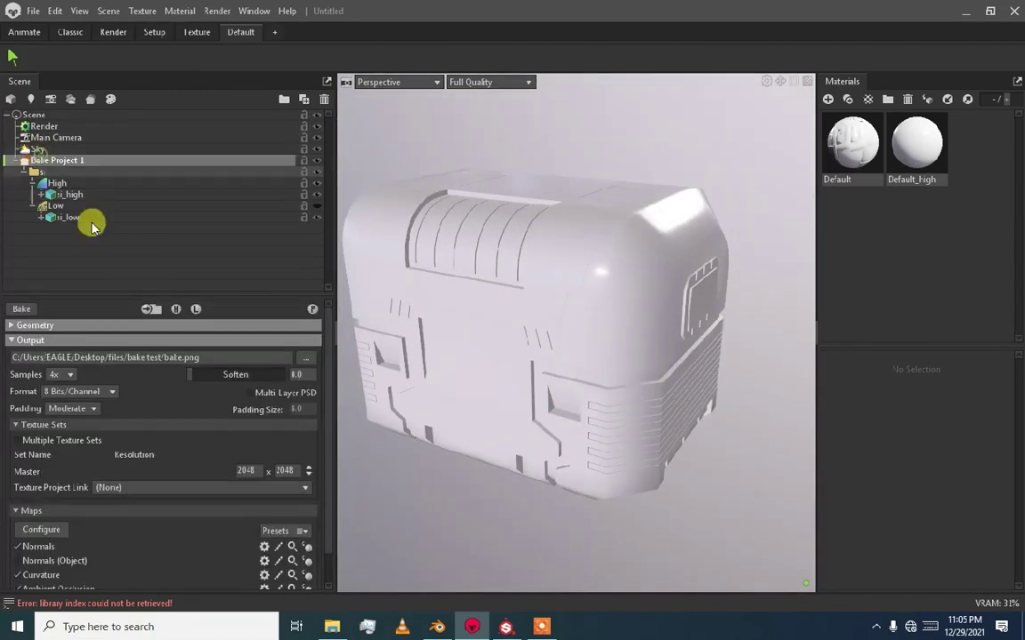
{"action": "left_click", "coordinate": [181, 311]}
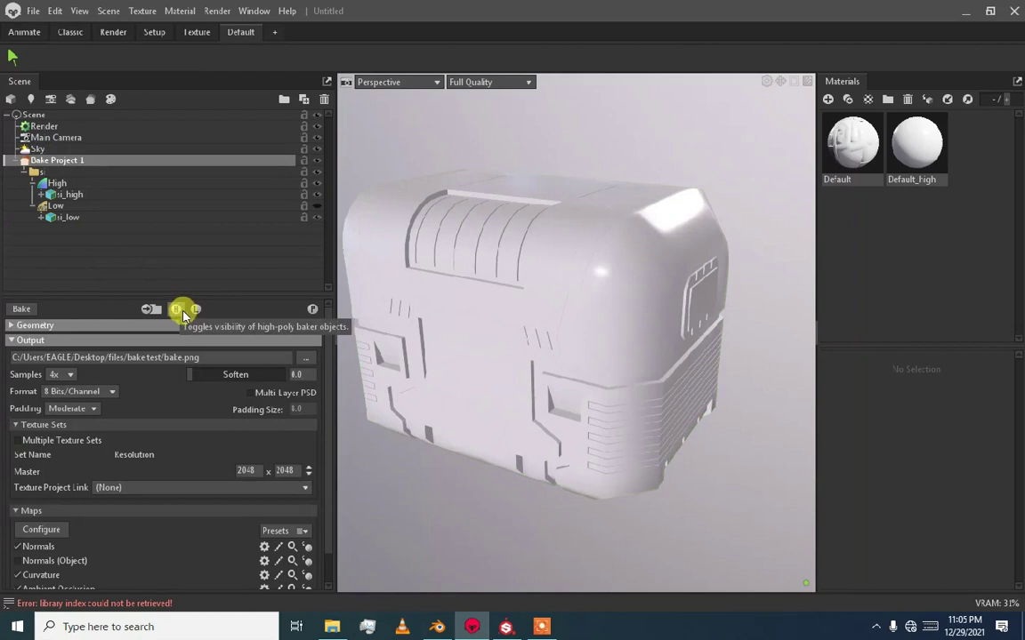
{"action": "left_click", "coordinate": [195, 312]}
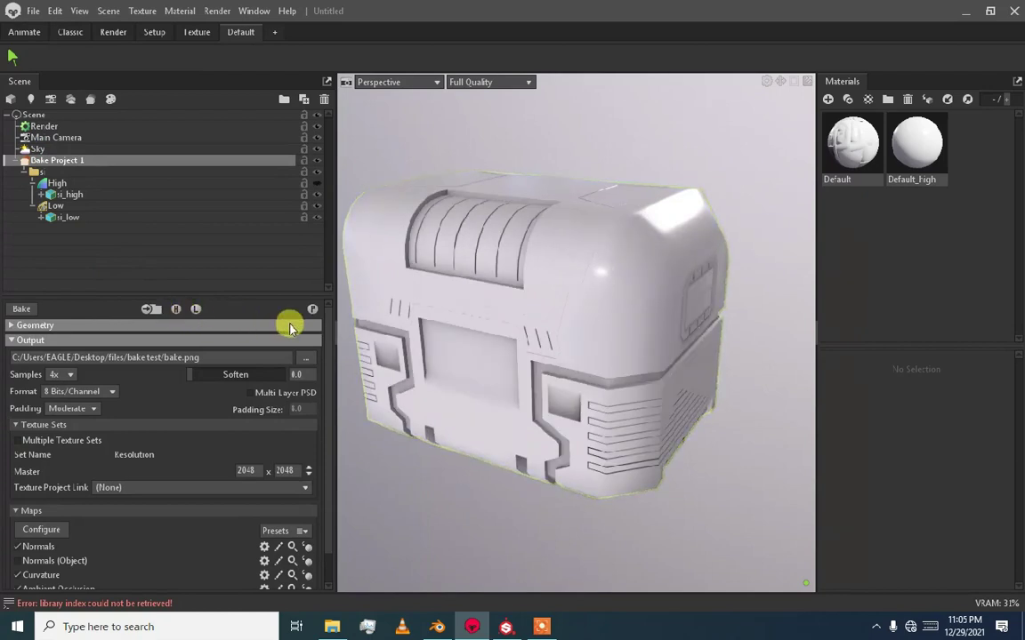
Step: Compare the high-poly box with the baked low-poly box by toggling their visibility, and inspect the low-poly details up close
{"action": "left_click", "coordinate": [176, 312]}
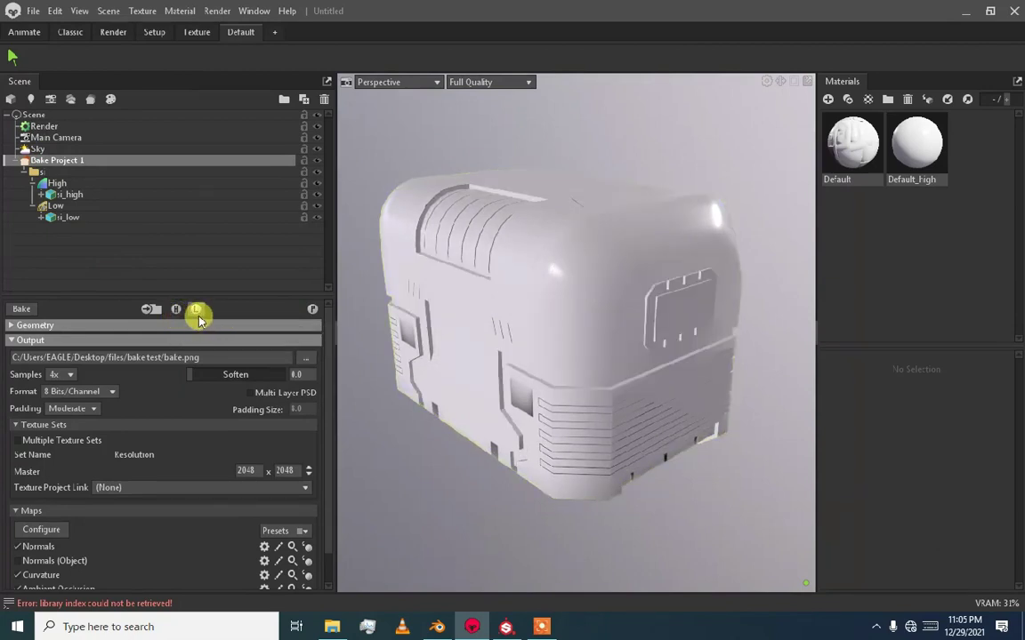
{"action": "left_click", "coordinate": [197, 310]}
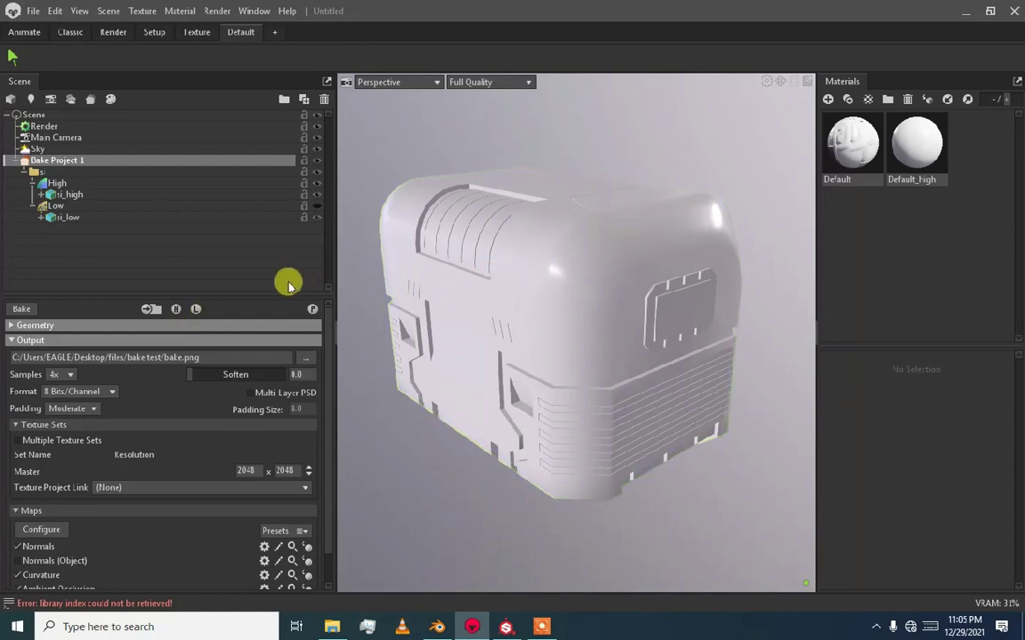
{"action": "left_click", "coordinate": [177, 310]}
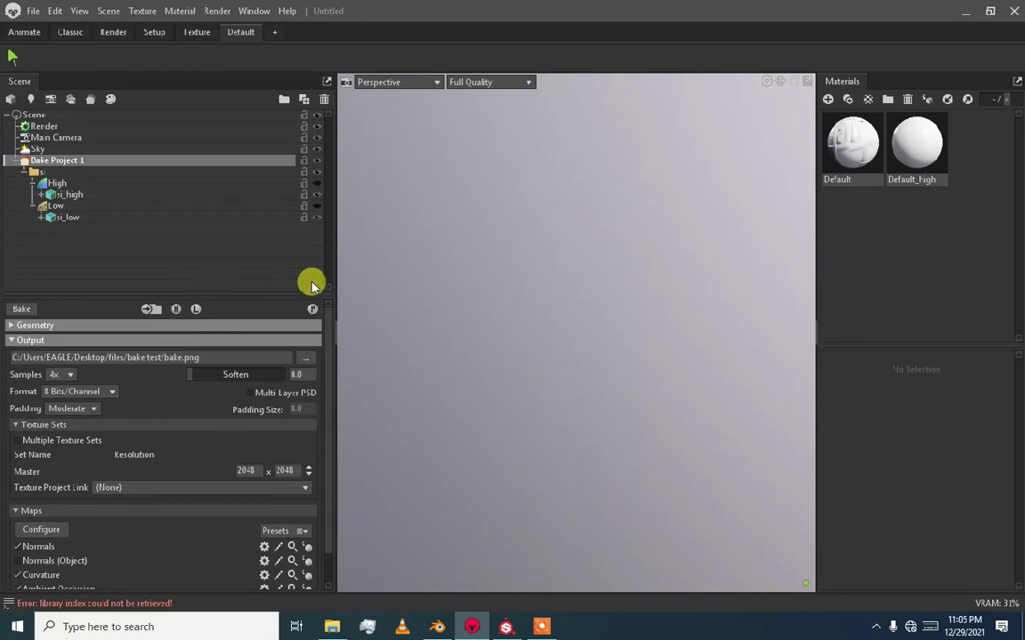
{"action": "left_click", "coordinate": [197, 309]}
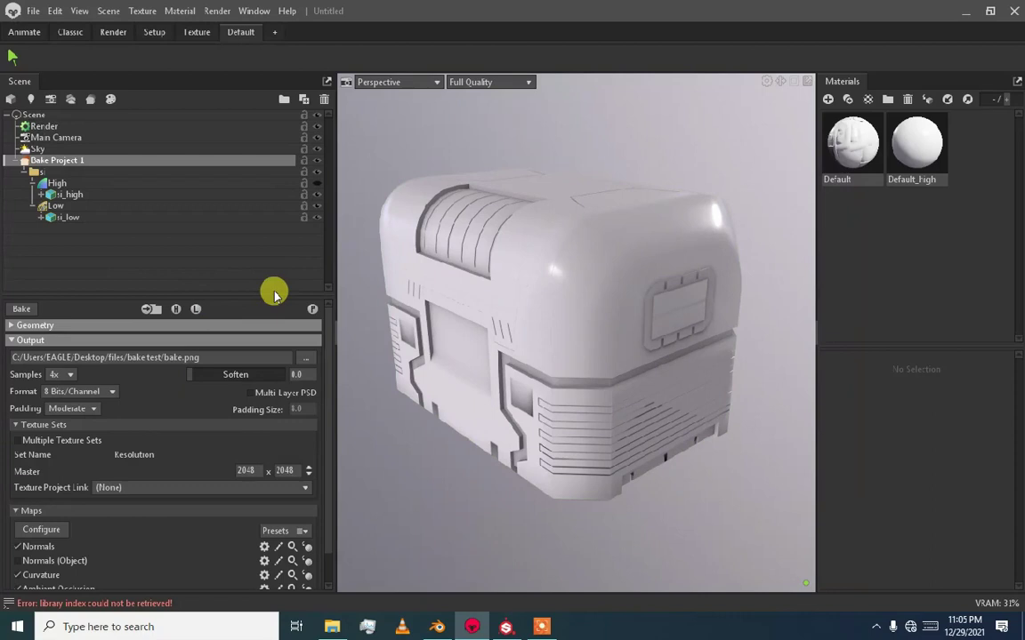
{"action": "left_click", "coordinate": [485, 290]}
{"action": "left_click_drag", "start_coordinate": [495, 295], "coordinate": [488, 378]}
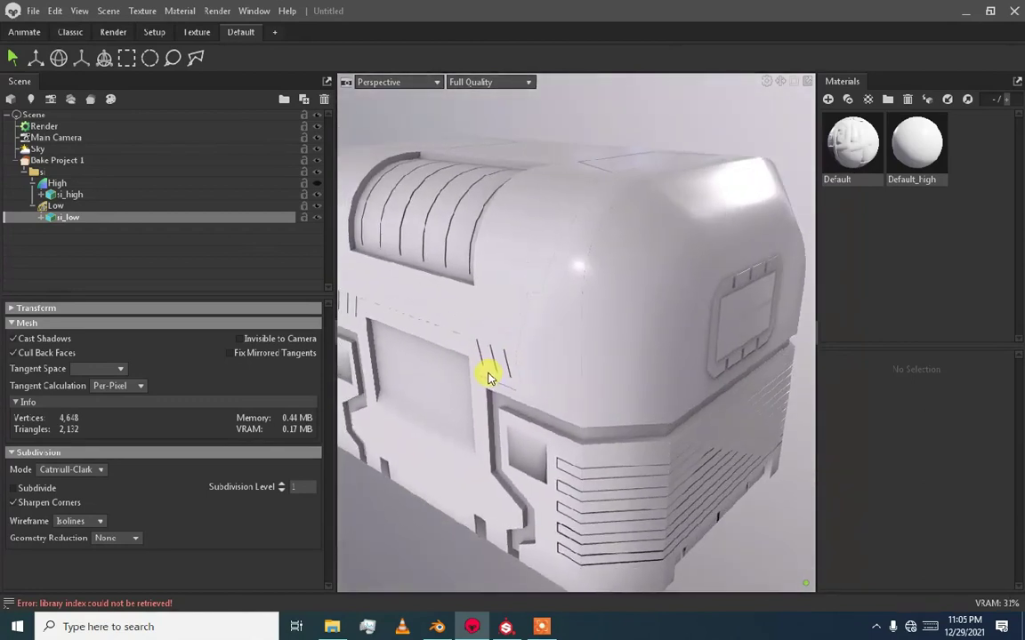
Step: Switch to File Explorer and check the baked map images in the Desktop files/bake test folder
{"action": "left_click", "coordinate": [332, 626]}
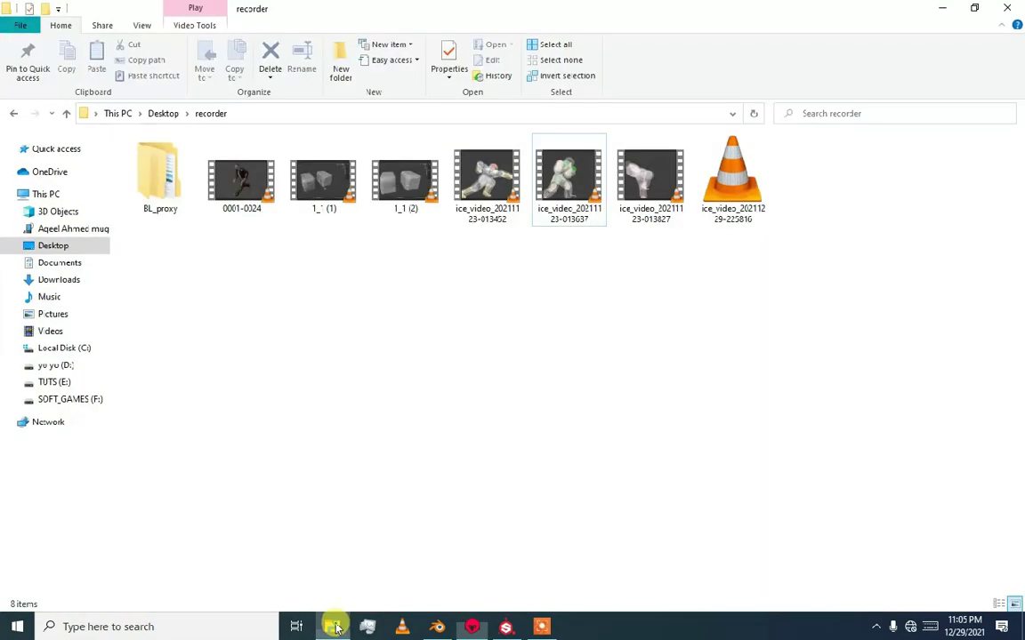
{"action": "left_click", "coordinate": [69, 264]}
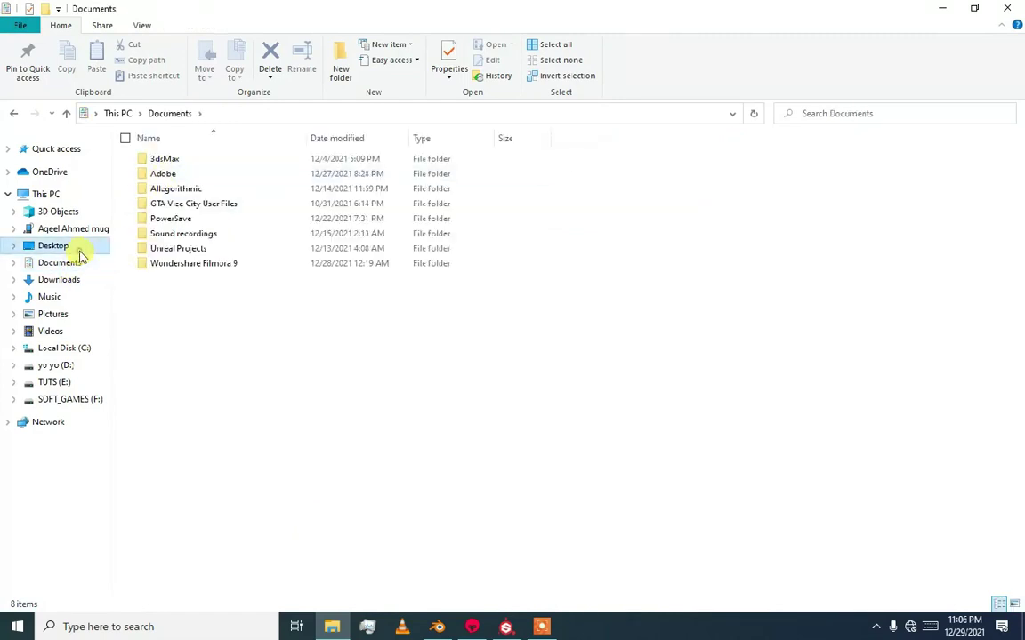
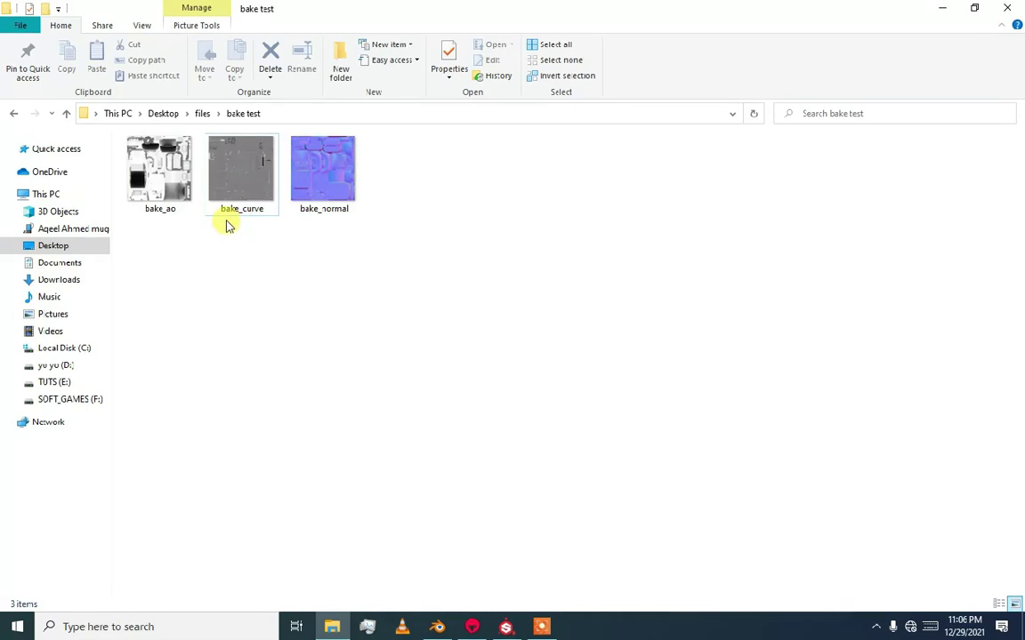
{"action": "left_click_drag", "start_coordinate": [356, 292], "coordinate": [182, 200]}
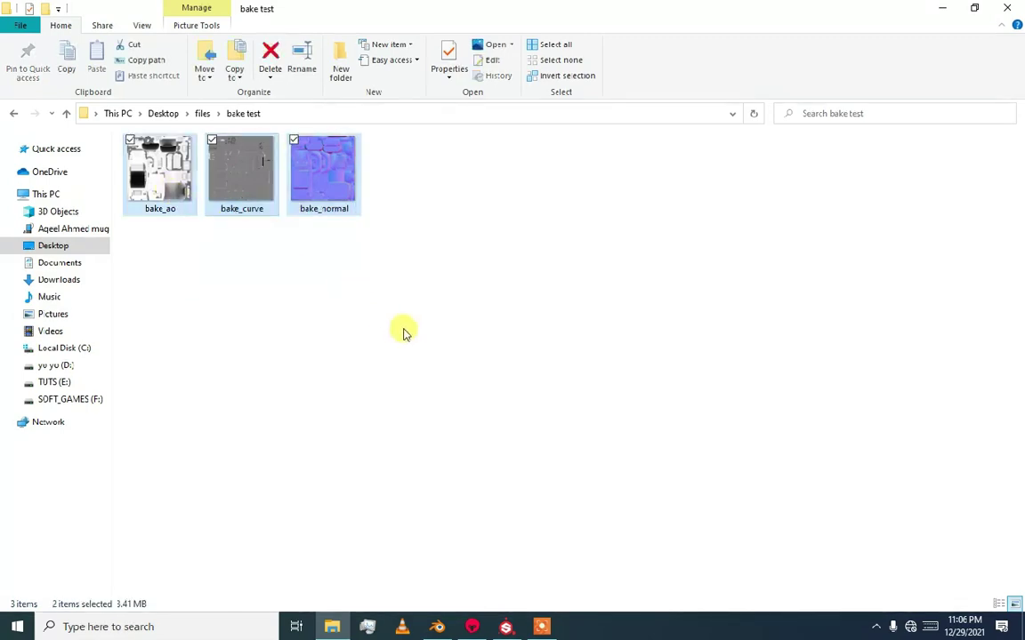
{"action": "left_click", "coordinate": [402, 332]}
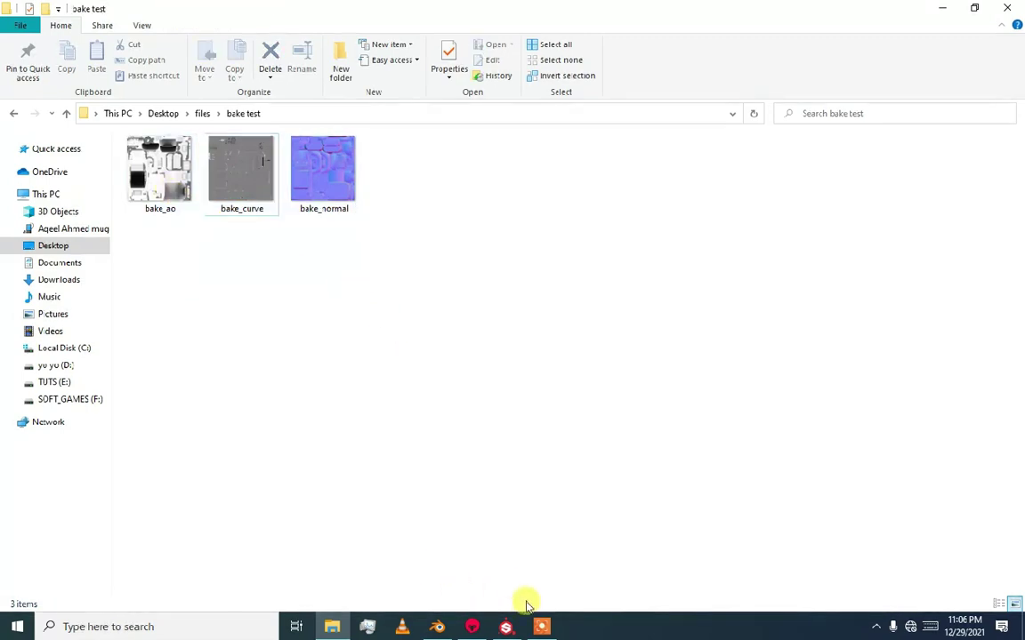
Step: Switch to Substance Painter and start a new project using the si_low mesh from the files folder
{"action": "left_click", "coordinate": [470, 626]}
{"action": "left_click", "coordinate": [11, 24]}
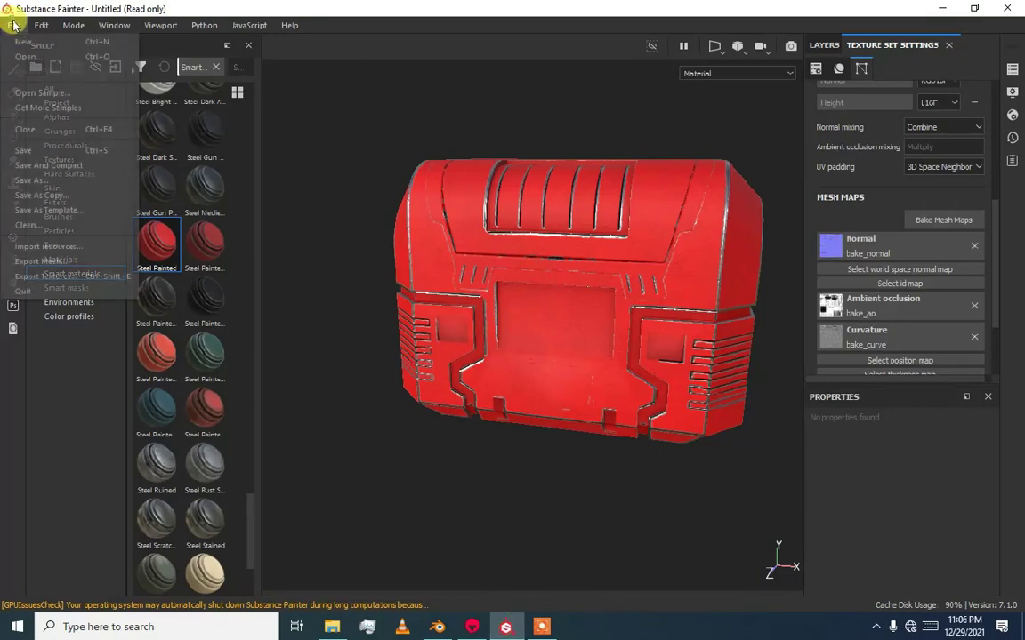
{"action": "left_click", "coordinate": [18, 38]}
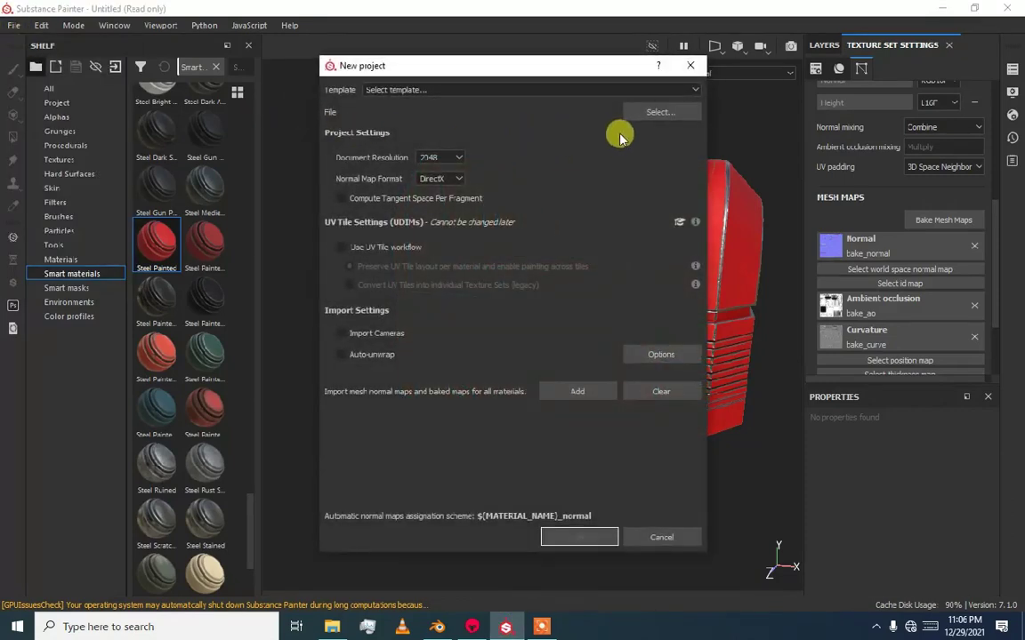
{"action": "left_click", "coordinate": [660, 110]}
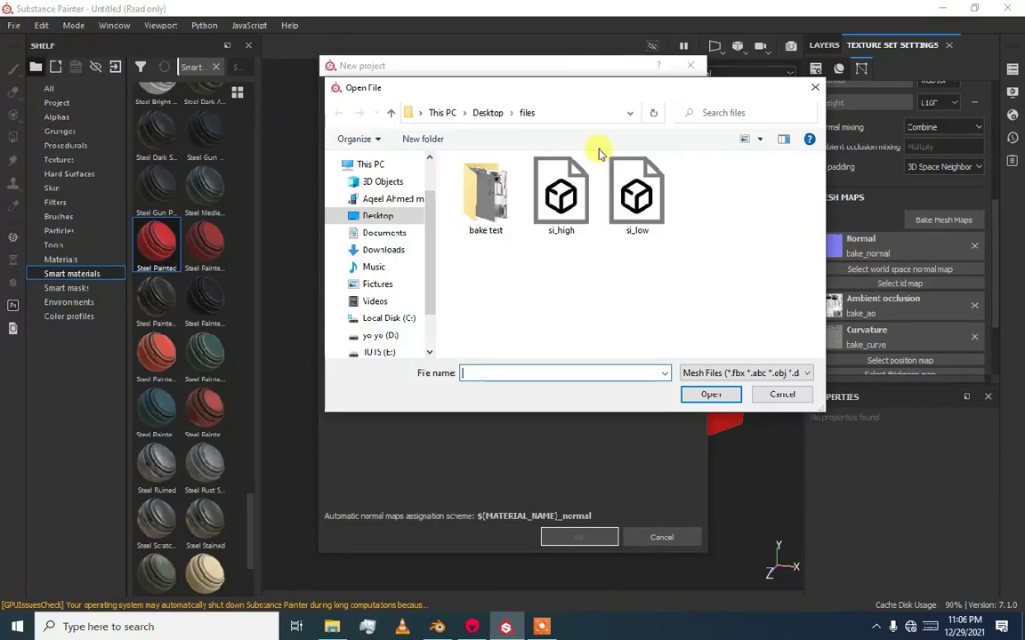
{"action": "double_click", "coordinate": [492, 183]}
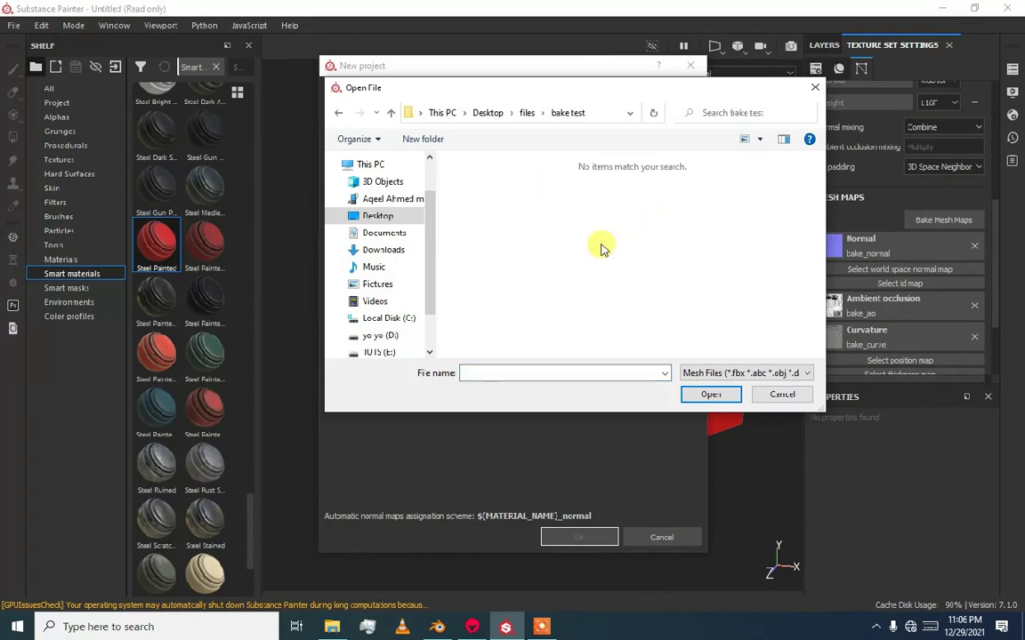
{"action": "left_click", "coordinate": [391, 111]}
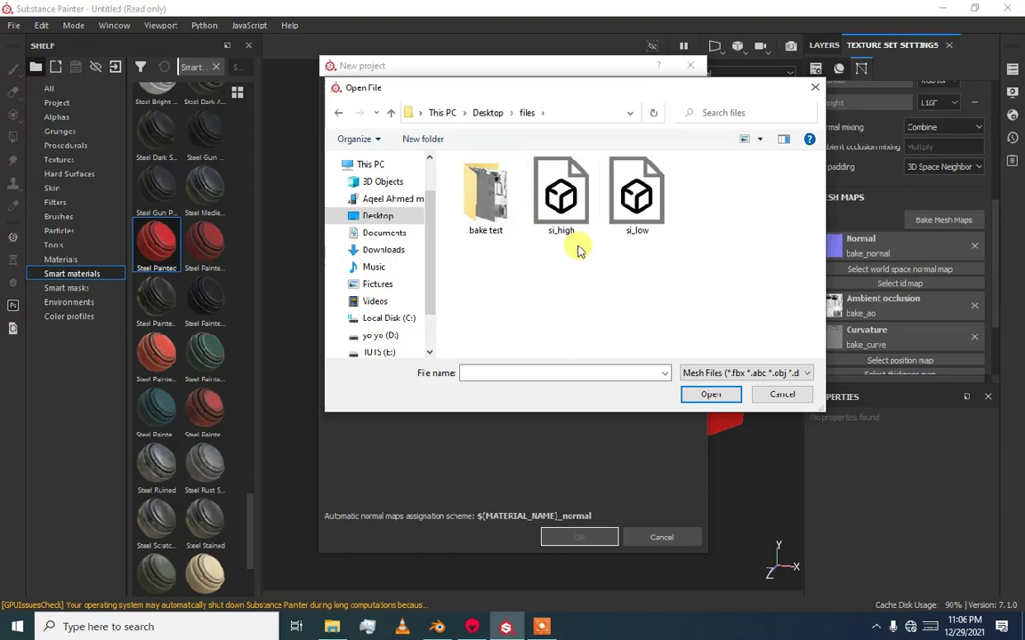
{"action": "double_click", "coordinate": [650, 234]}
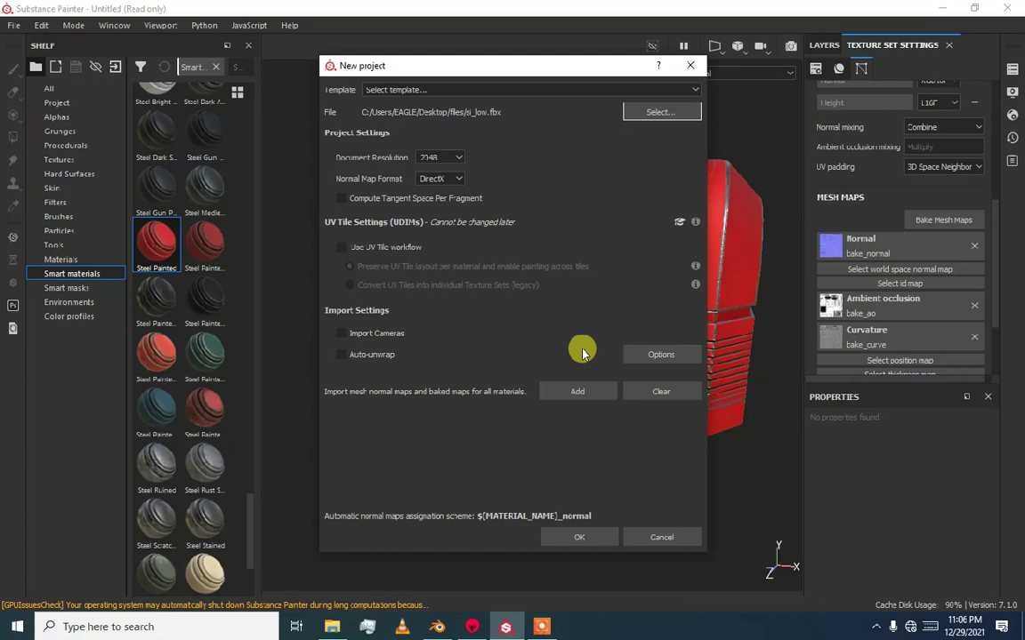
Step: Add the bake_ao, bake_curve and bake_normal images from the bake test folder to the new project's imported maps
{"action": "left_click", "coordinate": [576, 390]}
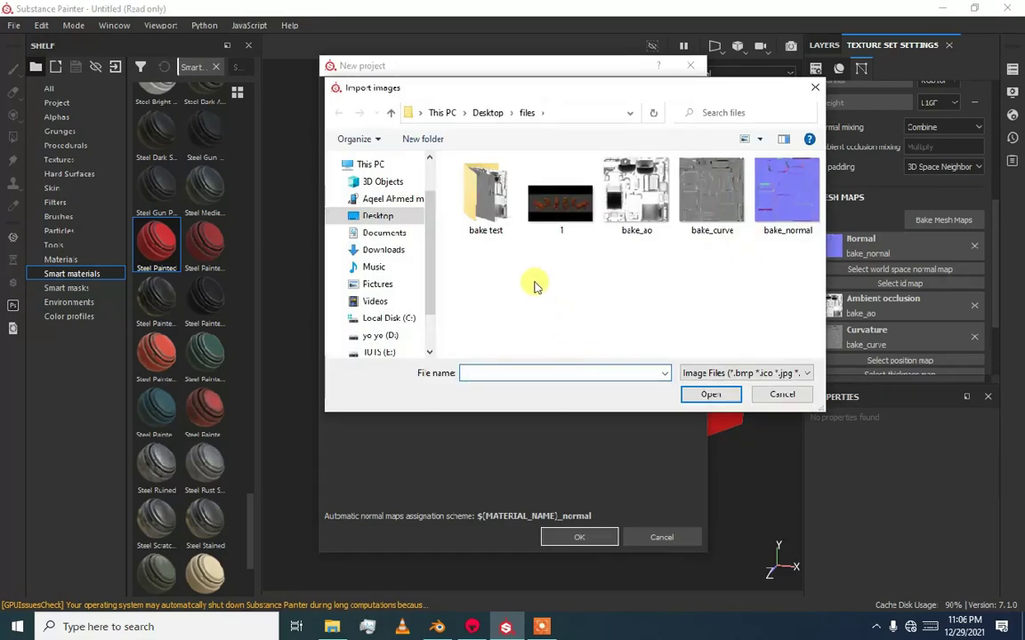
{"action": "double_click", "coordinate": [487, 213]}
{"action": "left_click_drag", "start_coordinate": [680, 292], "coordinate": [454, 196]}
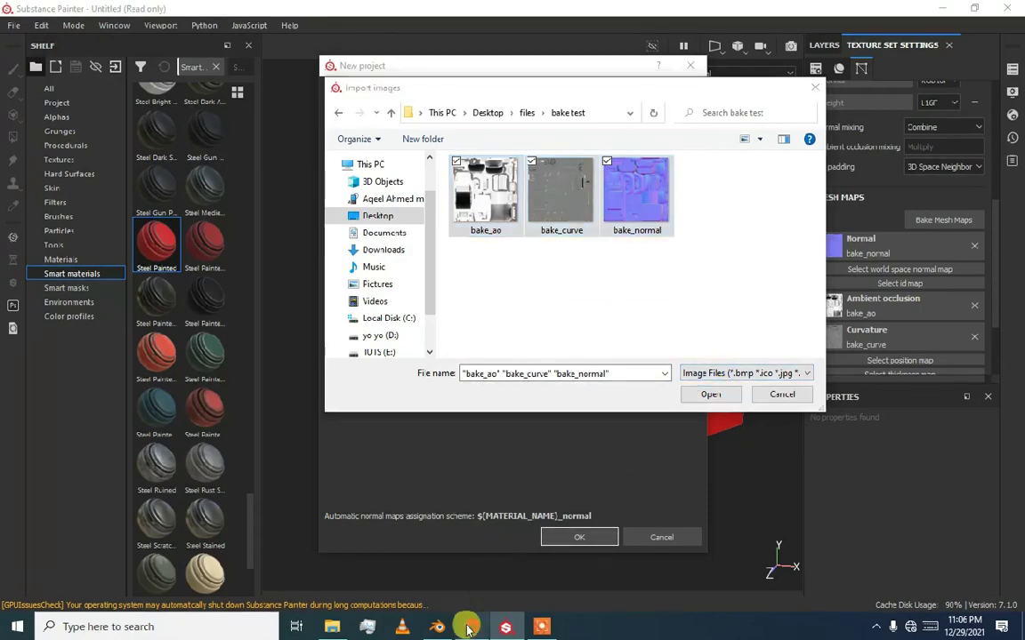
{"action": "key", "text": "alt+Tab"}
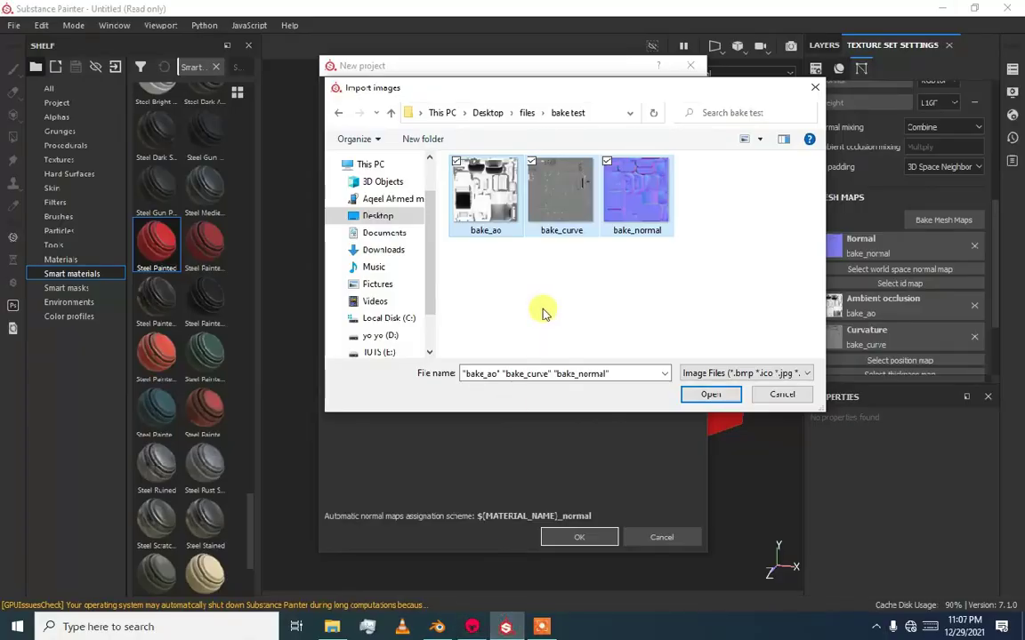
{"action": "left_click", "coordinate": [709, 395]}
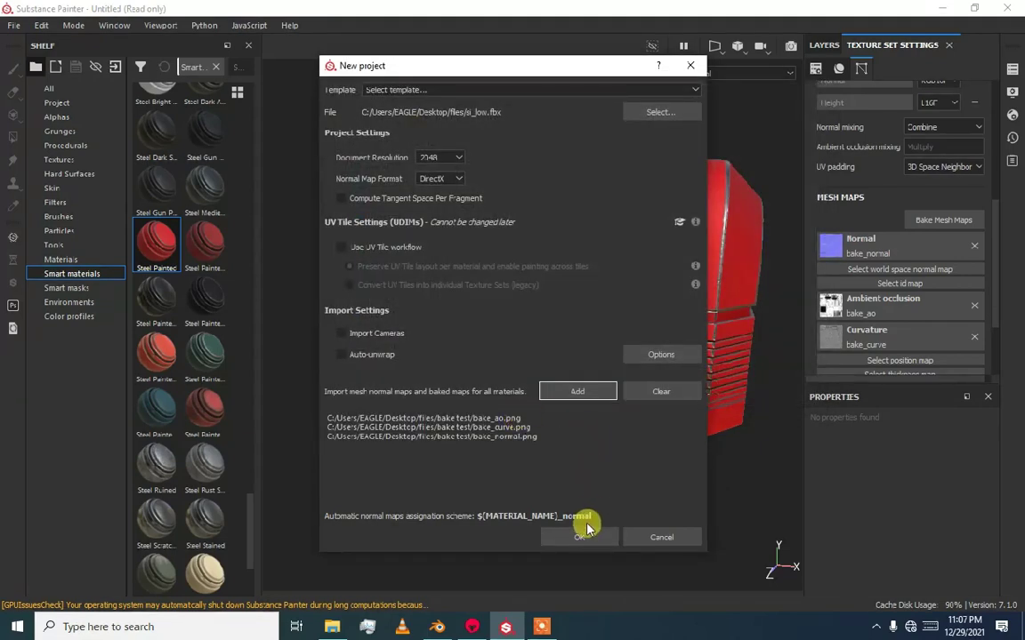
Step: Create the new project from si_low and the three baked maps, discarding the changes to the current project, and view the box
{"action": "left_click", "coordinate": [583, 537]}
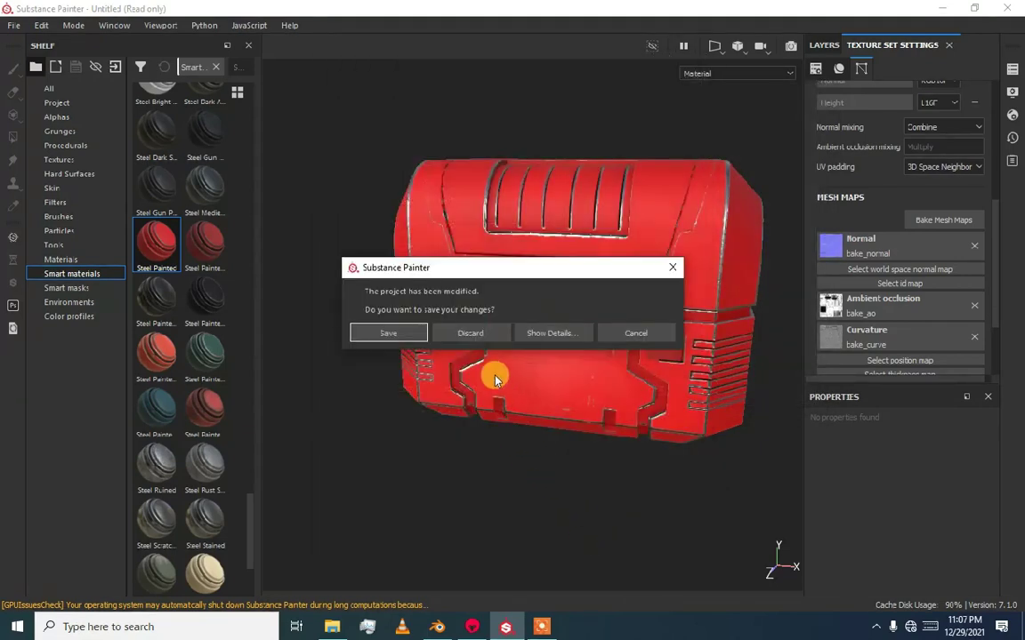
{"action": "left_click", "coordinate": [474, 334]}
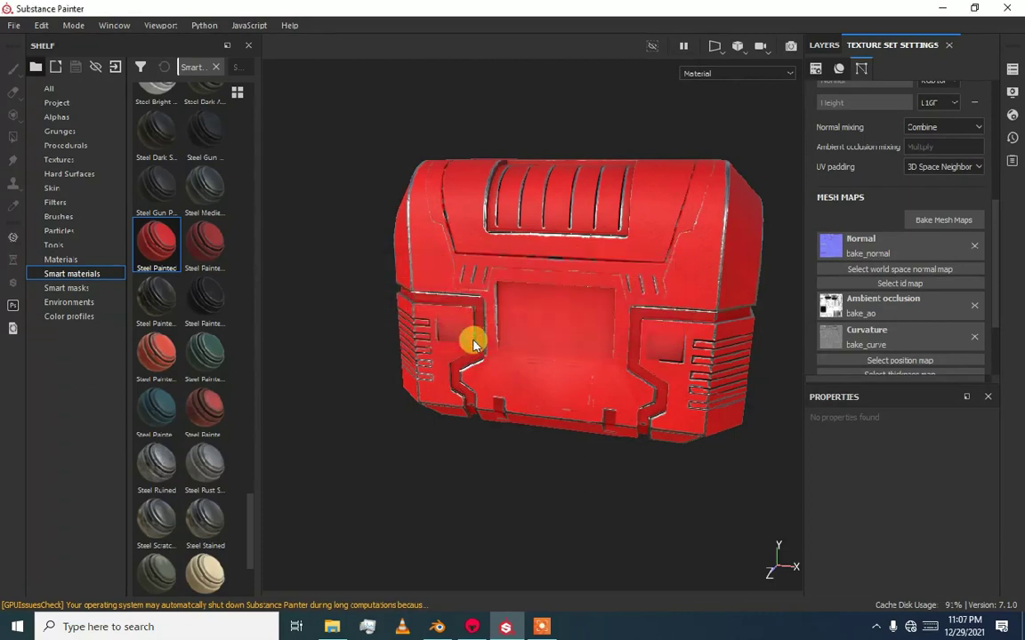
{"action": "scroll", "coordinate": [480, 338], "scroll_direction": "down", "scroll_amount": 5}
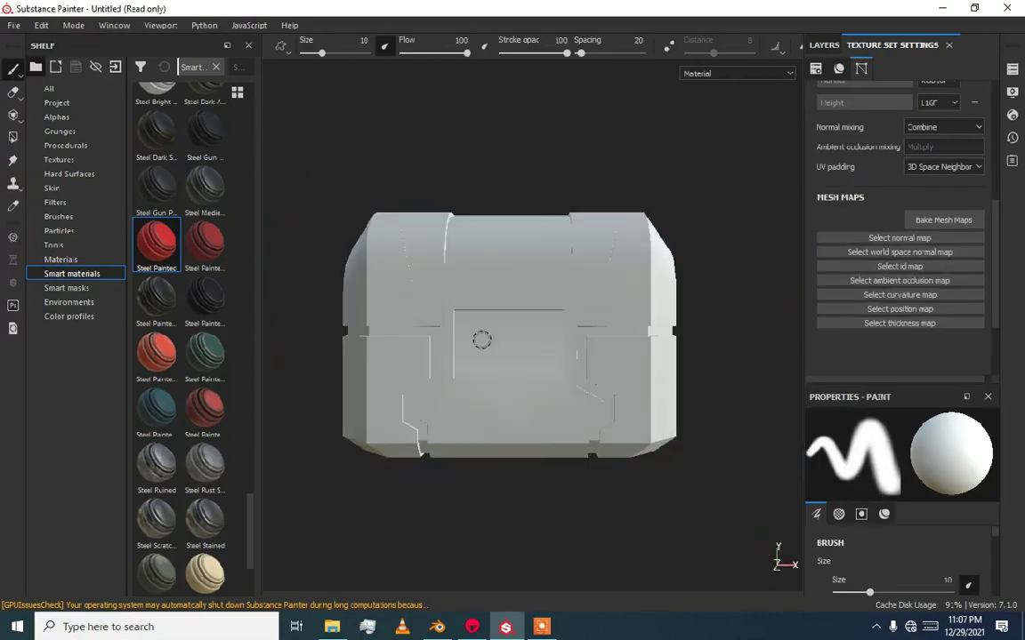
{"action": "left_click_drag", "start_coordinate": [536, 325], "coordinate": [444, 338], "text": "alt"}
{"action": "scroll", "coordinate": [590, 317], "scroll_direction": "up", "scroll_amount": 5}
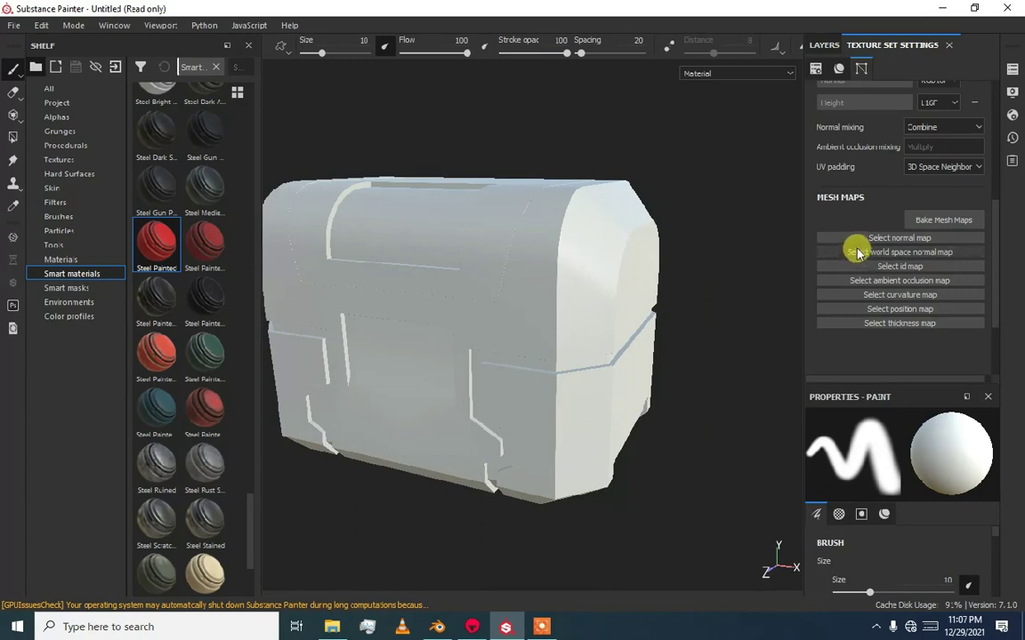
Step: Assign bake_normal as the normal map, bake_ao as the ambient occlusion map and bake_curve as the curvature map in the mesh maps
{"action": "left_click", "coordinate": [822, 45]}
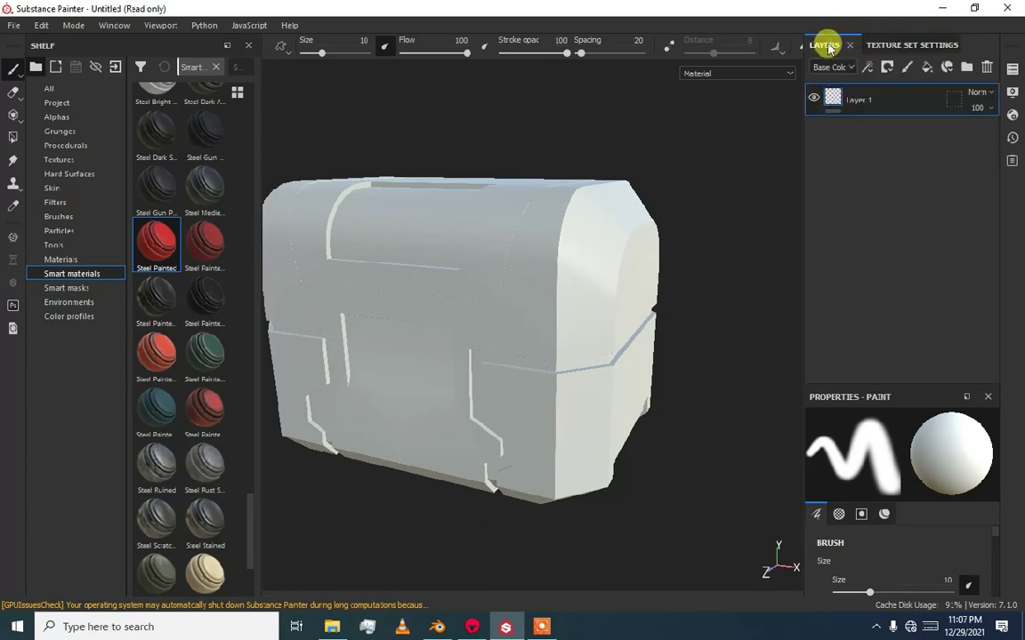
{"action": "left_click", "coordinate": [880, 45]}
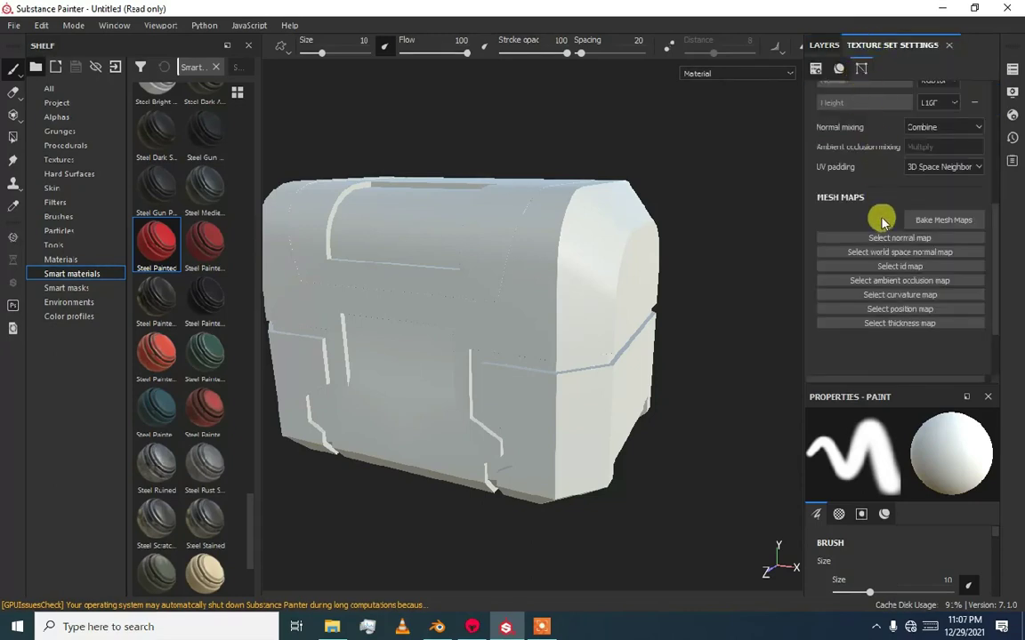
{"action": "left_click", "coordinate": [869, 237]}
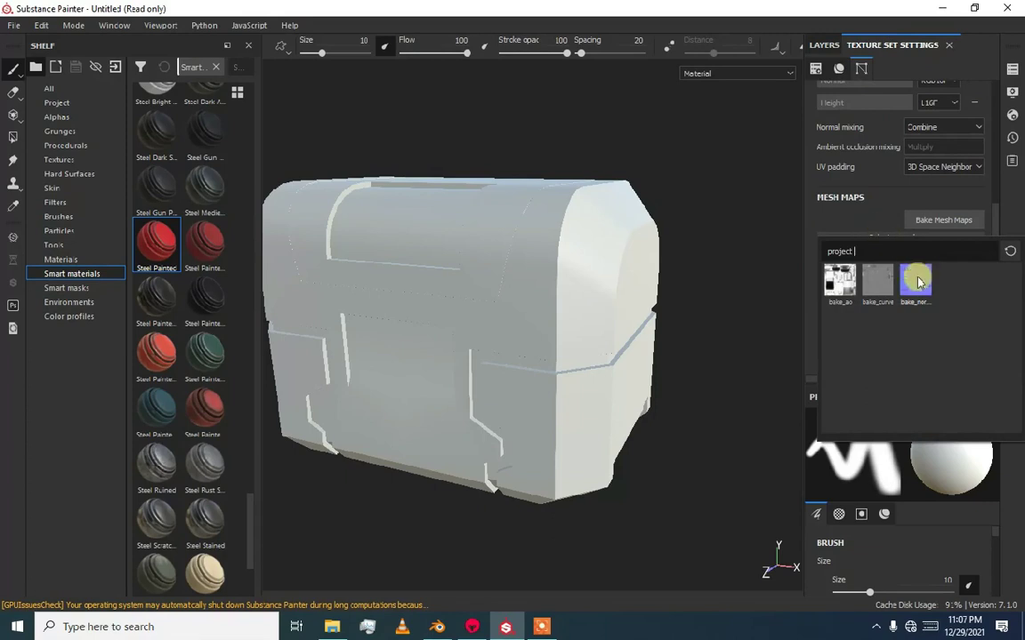
{"action": "left_click", "coordinate": [918, 282]}
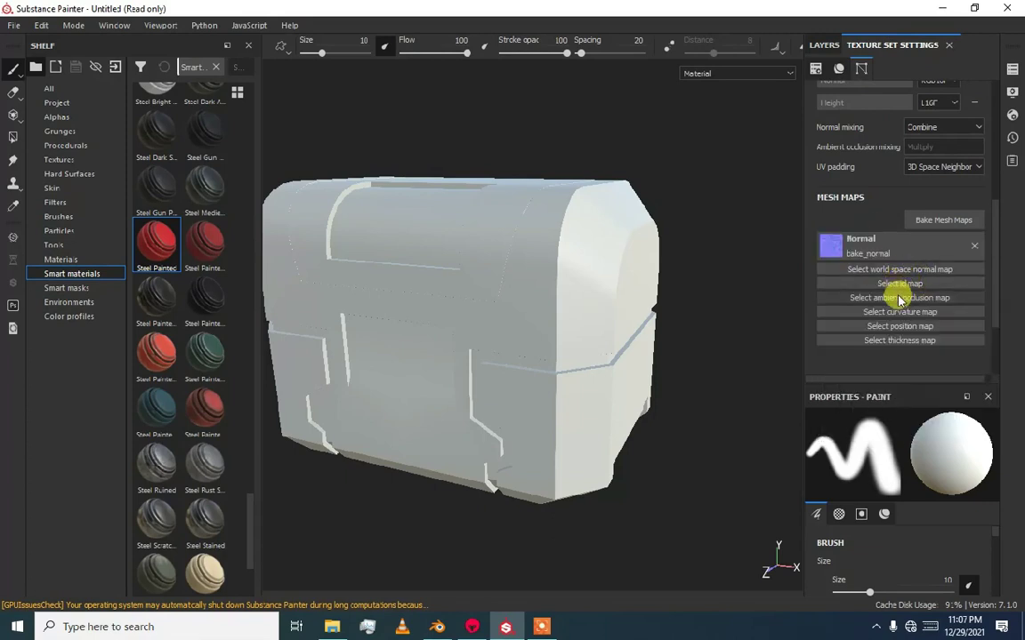
{"action": "left_click", "coordinate": [899, 298]}
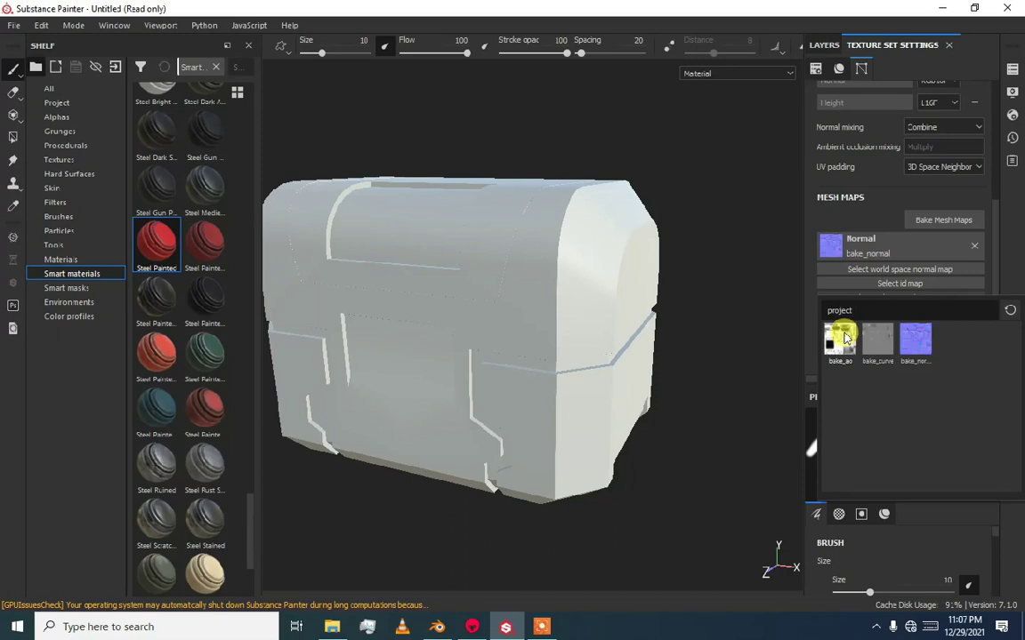
{"action": "left_click", "coordinate": [843, 365]}
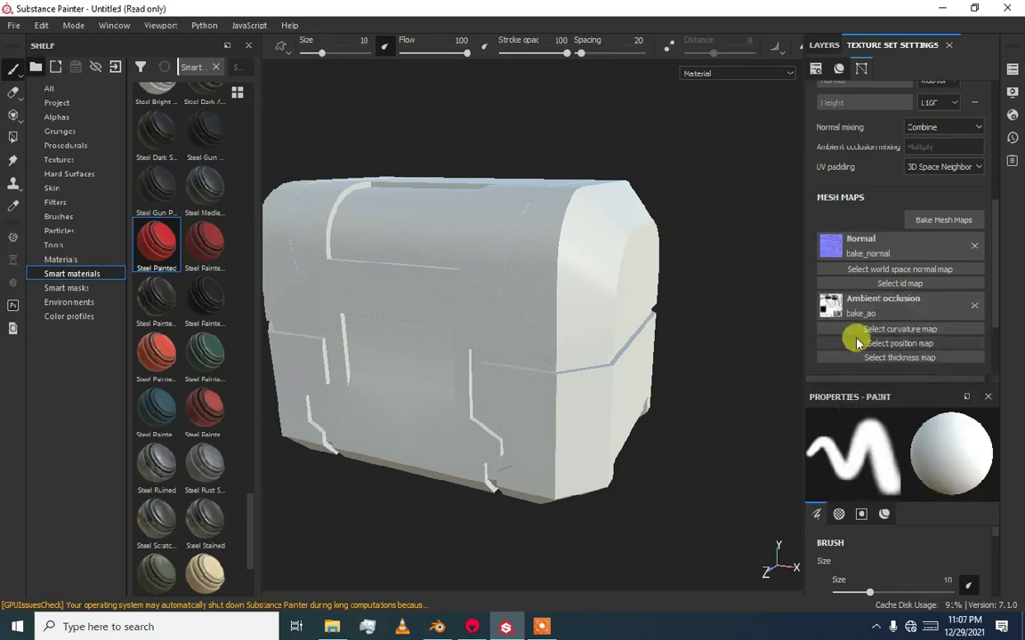
{"action": "left_click", "coordinate": [887, 331]}
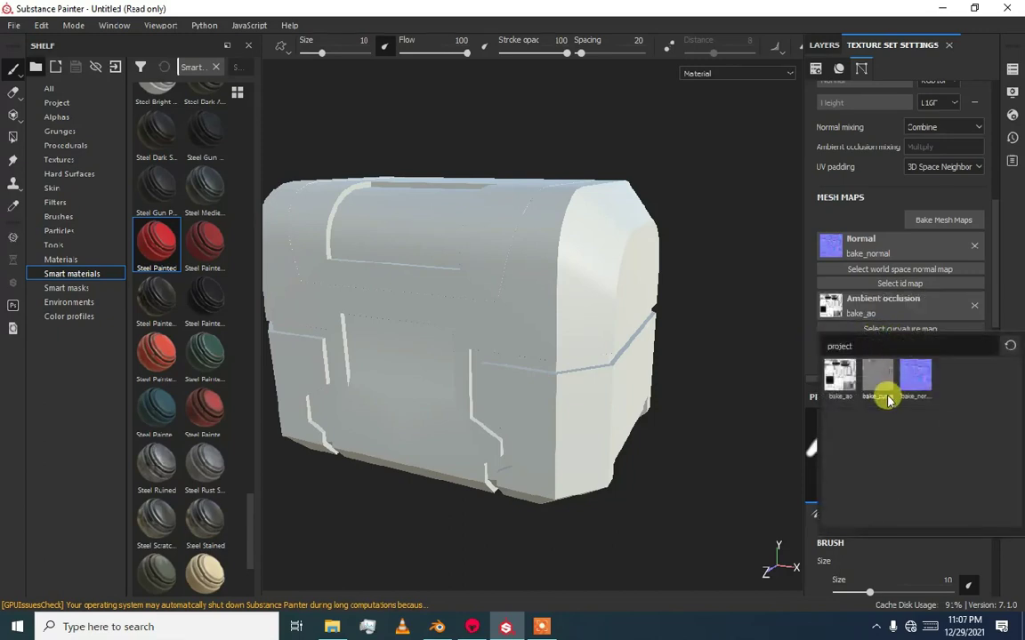
{"action": "left_click", "coordinate": [886, 400]}
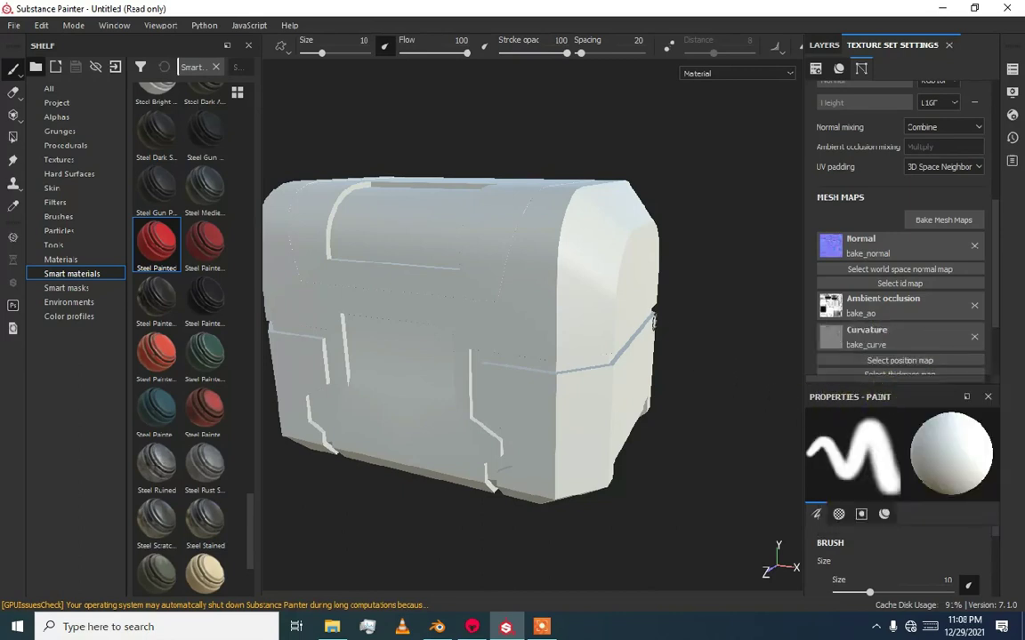
Step: Inspect the baked details on the low-poly box from all sides, including the vents, side panel and lower recesses
{"action": "left_click_drag", "start_coordinate": [632, 313], "coordinate": [588, 315], "text": "alt"}
{"action": "scroll", "coordinate": [376, 299], "scroll_direction": "up", "scroll_amount": 3}
{"action": "left_click_drag", "start_coordinate": [375, 301], "coordinate": [426, 285], "text": "alt"}
{"action": "scroll", "coordinate": [534, 338], "scroll_direction": "up", "scroll_amount": 2}
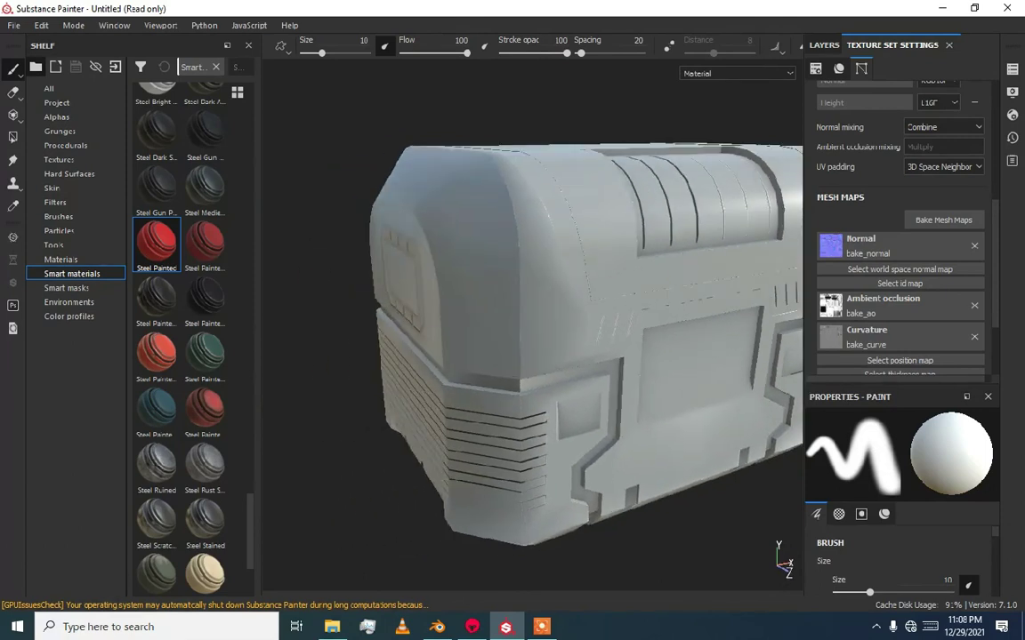
{"action": "scroll", "coordinate": [561, 269], "scroll_direction": "down", "scroll_amount": 2}
{"action": "left_click_drag", "start_coordinate": [561, 269], "coordinate": [401, 243], "text": "alt"}
{"action": "scroll", "coordinate": [572, 268], "scroll_direction": "down", "scroll_amount": 2}
{"action": "mouse_move", "coordinate": [458, 174]}
{"action": "left_mouse_down", "text": "alt"}
{"action": "mouse_move", "coordinate": [439, 133]}
{"action": "mouse_move", "coordinate": [444, 76]}
{"action": "mouse_move", "coordinate": [393, 51]}
{"action": "mouse_move", "coordinate": [403, 43]}
{"action": "left_mouse_up", "text": "alt"}
{"action": "left_click_drag", "start_coordinate": [641, 287], "coordinate": [542, 295], "text": "alt"}
{"action": "scroll", "coordinate": [533, 302], "scroll_direction": "up", "scroll_amount": 5}
{"action": "left_click_drag", "start_coordinate": [431, 373], "coordinate": [338, 405], "text": "alt"}
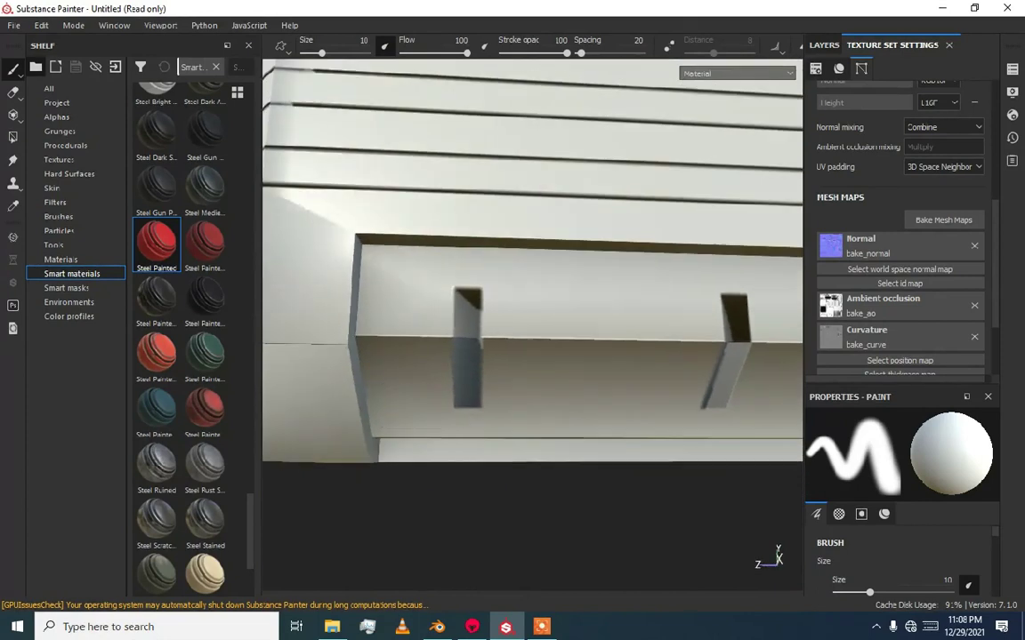
{"action": "scroll", "coordinate": [426, 332], "scroll_direction": "down", "scroll_amount": 5}
{"action": "left_click_drag", "start_coordinate": [426, 332], "coordinate": [240, 382], "text": "alt"}
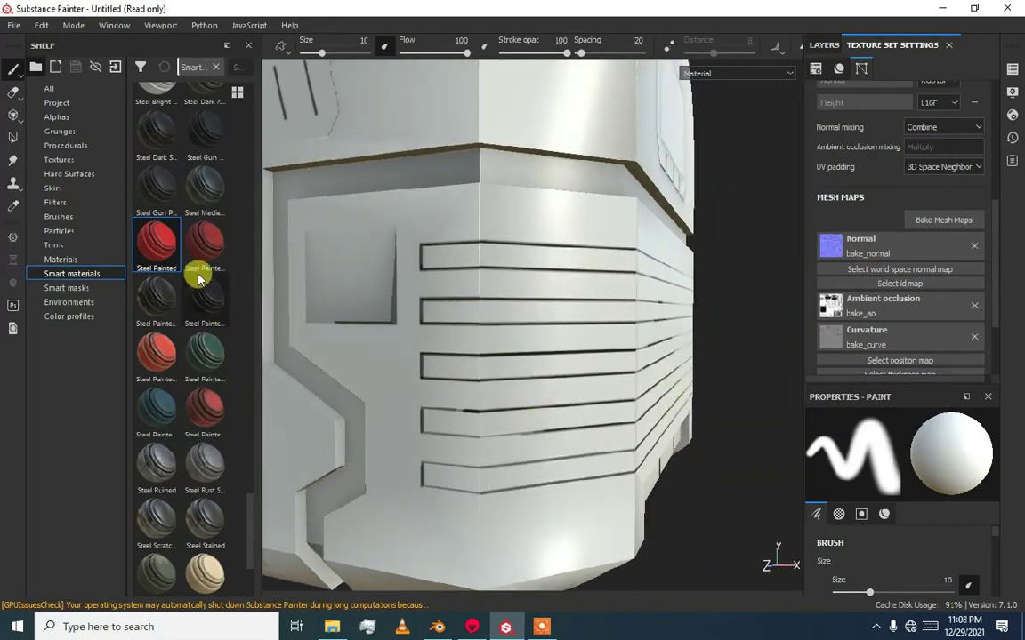
Step: Apply the black painted steel smart material to the box, followed by the orange-red painted steel one
{"action": "left_click_drag", "start_coordinate": [208, 295], "coordinate": [420, 331]}
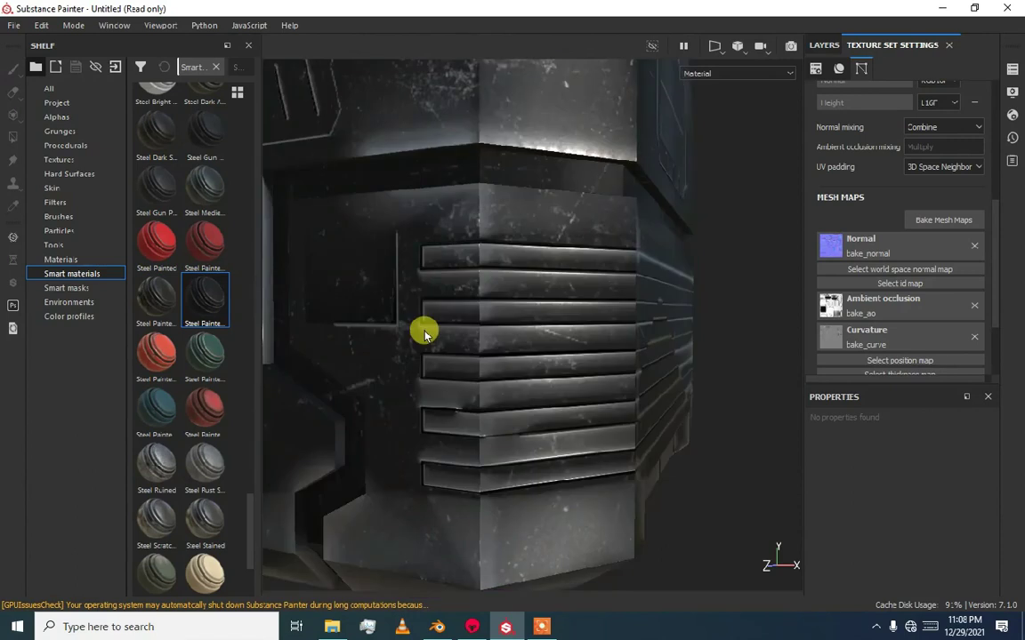
{"action": "mouse_move", "coordinate": [424, 333]}
{"action": "left_mouse_down", "text": "alt"}
{"action": "mouse_move", "coordinate": [487, 340]}
{"action": "mouse_move", "coordinate": [624, 382]}
{"action": "mouse_move", "coordinate": [485, 321]}
{"action": "mouse_move", "coordinate": [492, 382]}
{"action": "mouse_move", "coordinate": [548, 391]}
{"action": "mouse_move", "coordinate": [522, 378]}
{"action": "mouse_move", "coordinate": [426, 366]}
{"action": "mouse_move", "coordinate": [487, 332]}
{"action": "mouse_move", "coordinate": [579, 326]}
{"action": "mouse_move", "coordinate": [658, 306]}
{"action": "mouse_move", "coordinate": [663, 295]}
{"action": "mouse_move", "coordinate": [629, 300]}
{"action": "mouse_move", "coordinate": [631, 313]}
{"action": "mouse_move", "coordinate": [657, 313]}
{"action": "mouse_move", "coordinate": [426, 274]}
{"action": "mouse_move", "coordinate": [572, 217]}
{"action": "mouse_move", "coordinate": [540, 189]}
{"action": "mouse_move", "coordinate": [412, 165]}
{"action": "mouse_move", "coordinate": [393, 192]}
{"action": "mouse_move", "coordinate": [639, 244]}
{"action": "mouse_move", "coordinate": [562, 236]}
{"action": "mouse_move", "coordinate": [431, 267]}
{"action": "mouse_move", "coordinate": [717, 397]}
{"action": "mouse_move", "coordinate": [605, 332]}
{"action": "mouse_move", "coordinate": [528, 313]}
{"action": "mouse_move", "coordinate": [548, 419]}
{"action": "mouse_move", "coordinate": [476, 331]}
{"action": "mouse_move", "coordinate": [442, 329]}
{"action": "left_mouse_up", "text": "alt"}
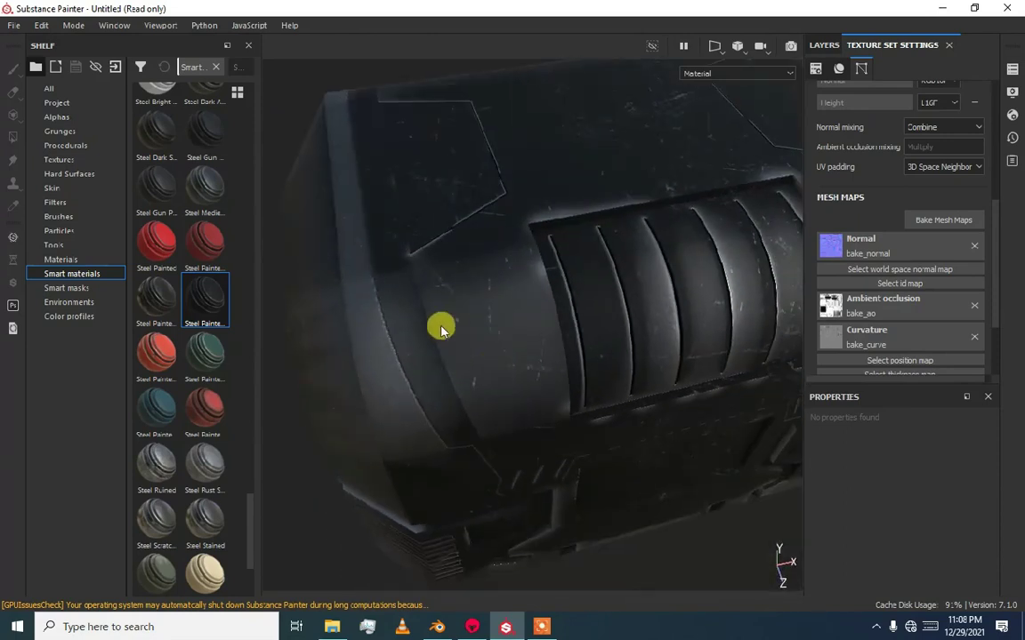
{"action": "left_click_drag", "start_coordinate": [673, 385], "coordinate": [598, 262], "text": "alt"}
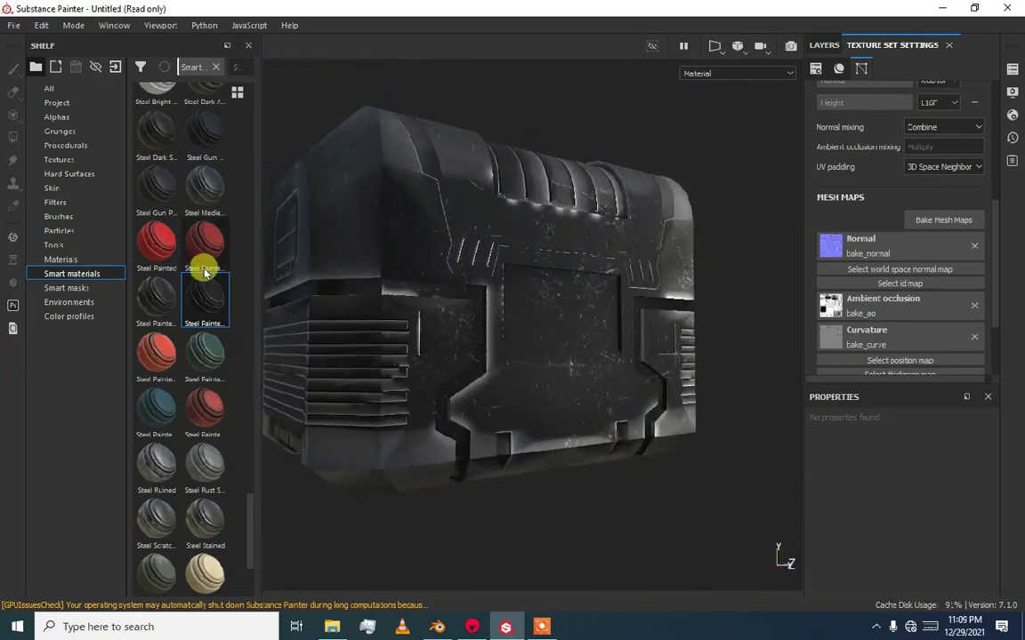
{"action": "left_click_drag", "start_coordinate": [153, 345], "coordinate": [397, 342]}
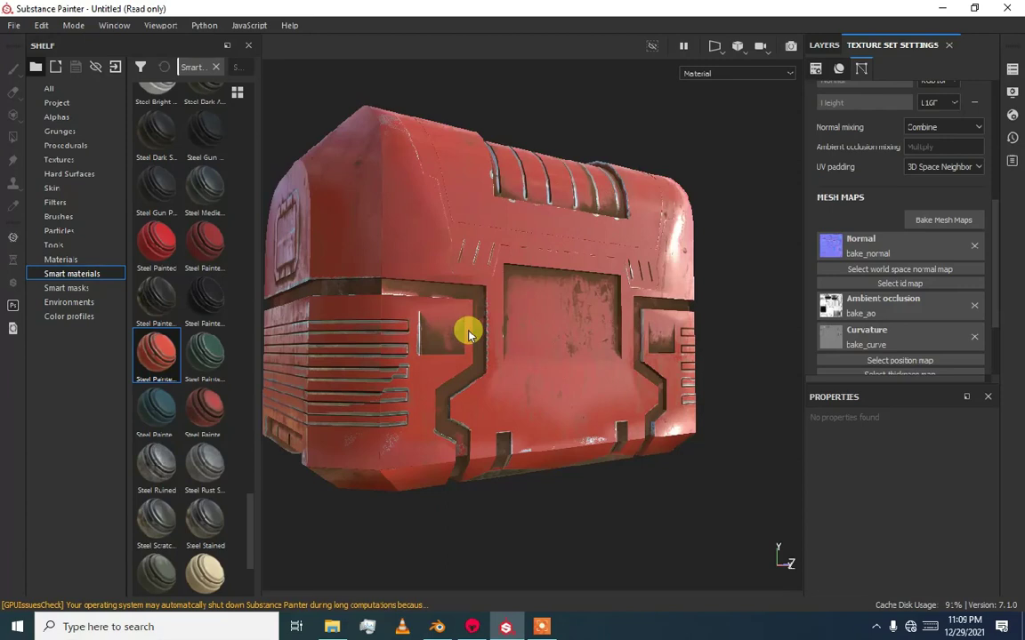
Step: Switch to Blender to identify the si_low and si_high models, and check the bake project in Marmoset Toolbag
{"action": "left_click", "coordinate": [437, 626]}
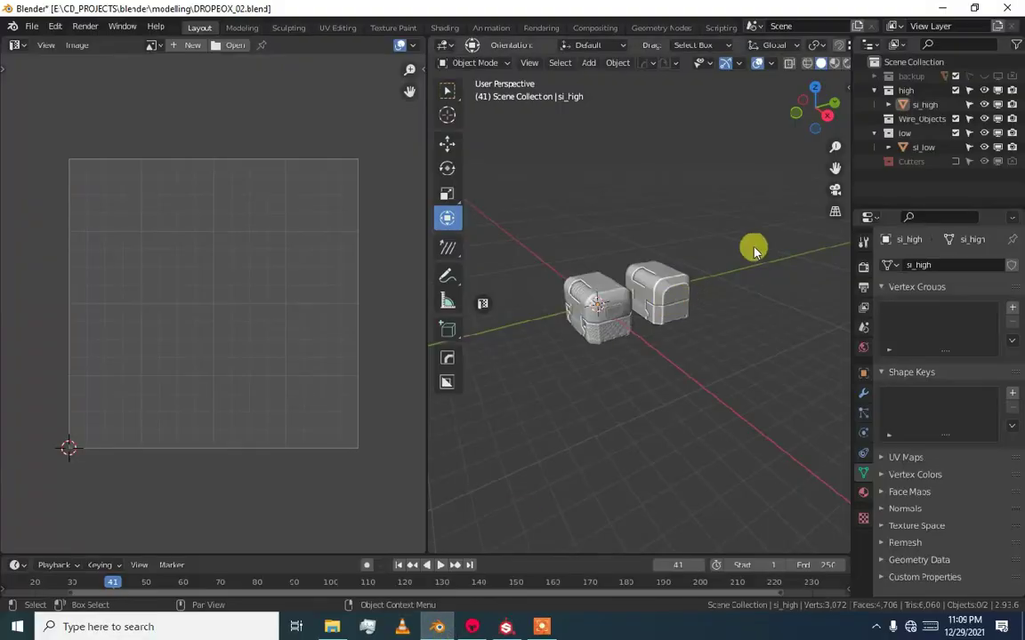
{"action": "left_click", "coordinate": [483, 303]}
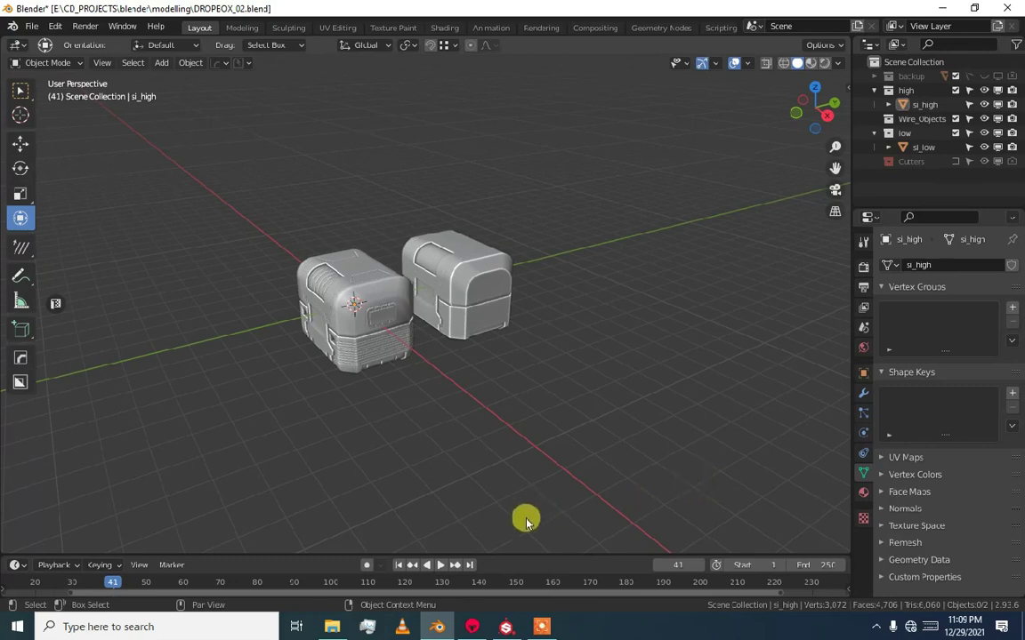
{"action": "left_click", "coordinate": [926, 151]}
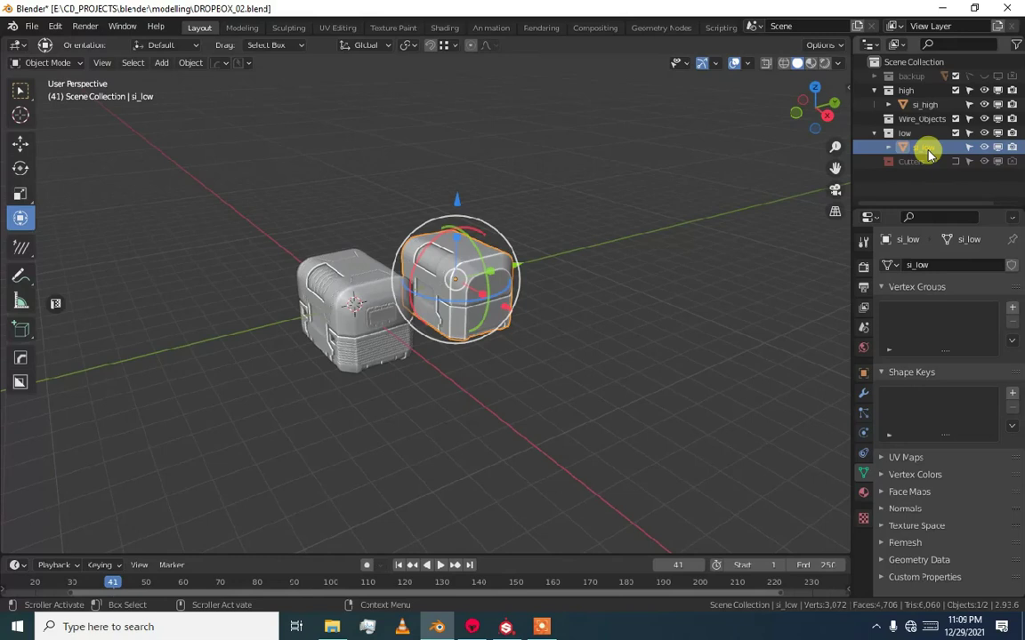
{"action": "left_click", "coordinate": [923, 105]}
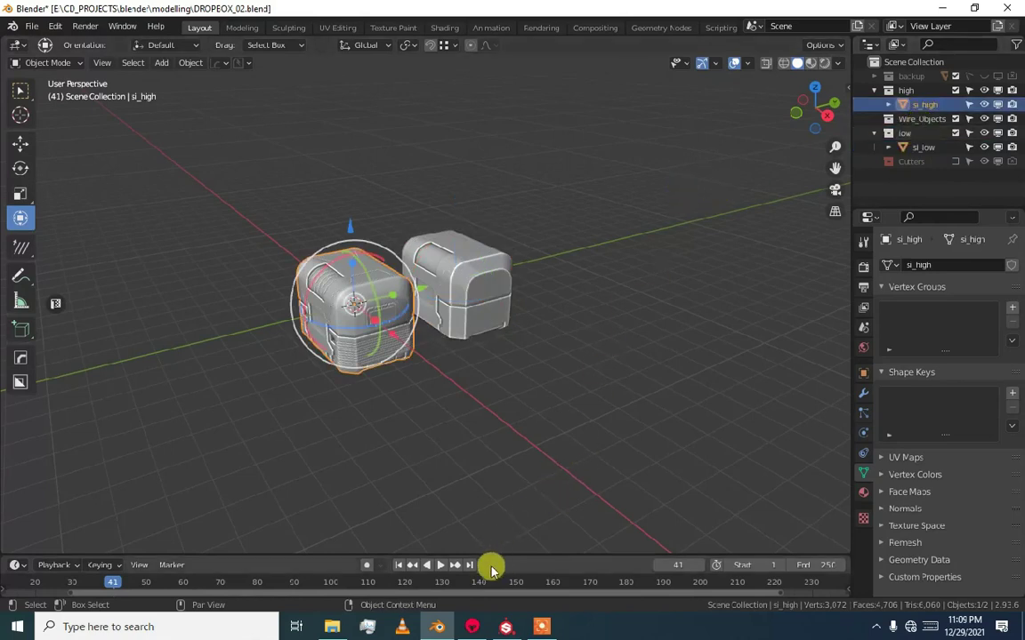
{"action": "left_click", "coordinate": [472, 625]}
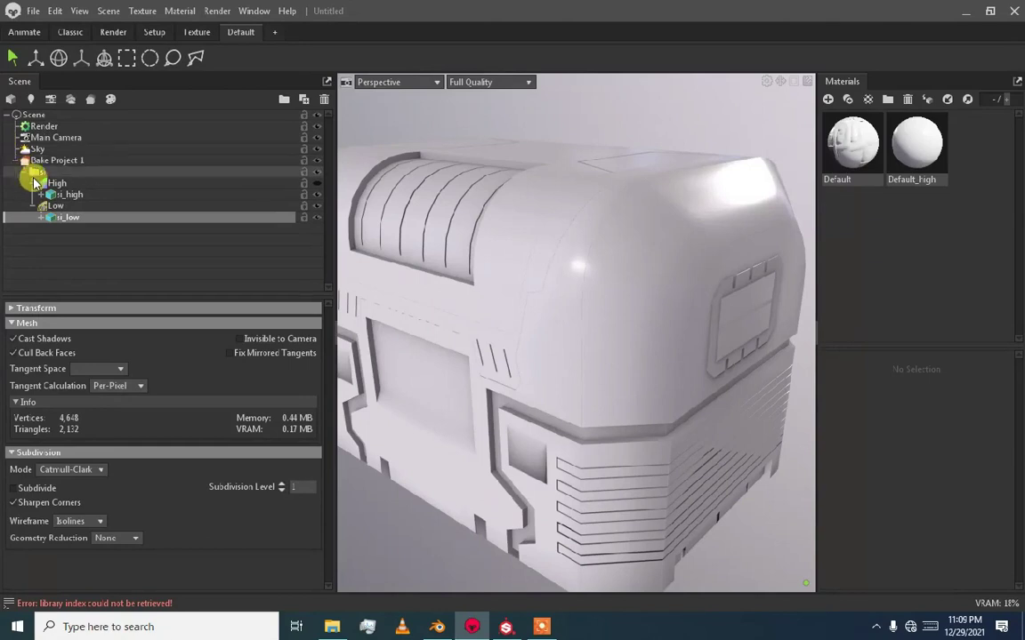
Step: Switch back to Substance Painter and start a new project with si_low from the files folder as its mesh
{"action": "left_click", "coordinate": [507, 626]}
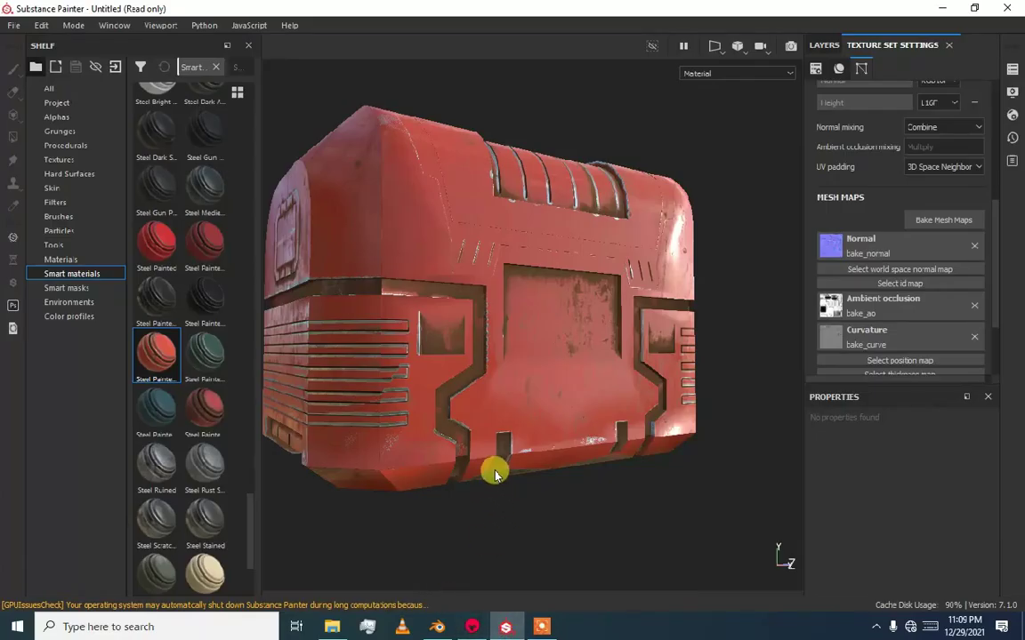
{"action": "left_click_drag", "start_coordinate": [494, 469], "coordinate": [491, 350], "text": "alt"}
{"action": "scroll", "coordinate": [492, 373], "scroll_direction": "down", "scroll_amount": 3}
{"action": "left_click", "coordinate": [14, 25]}
{"action": "left_click", "coordinate": [30, 42]}
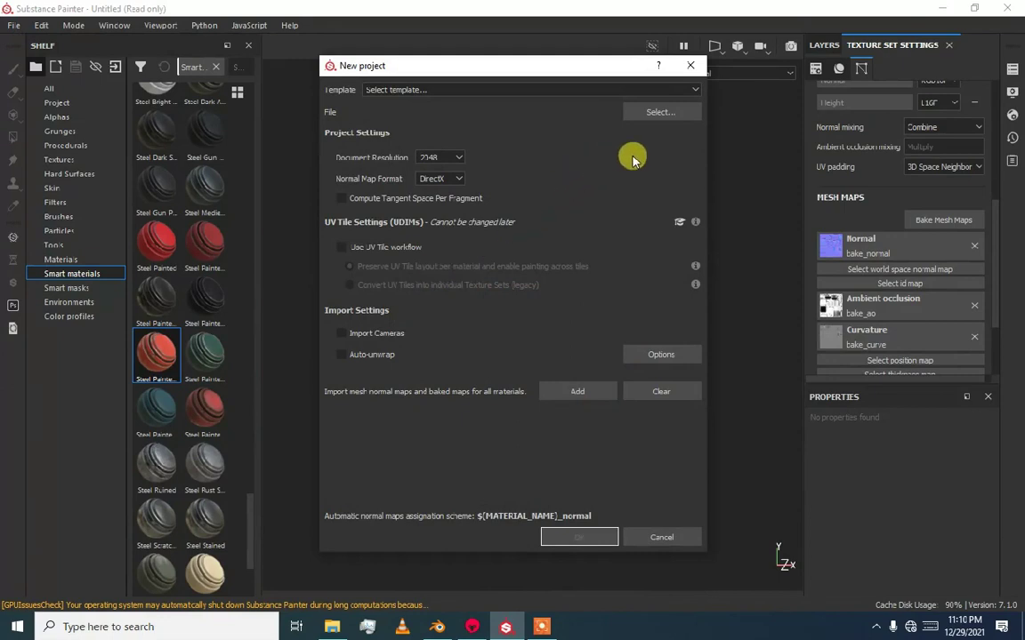
{"action": "left_click", "coordinate": [647, 114]}
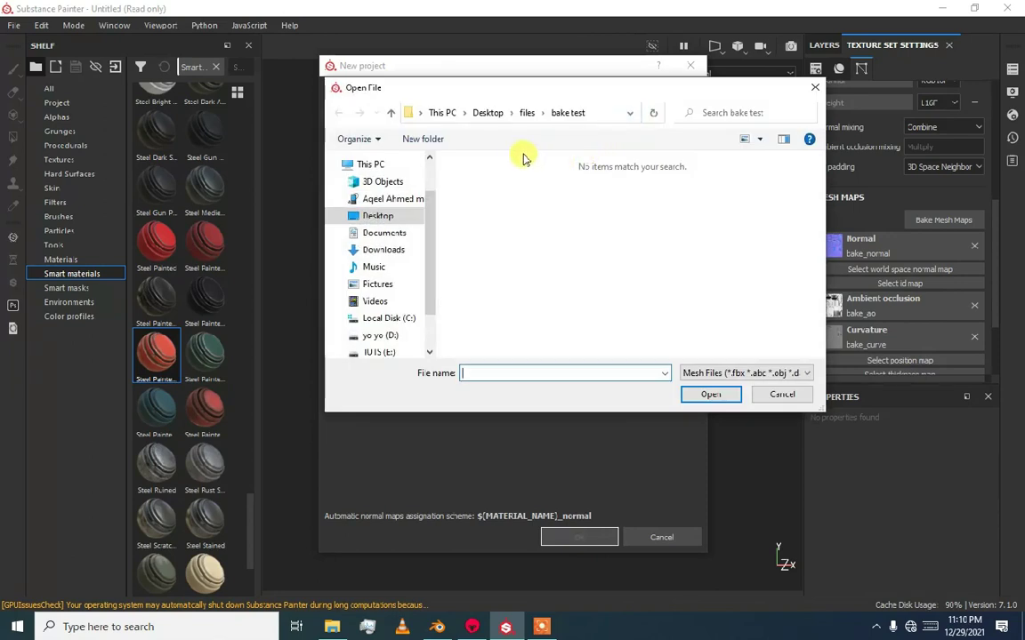
{"action": "left_click", "coordinate": [527, 114]}
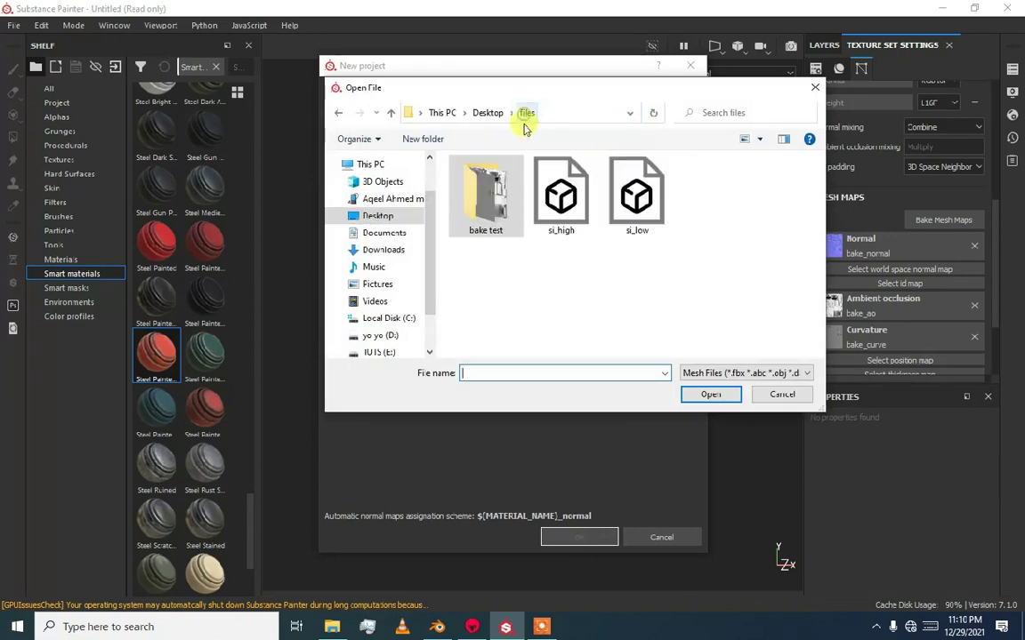
{"action": "left_click", "coordinate": [637, 190]}
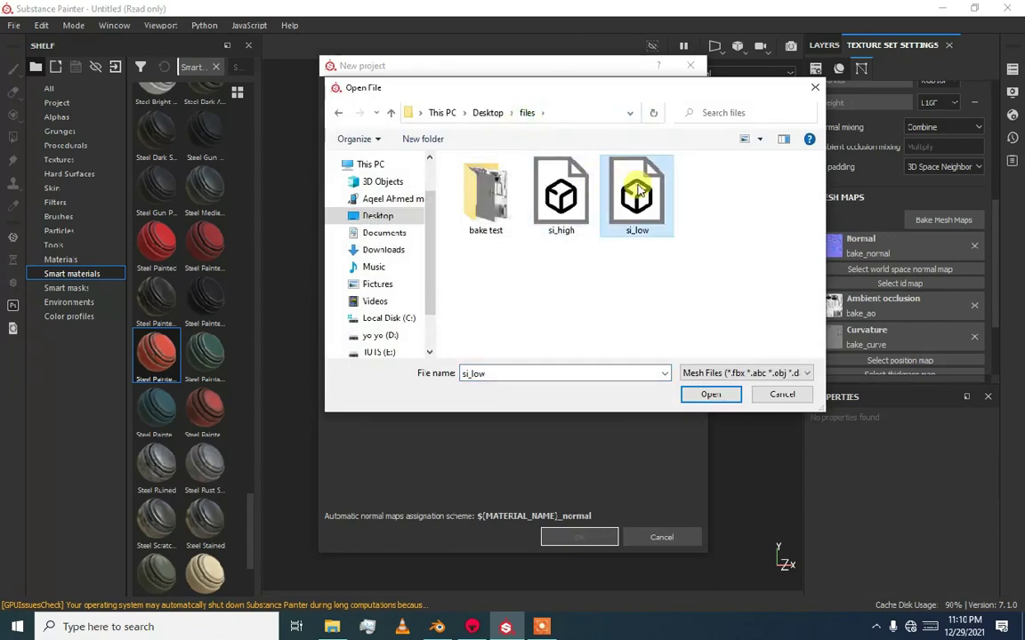
{"action": "double_click", "coordinate": [638, 189]}
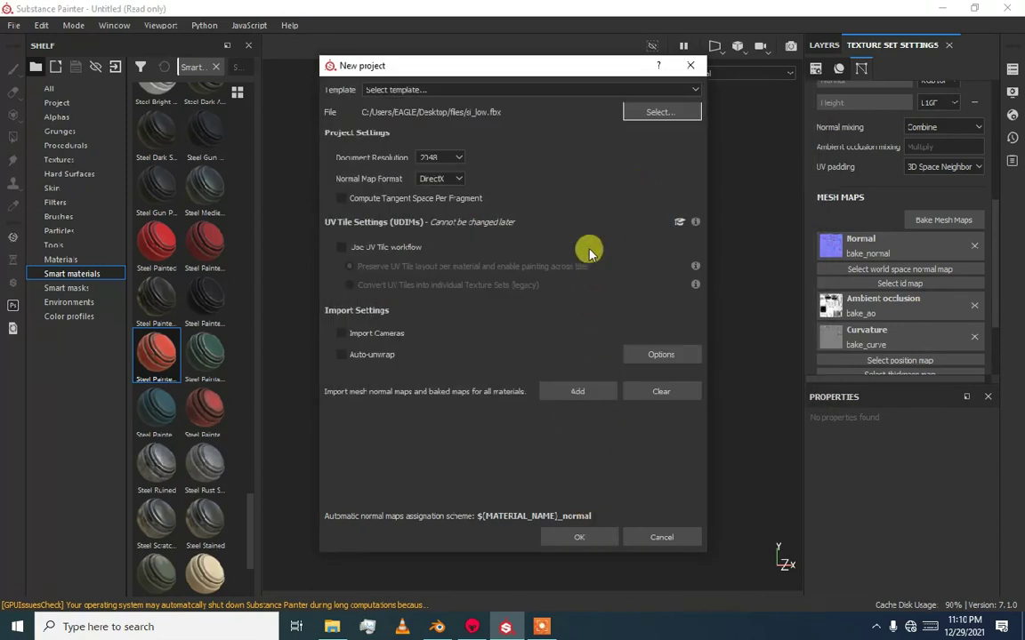
Step: Reselect si_low as the mesh file and create the project without imported maps, discarding the changes to the current project
{"action": "left_click", "coordinate": [659, 111]}
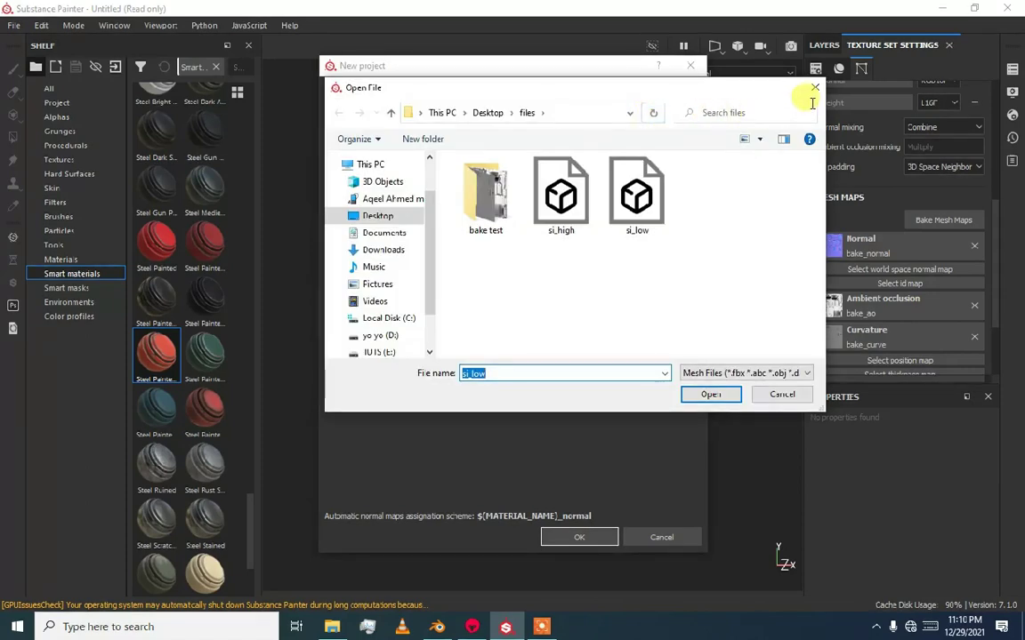
{"action": "left_click", "coordinate": [814, 88]}
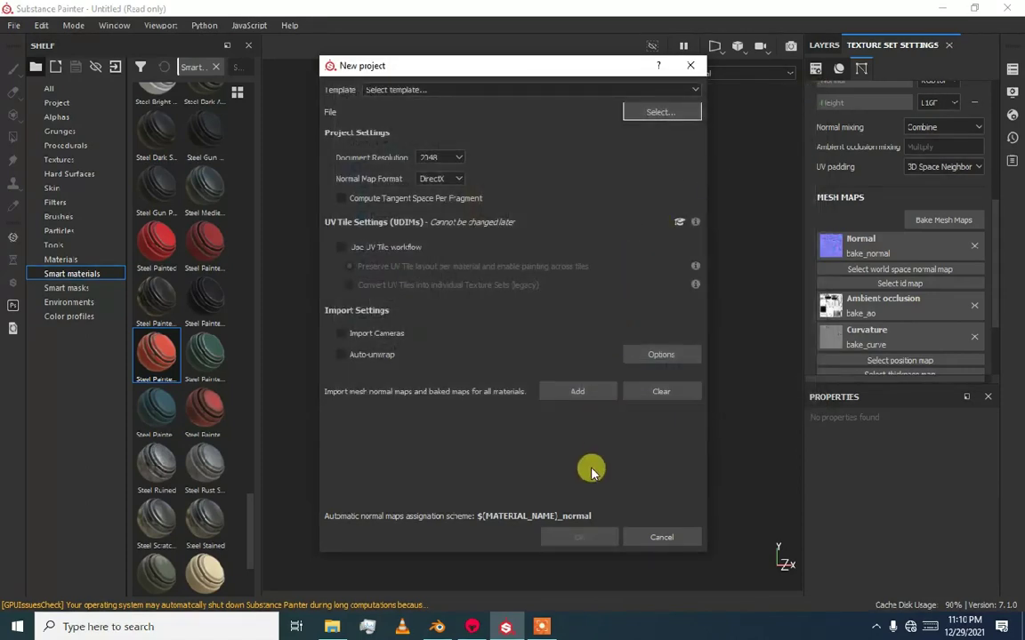
{"action": "left_click", "coordinate": [659, 112]}
{"action": "double_click", "coordinate": [637, 135]}
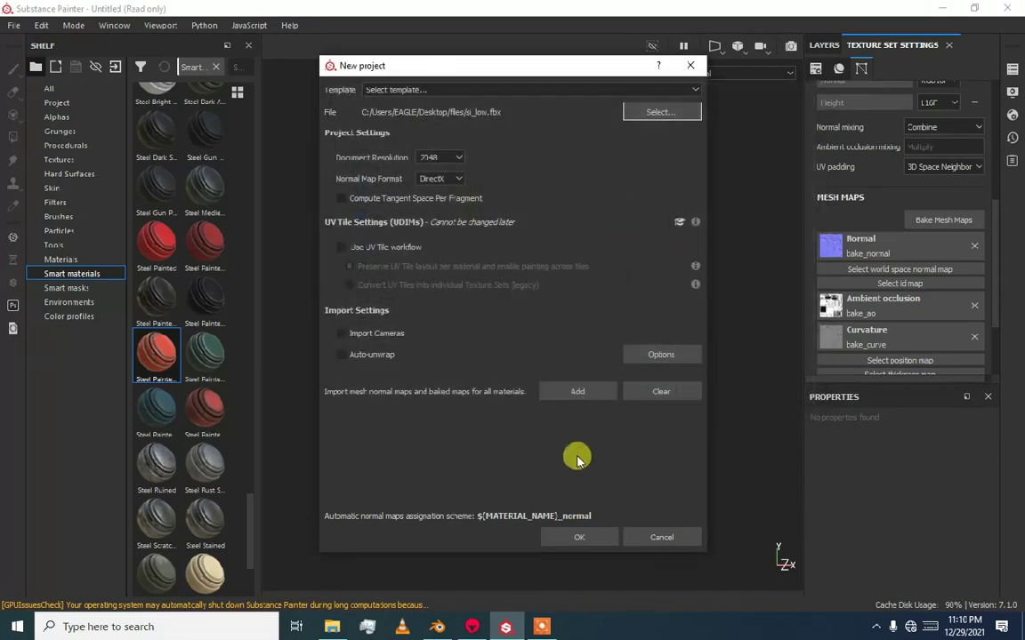
{"action": "left_click", "coordinate": [573, 538]}
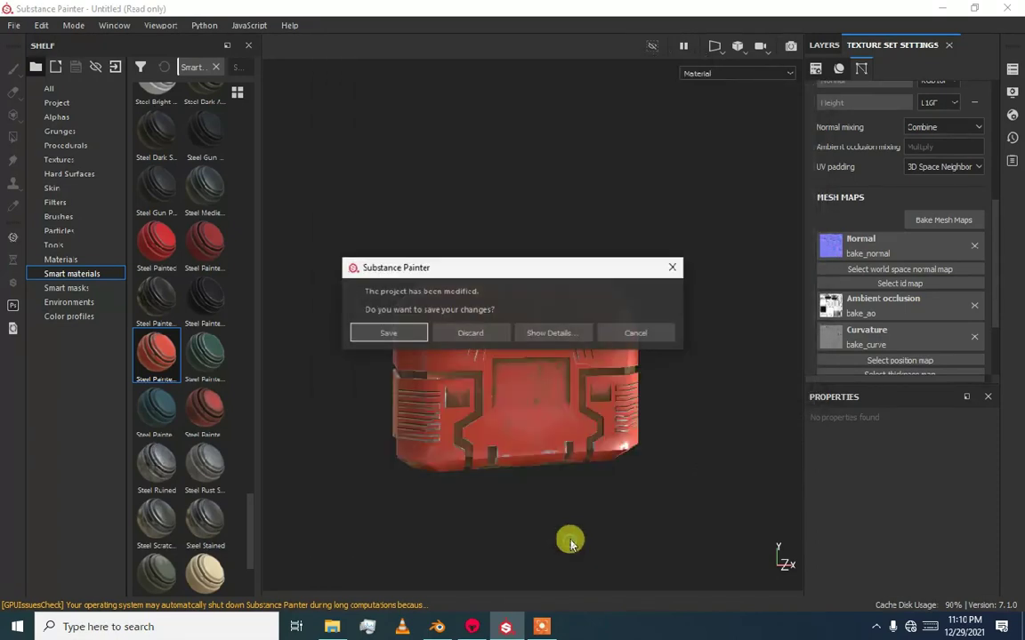
{"action": "left_click", "coordinate": [475, 336]}
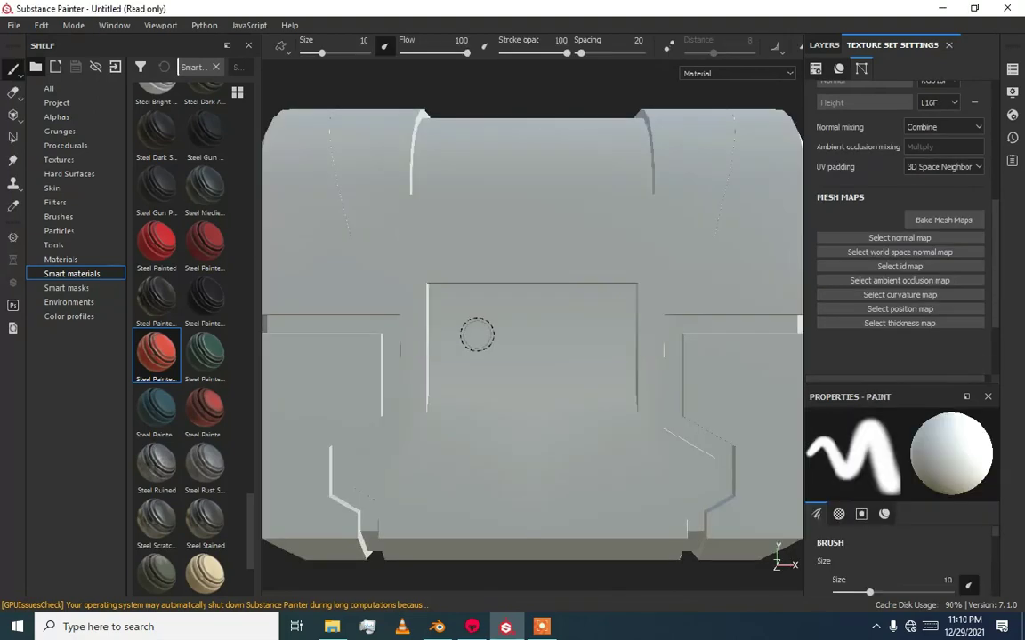
Step: Open the mesh map baking settings for the box and set the output size to 2048
{"action": "left_click_drag", "start_coordinate": [481, 316], "coordinate": [570, 238], "text": "alt"}
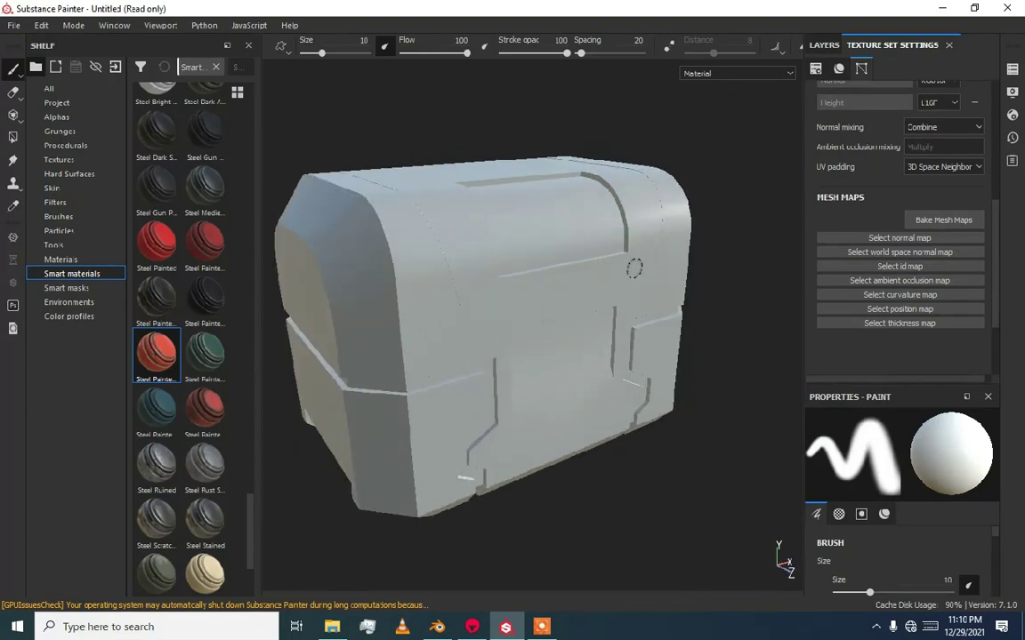
{"action": "left_click", "coordinate": [933, 219]}
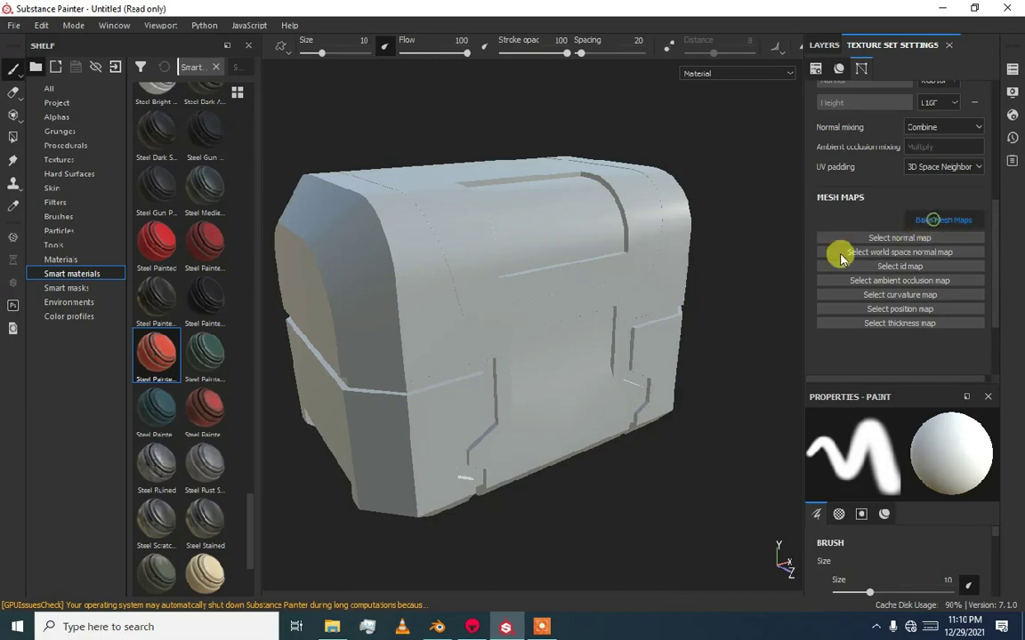
{"action": "left_click", "coordinate": [498, 117]}
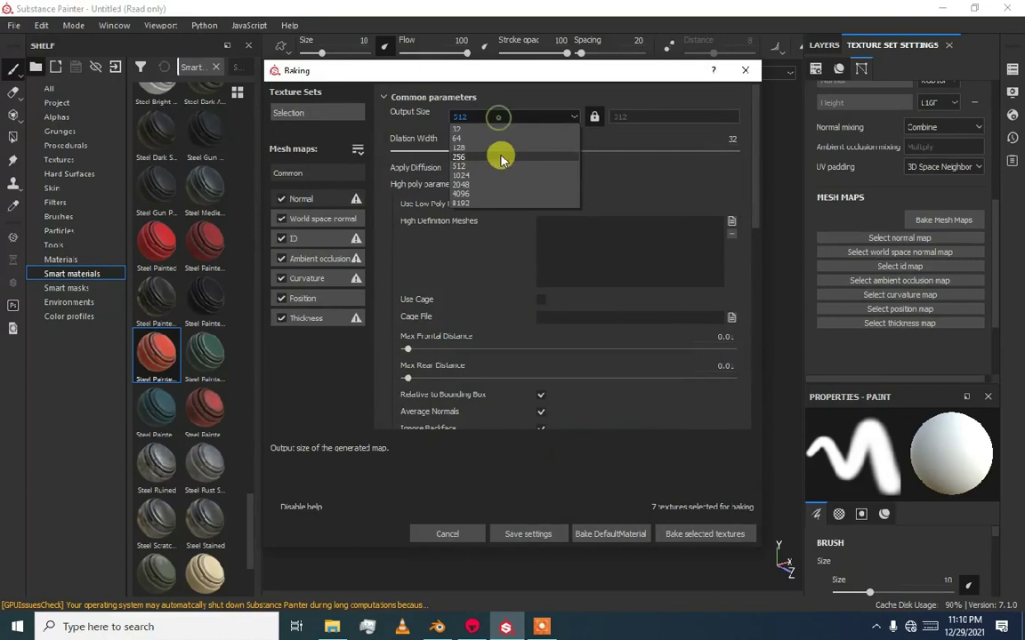
{"action": "left_click", "coordinate": [496, 188]}
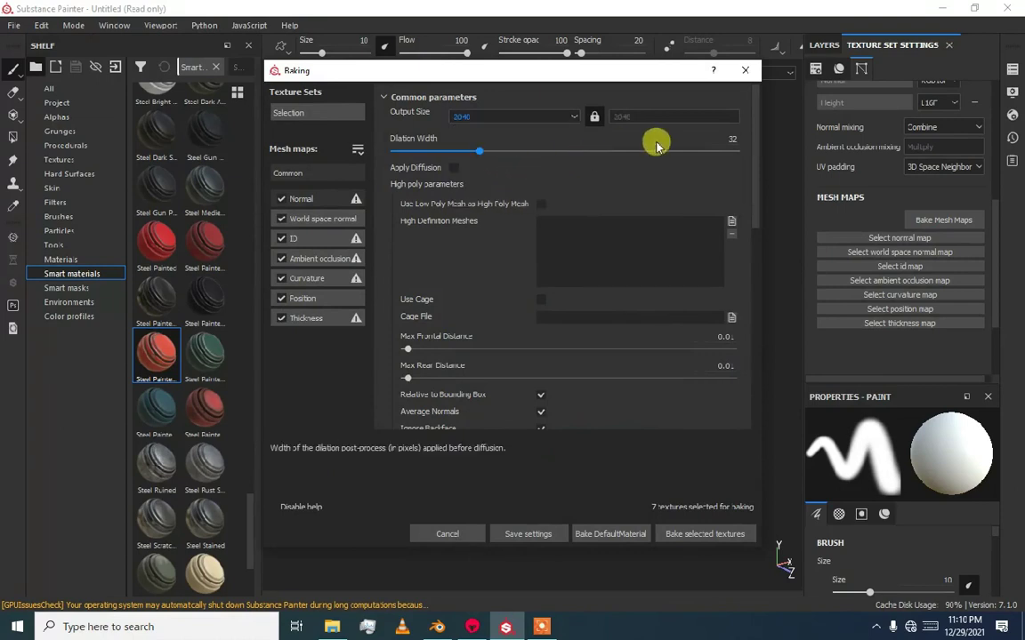
Step: Load si_high from the files folder as the high definition mesh and check the low and high poly mesh suffixes
{"action": "left_click", "coordinate": [730, 221]}
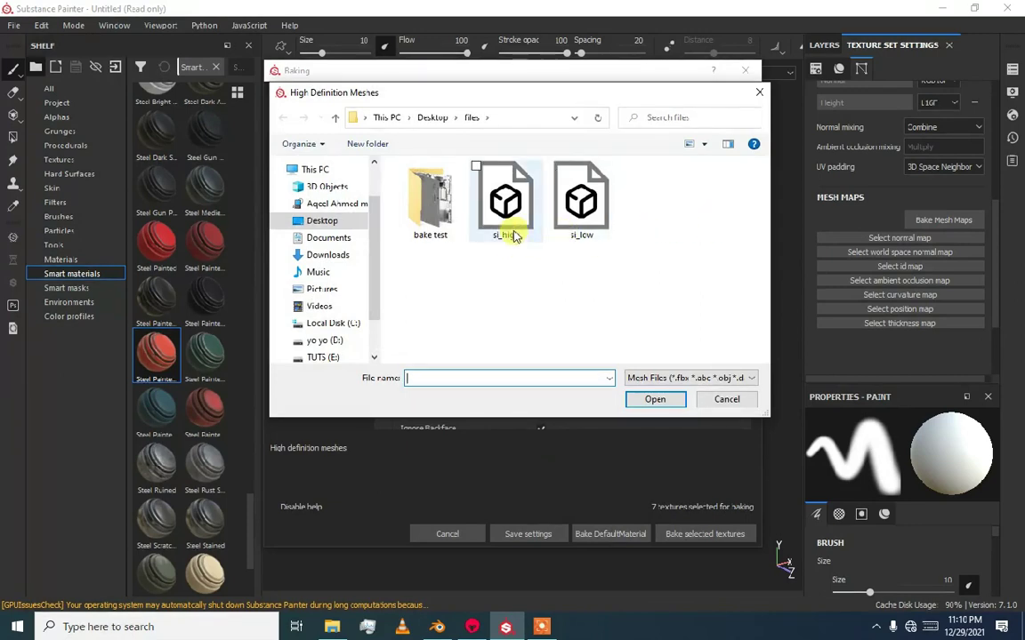
{"action": "left_click", "coordinate": [504, 217]}
{"action": "double_click", "coordinate": [506, 203]}
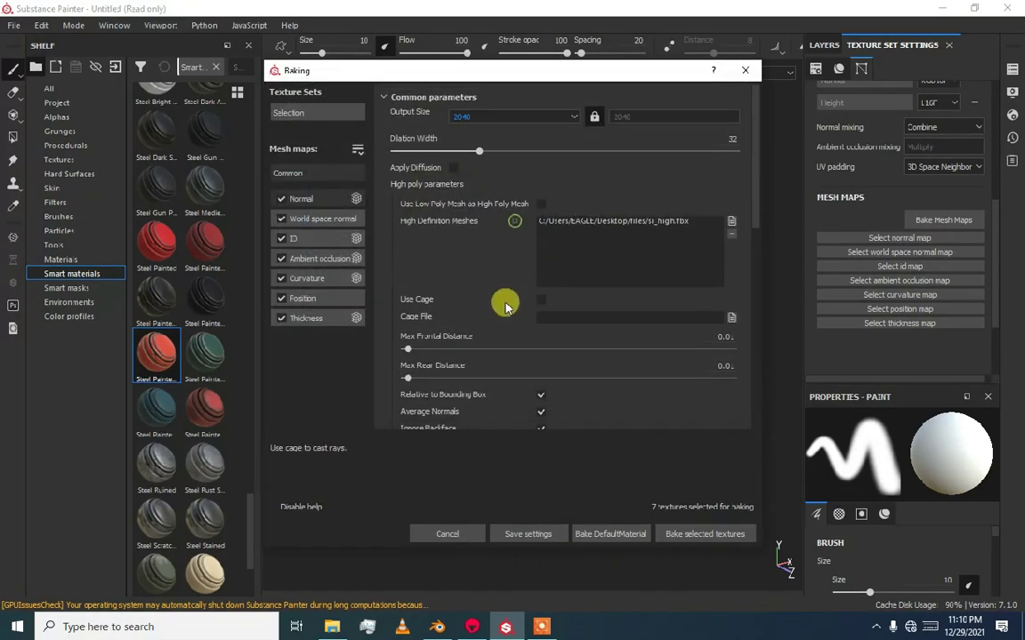
{"action": "scroll", "coordinate": [538, 335], "scroll_direction": "down", "scroll_amount": 2}
{"action": "left_click", "coordinate": [541, 342]}
{"action": "scroll", "coordinate": [488, 333], "scroll_direction": "down", "scroll_amount": 3}
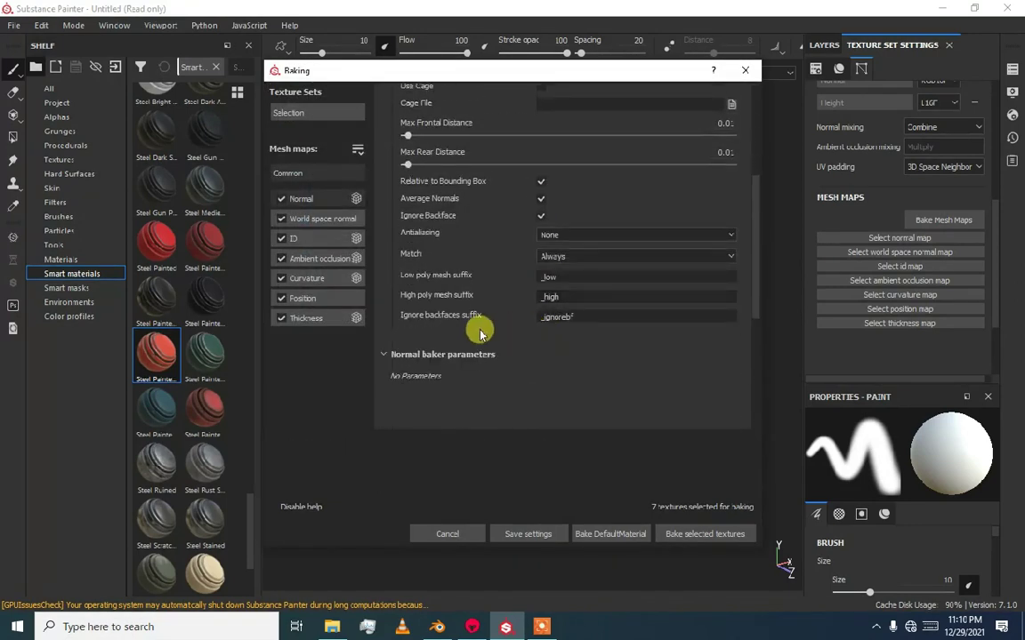
{"action": "double_click", "coordinate": [547, 277]}
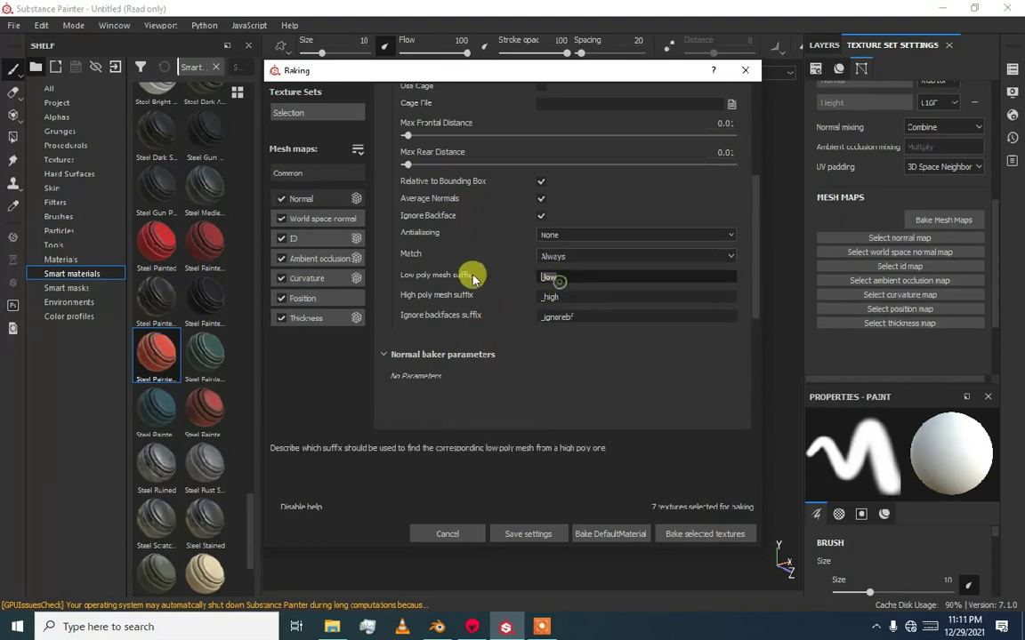
{"action": "left_click", "coordinate": [560, 293]}
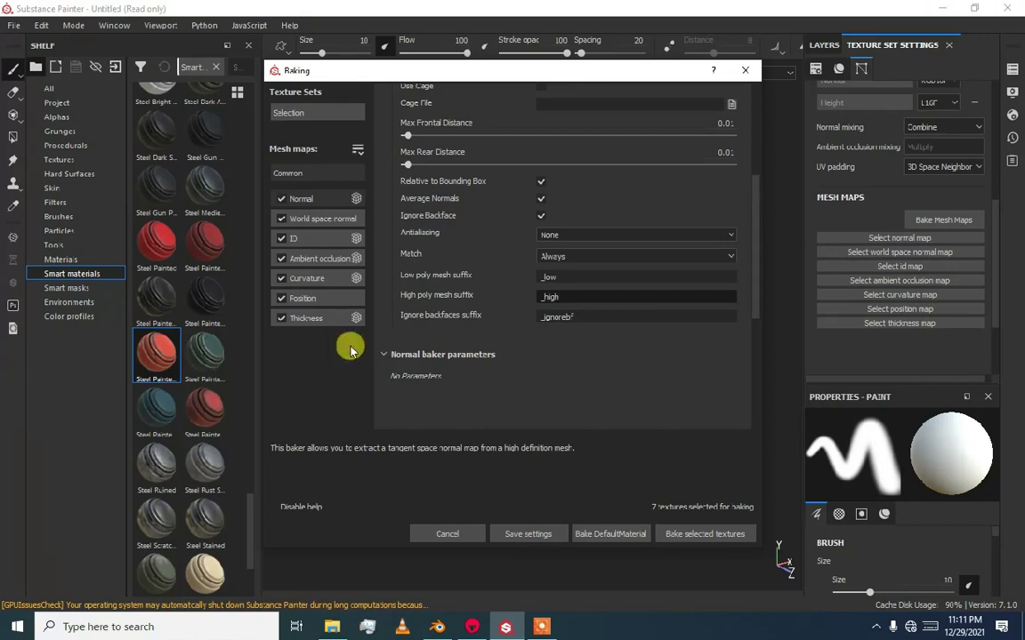
Step: Exclude the world space normal, ID, position and thickness maps, and bake the normal, ambient occlusion and curvature maps
{"action": "left_click", "coordinate": [283, 318]}
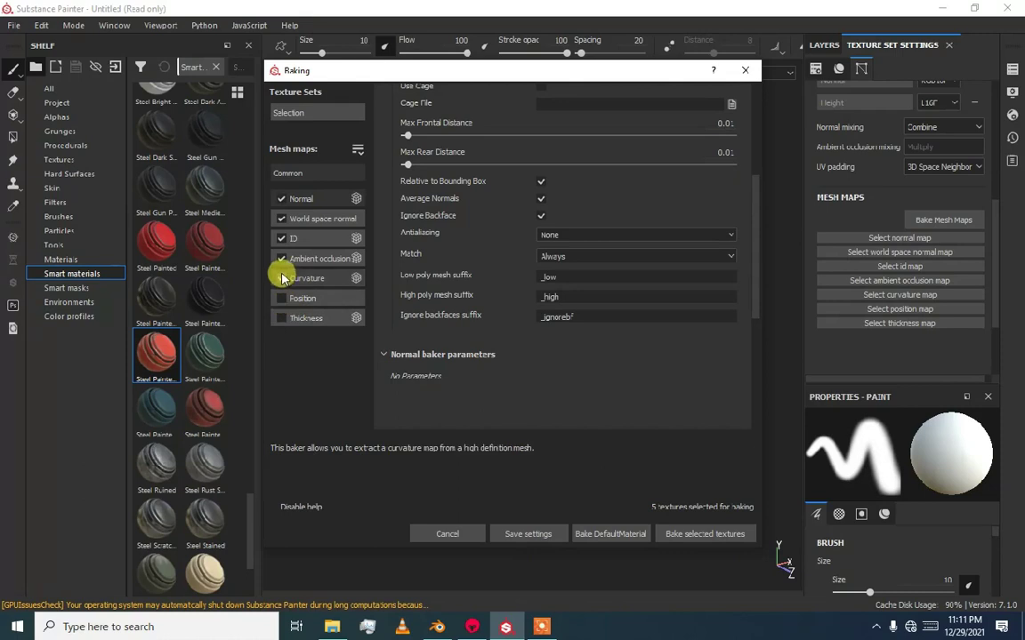
{"action": "left_click", "coordinate": [282, 219]}
{"action": "left_click", "coordinate": [281, 238]}
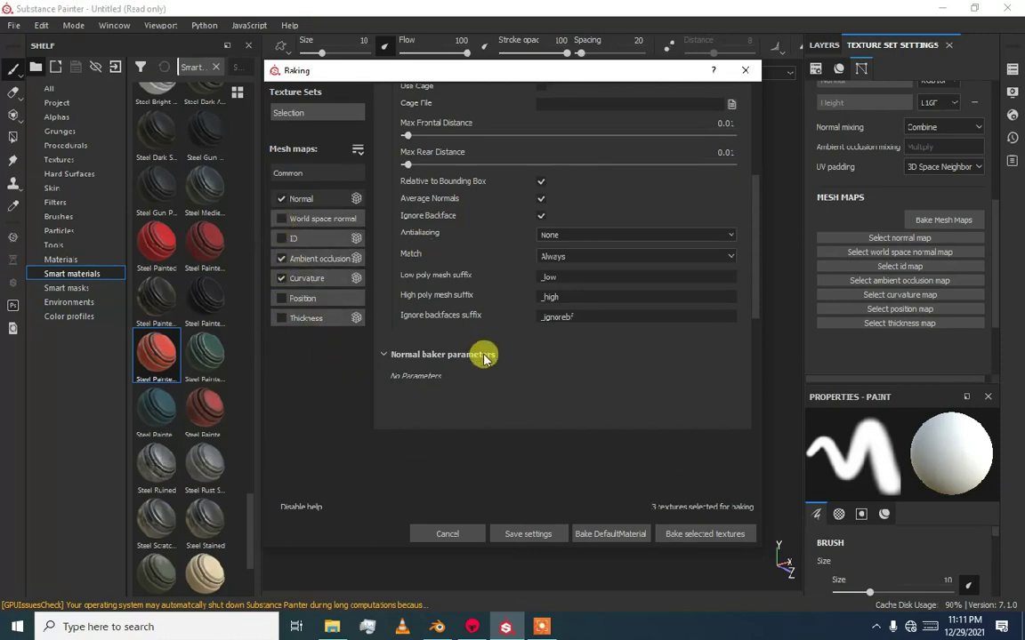
{"action": "mouse_move", "coordinate": [483, 354]}
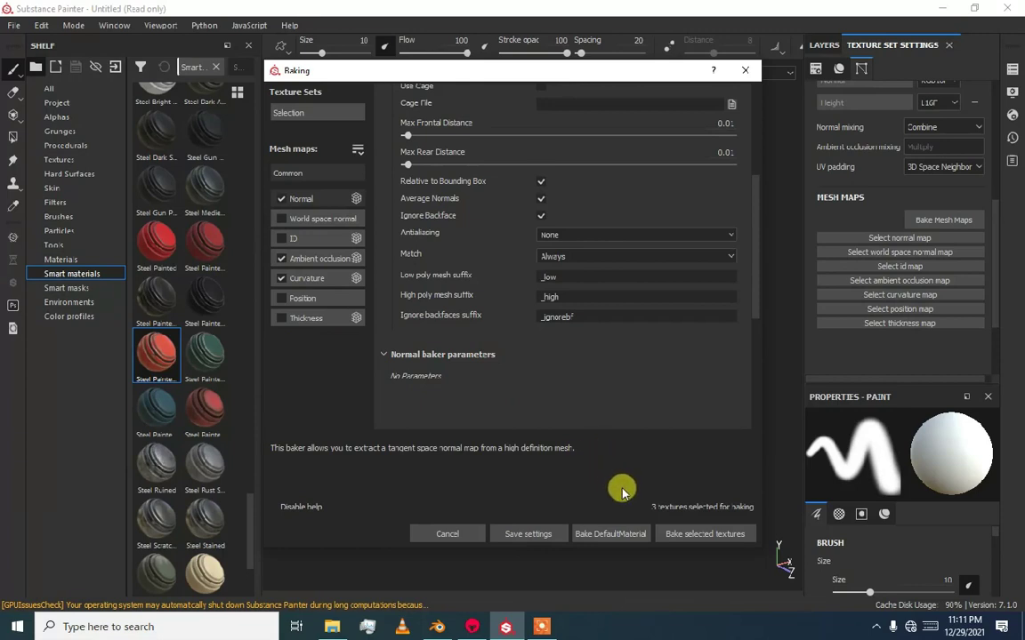
{"action": "left_click", "coordinate": [685, 535]}
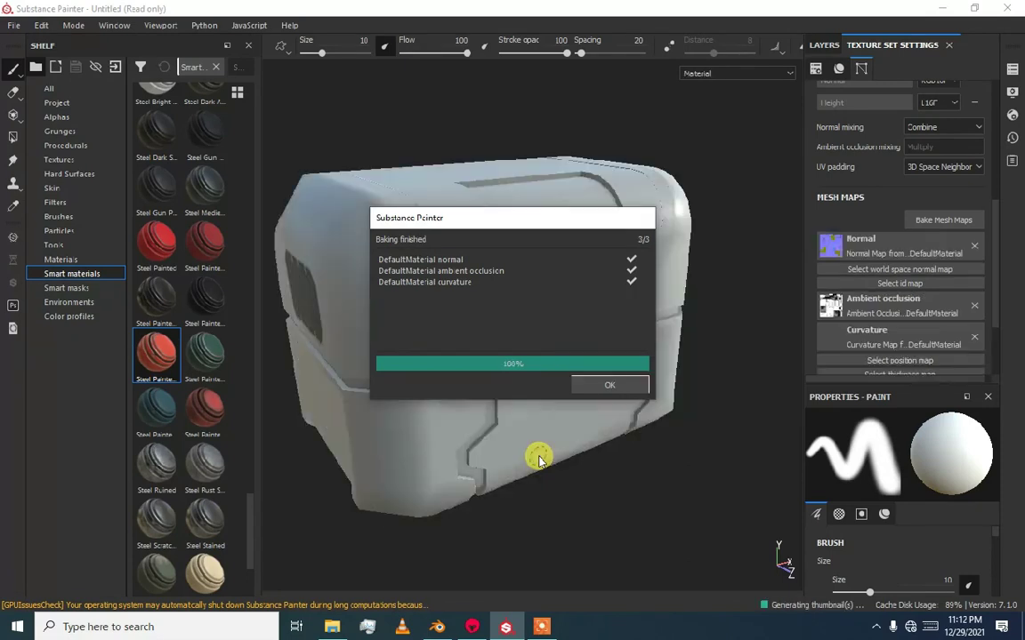
{"action": "left_click", "coordinate": [608, 384]}
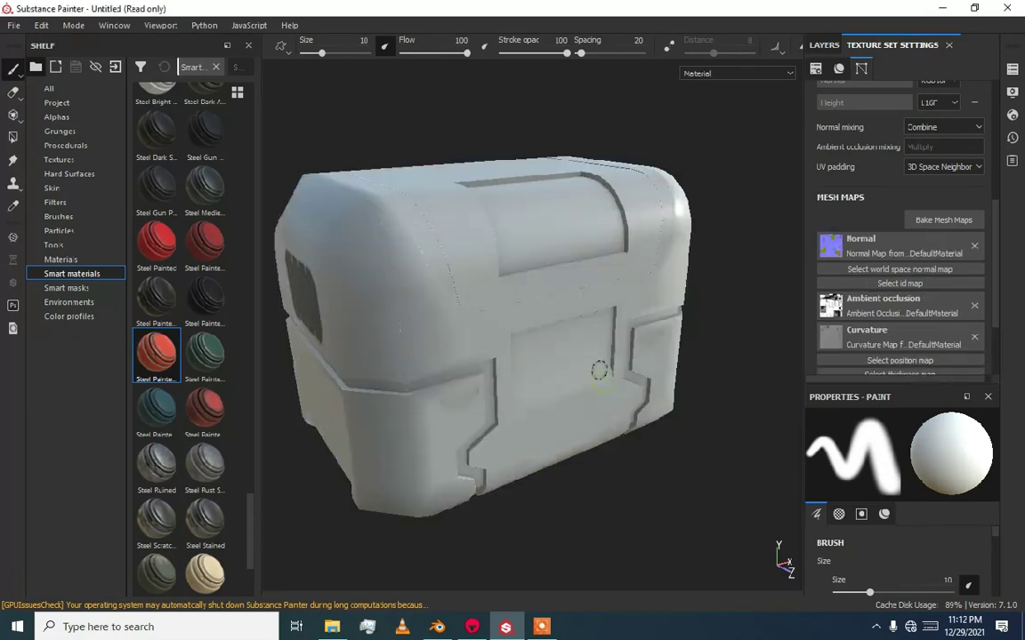
{"action": "scroll", "coordinate": [532, 327], "scroll_direction": "down", "scroll_amount": 3}
{"action": "mouse_move", "coordinate": [532, 327]}
{"action": "left_mouse_down", "text": "alt"}
{"action": "mouse_move", "coordinate": [621, 292]}
{"action": "mouse_move", "coordinate": [689, 293]}
{"action": "mouse_move", "coordinate": [560, 338]}
{"action": "mouse_move", "coordinate": [302, 313]}
{"action": "mouse_move", "coordinate": [390, 300]}
{"action": "mouse_move", "coordinate": [297, 291]}
{"action": "mouse_move", "coordinate": [542, 309]}
{"action": "mouse_move", "coordinate": [533, 283]}
{"action": "mouse_move", "coordinate": [505, 281]}
{"action": "mouse_move", "coordinate": [478, 288]}
{"action": "mouse_move", "coordinate": [679, 309]}
{"action": "mouse_move", "coordinate": [435, 300]}
{"action": "mouse_move", "coordinate": [519, 334]}
{"action": "mouse_move", "coordinate": [618, 300]}
{"action": "mouse_move", "coordinate": [720, 125]}
{"action": "mouse_move", "coordinate": [738, 280]}
{"action": "mouse_move", "coordinate": [681, 319]}
{"action": "mouse_move", "coordinate": [448, 307]}
{"action": "mouse_move", "coordinate": [521, 275]}
{"action": "left_mouse_up", "text": "alt"}
{"action": "middle_click_drag", "start_coordinate": [521, 275], "coordinate": [536, 317], "text": "alt"}
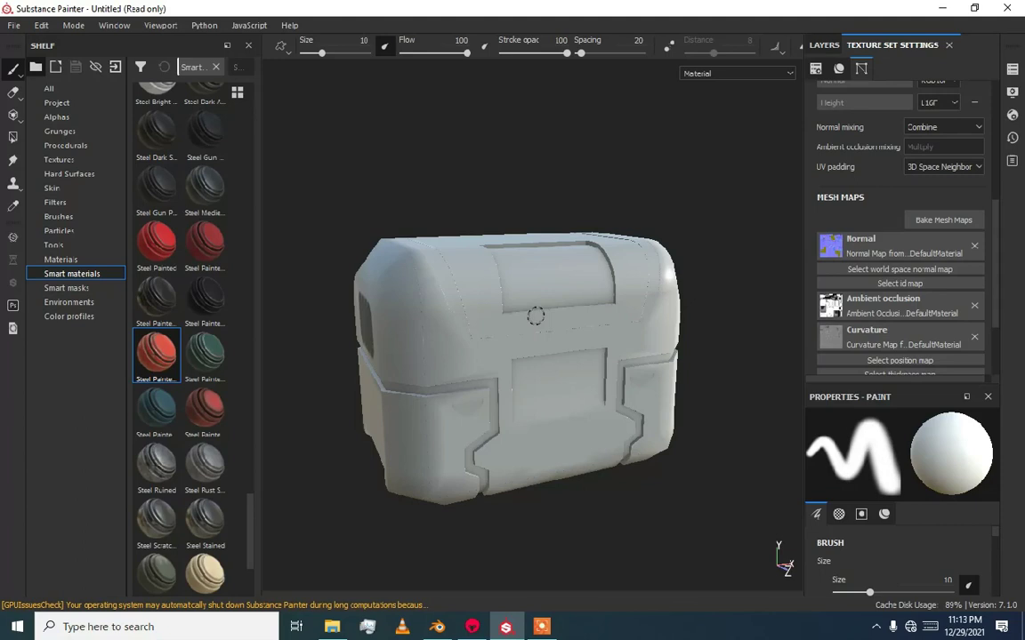
{"action": "left_click", "coordinate": [549, 627]}
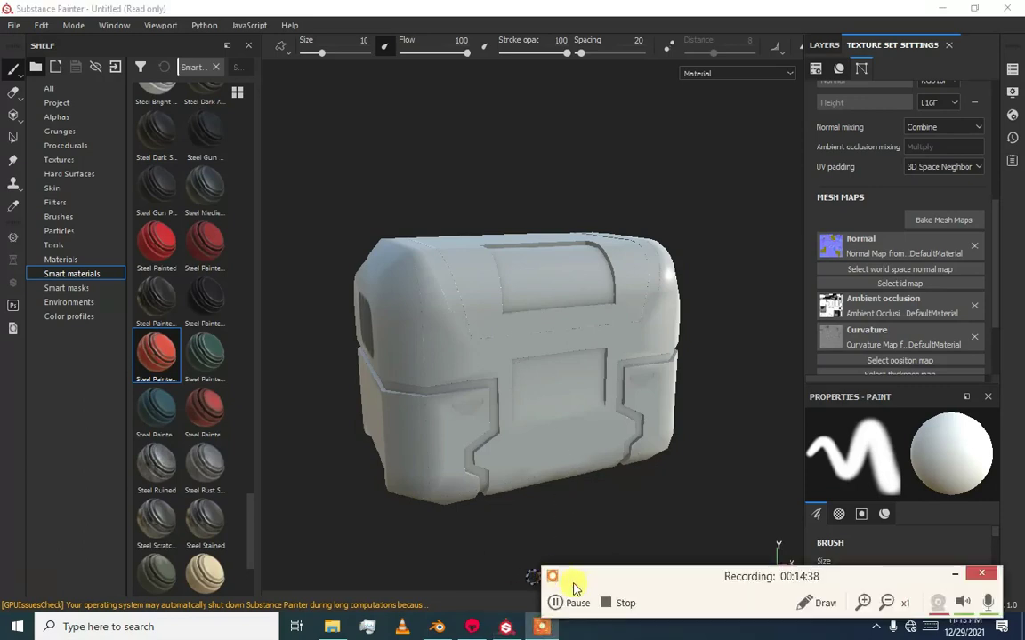